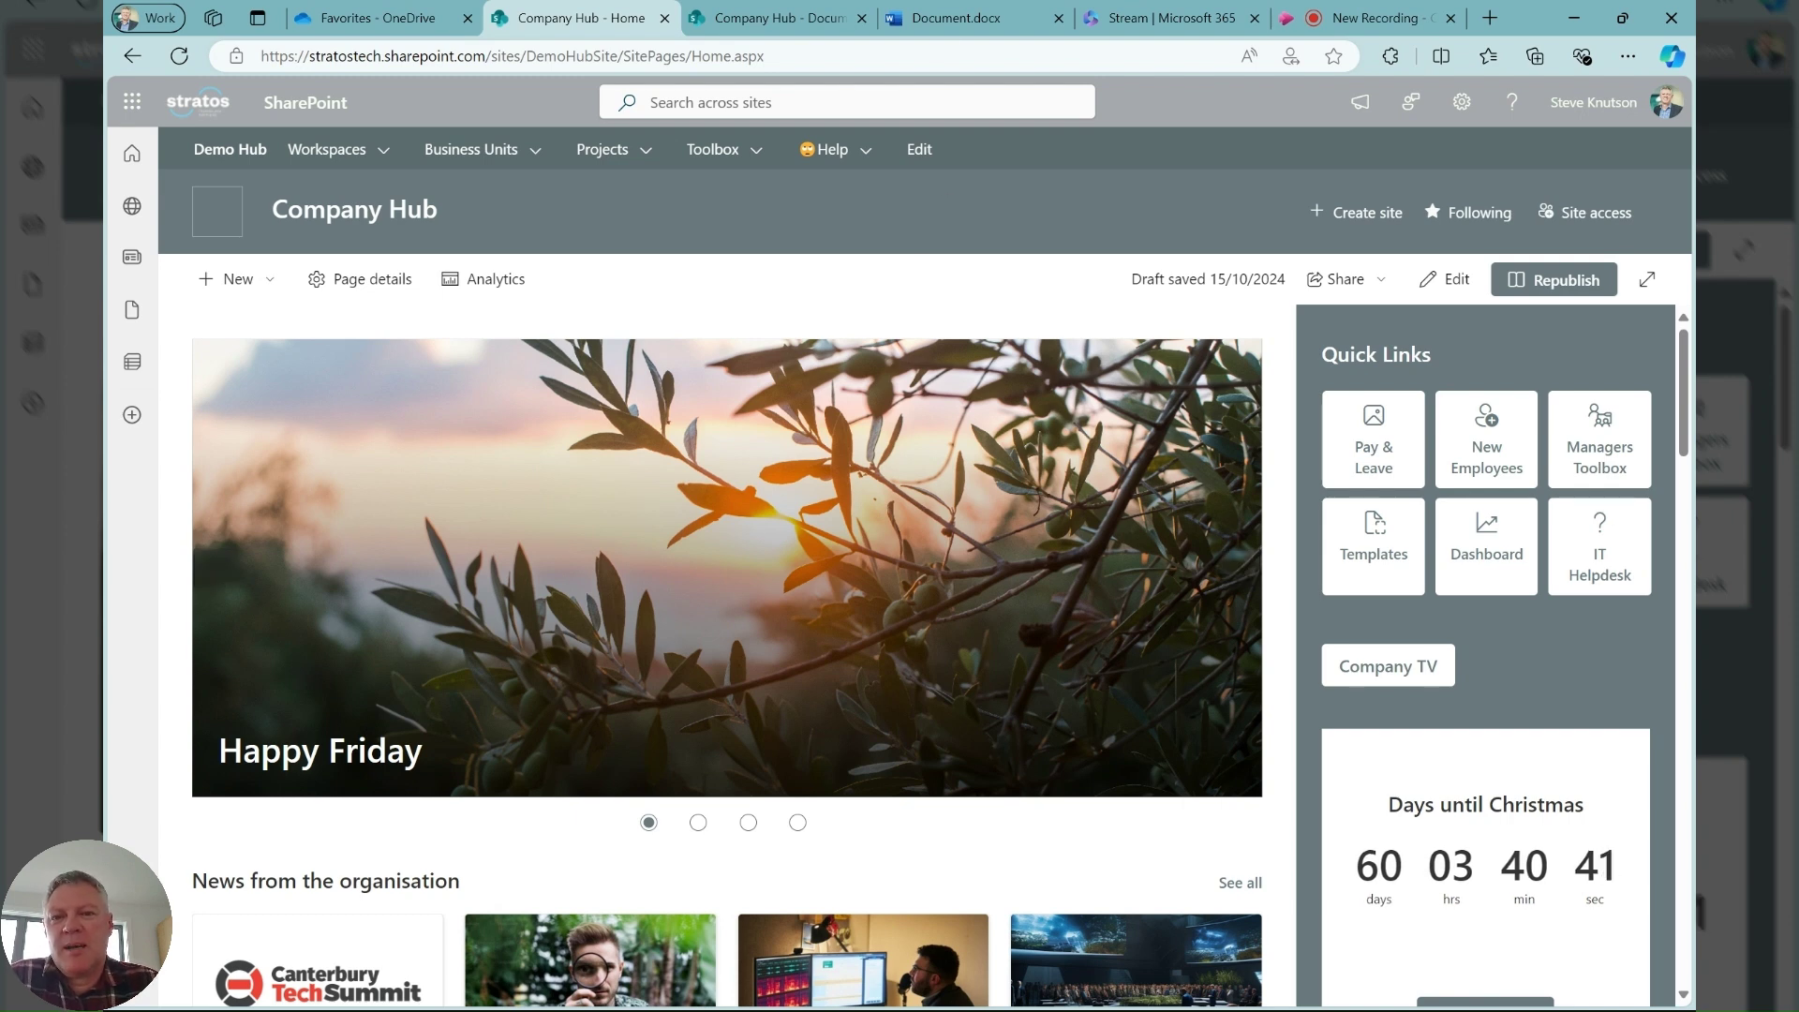
Step: In the blank Document.docx, paste the leave policy prompt into Copilot and send it
left_click(946, 21)
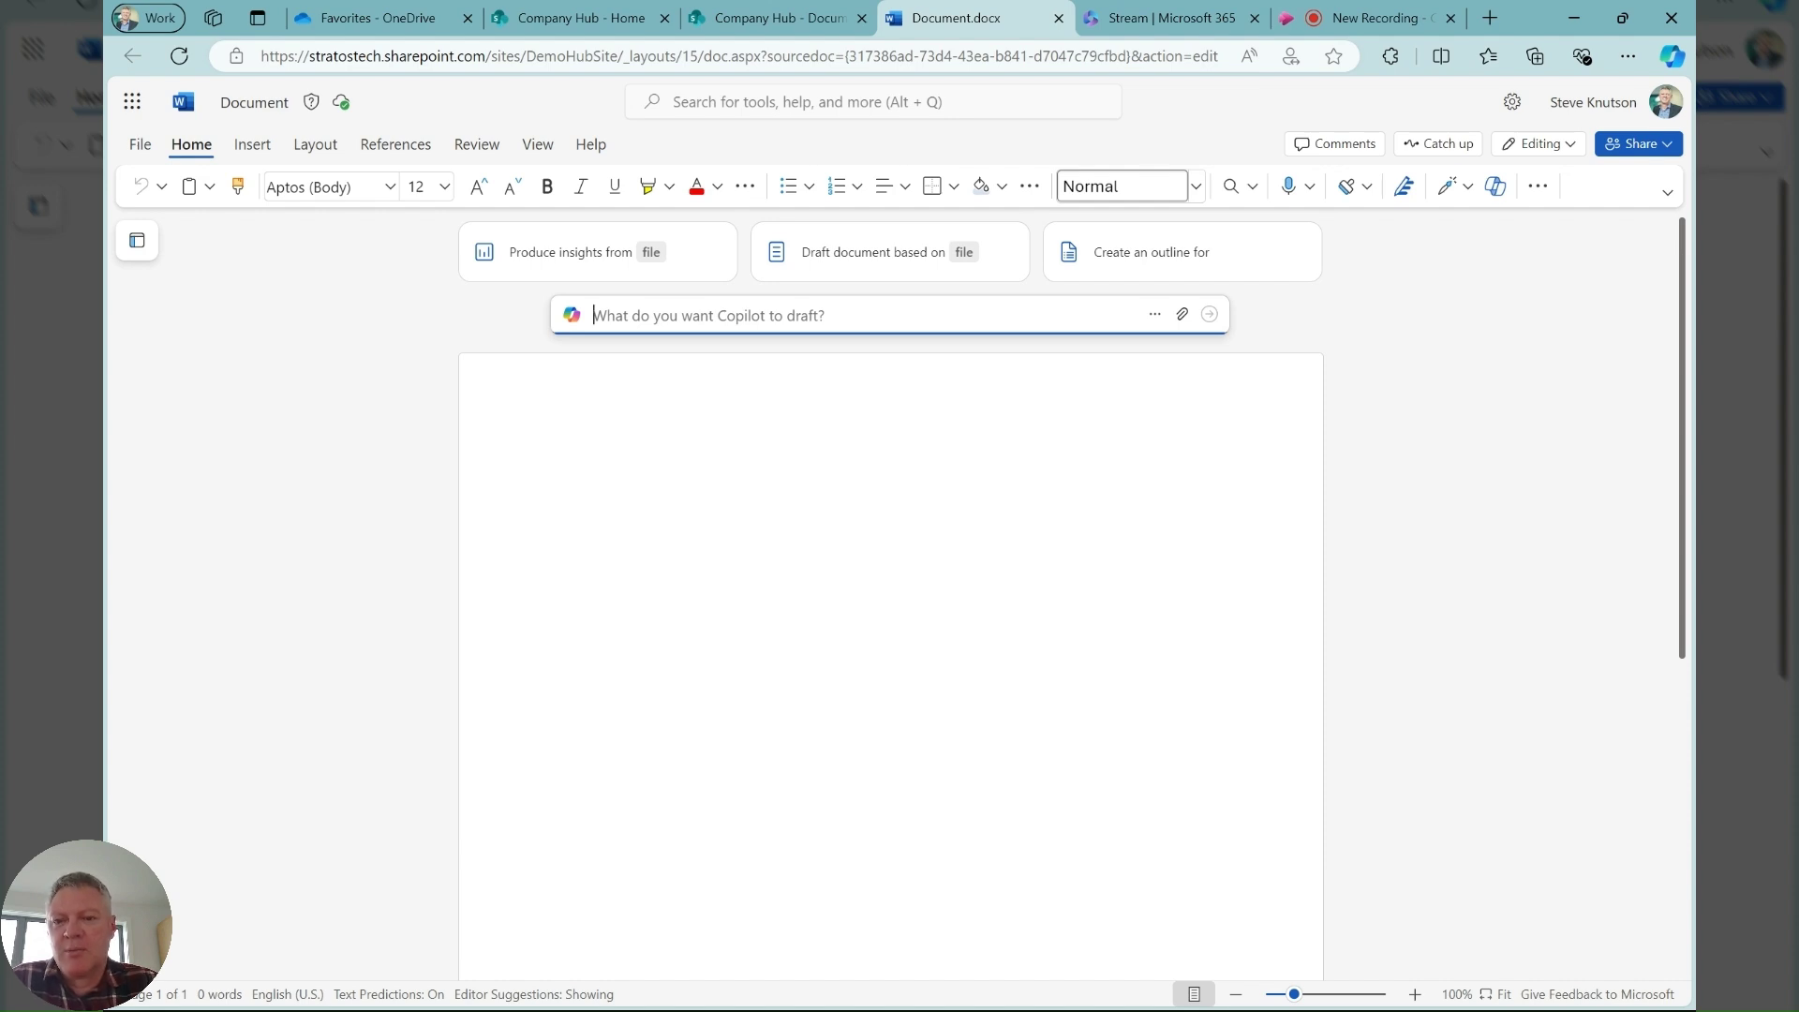
type("Create a leave policy for the following types of leave, annual leave, sick leave, study leave, bereavement leave. Employees must apply 2 weeks before the leave but with the exception of bereavement leave. Employees get 4 weeks annual leave, 2 weeks sick leave and 3 days bereavement leave if a close relative passes away.")
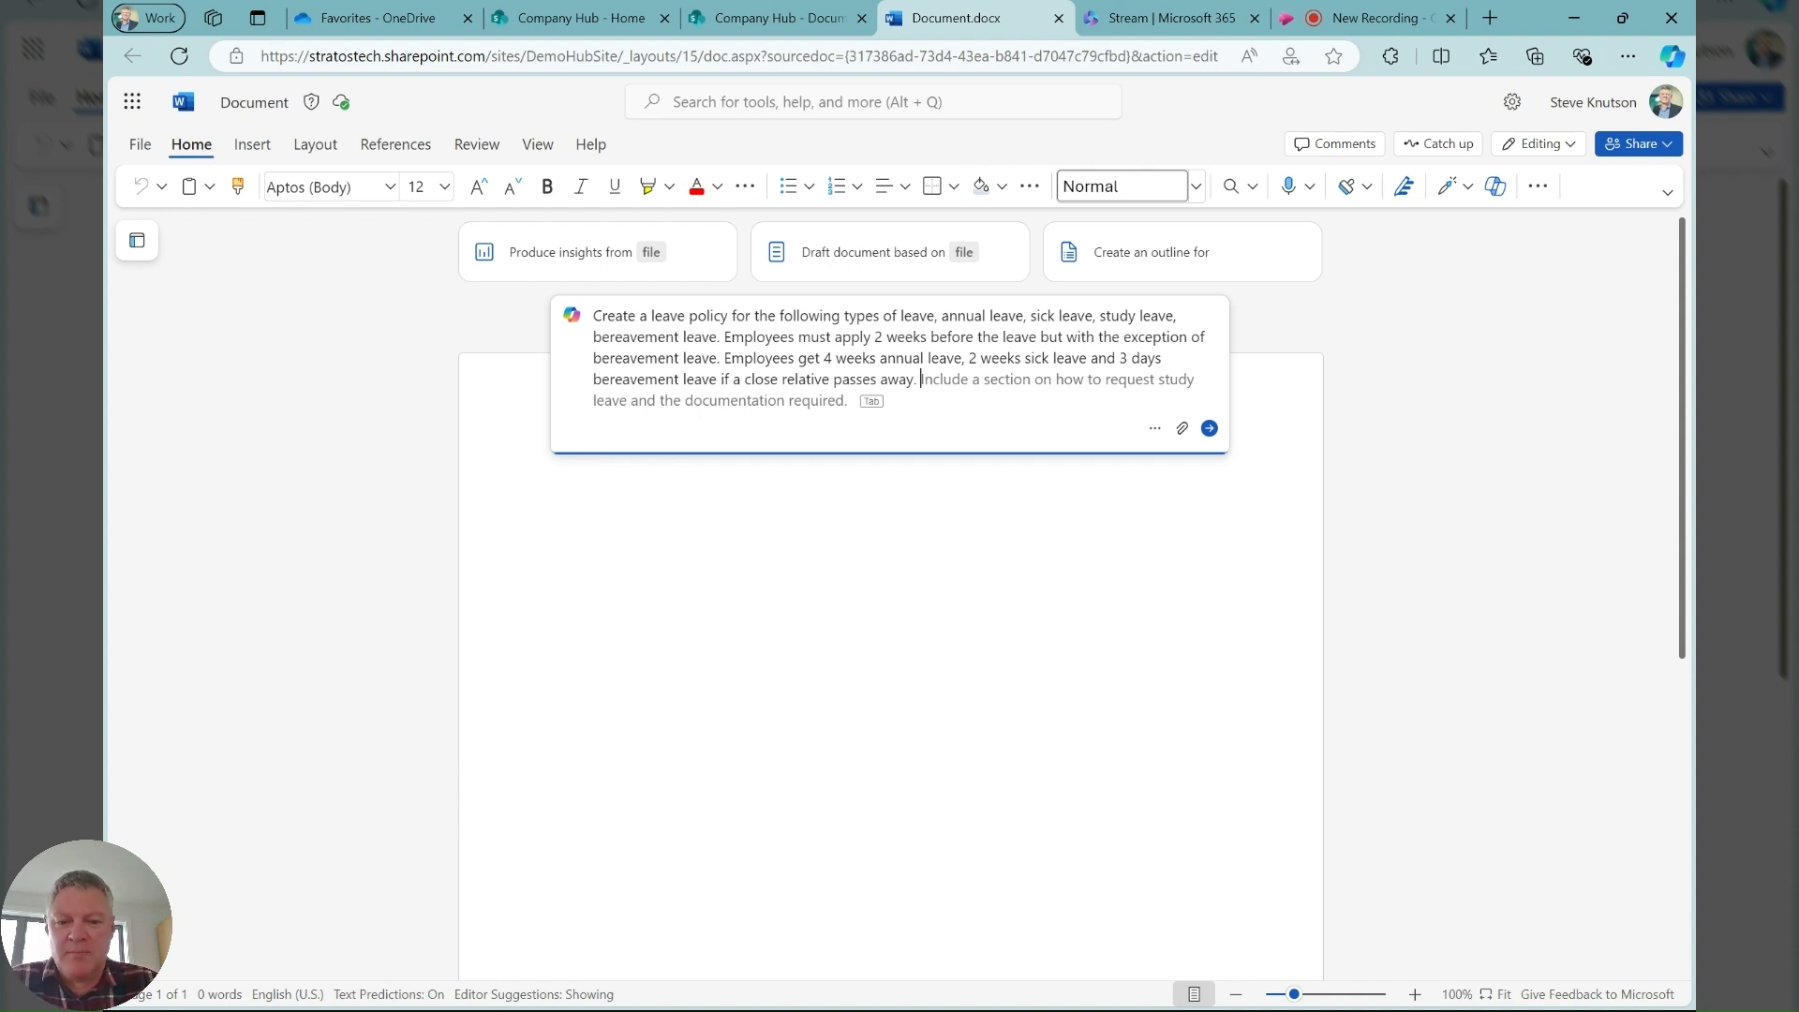
left_click(1209, 428)
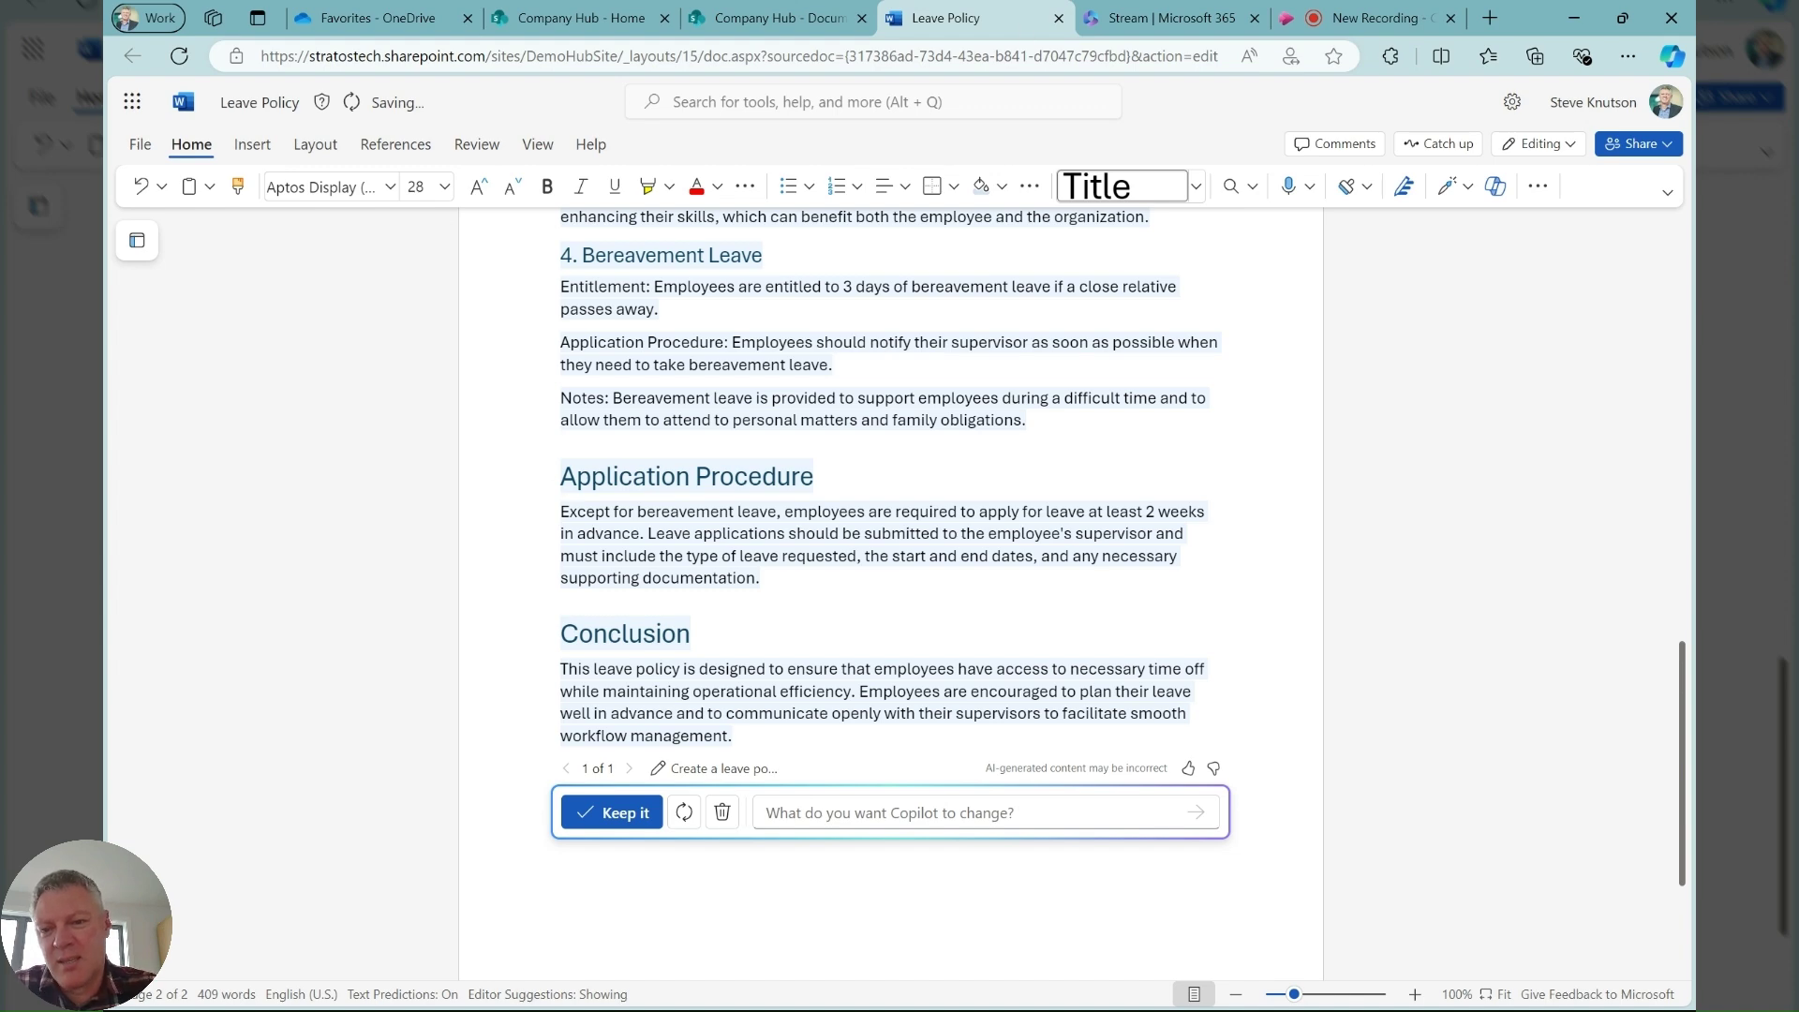
Step: Keep Copilot's two-page Leave Policy draft, review it, and close the document
left_click(614, 812)
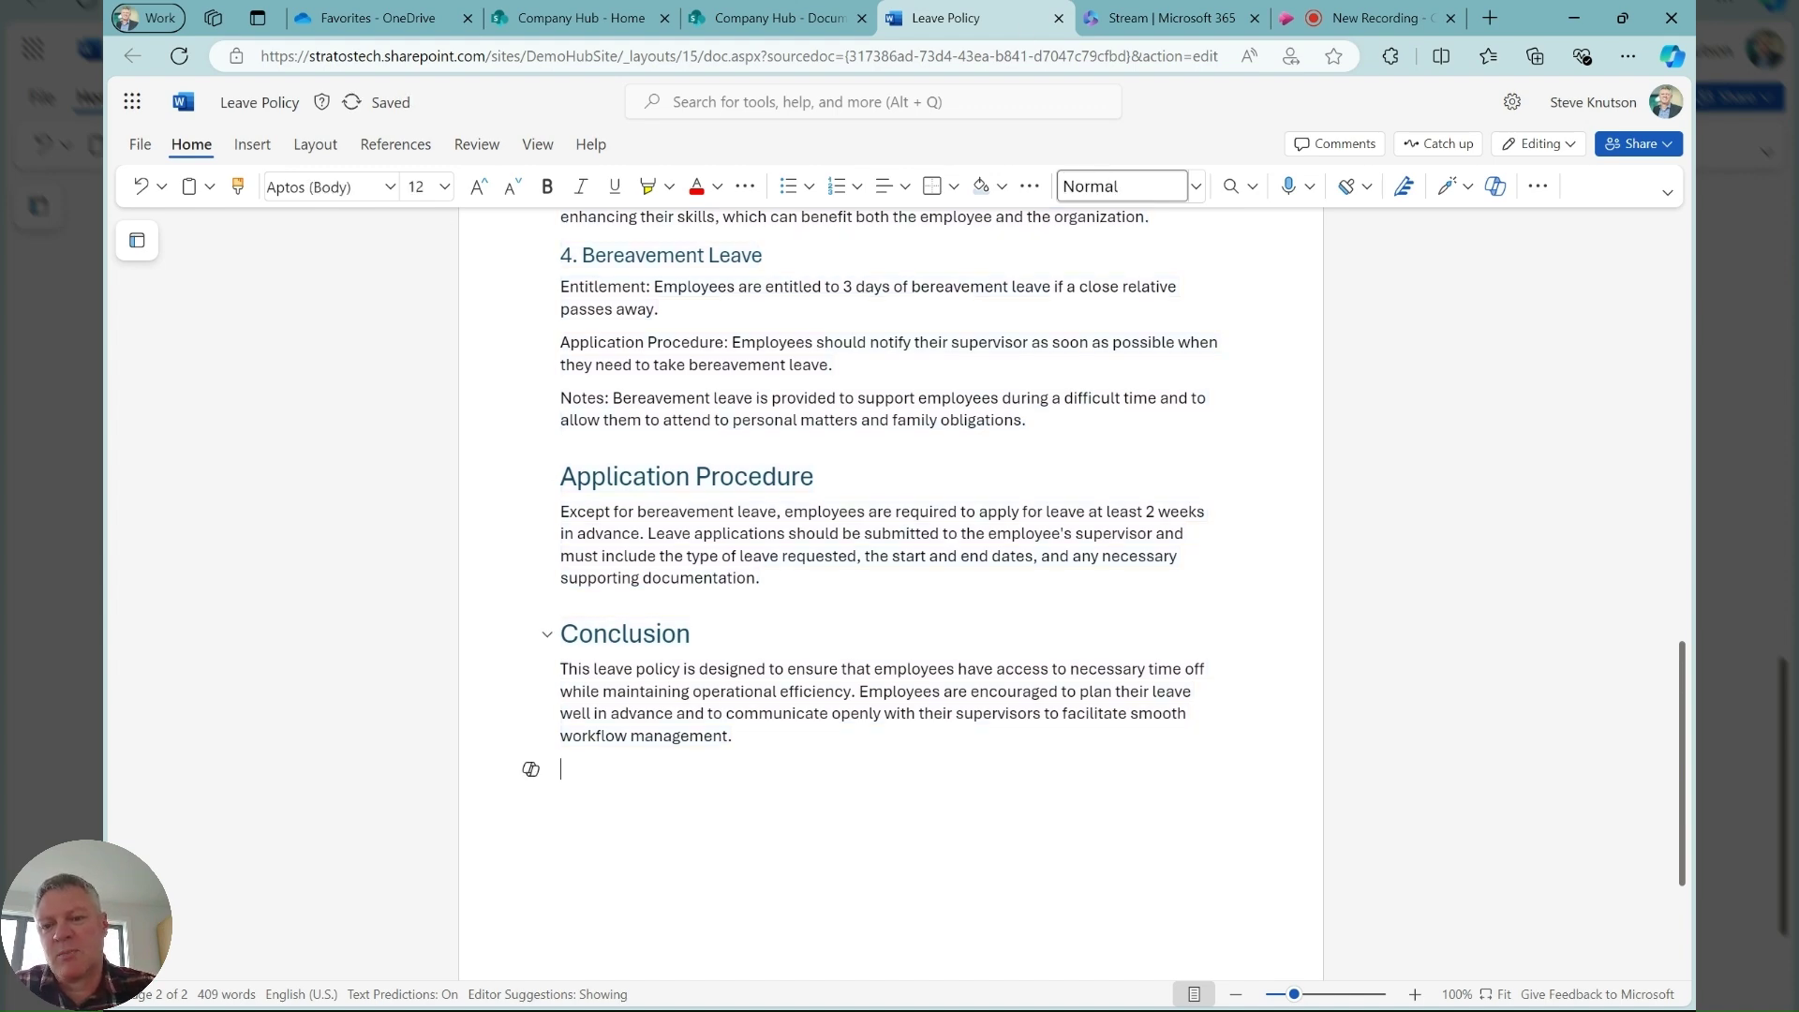
scroll(890, 562, "up", 10)
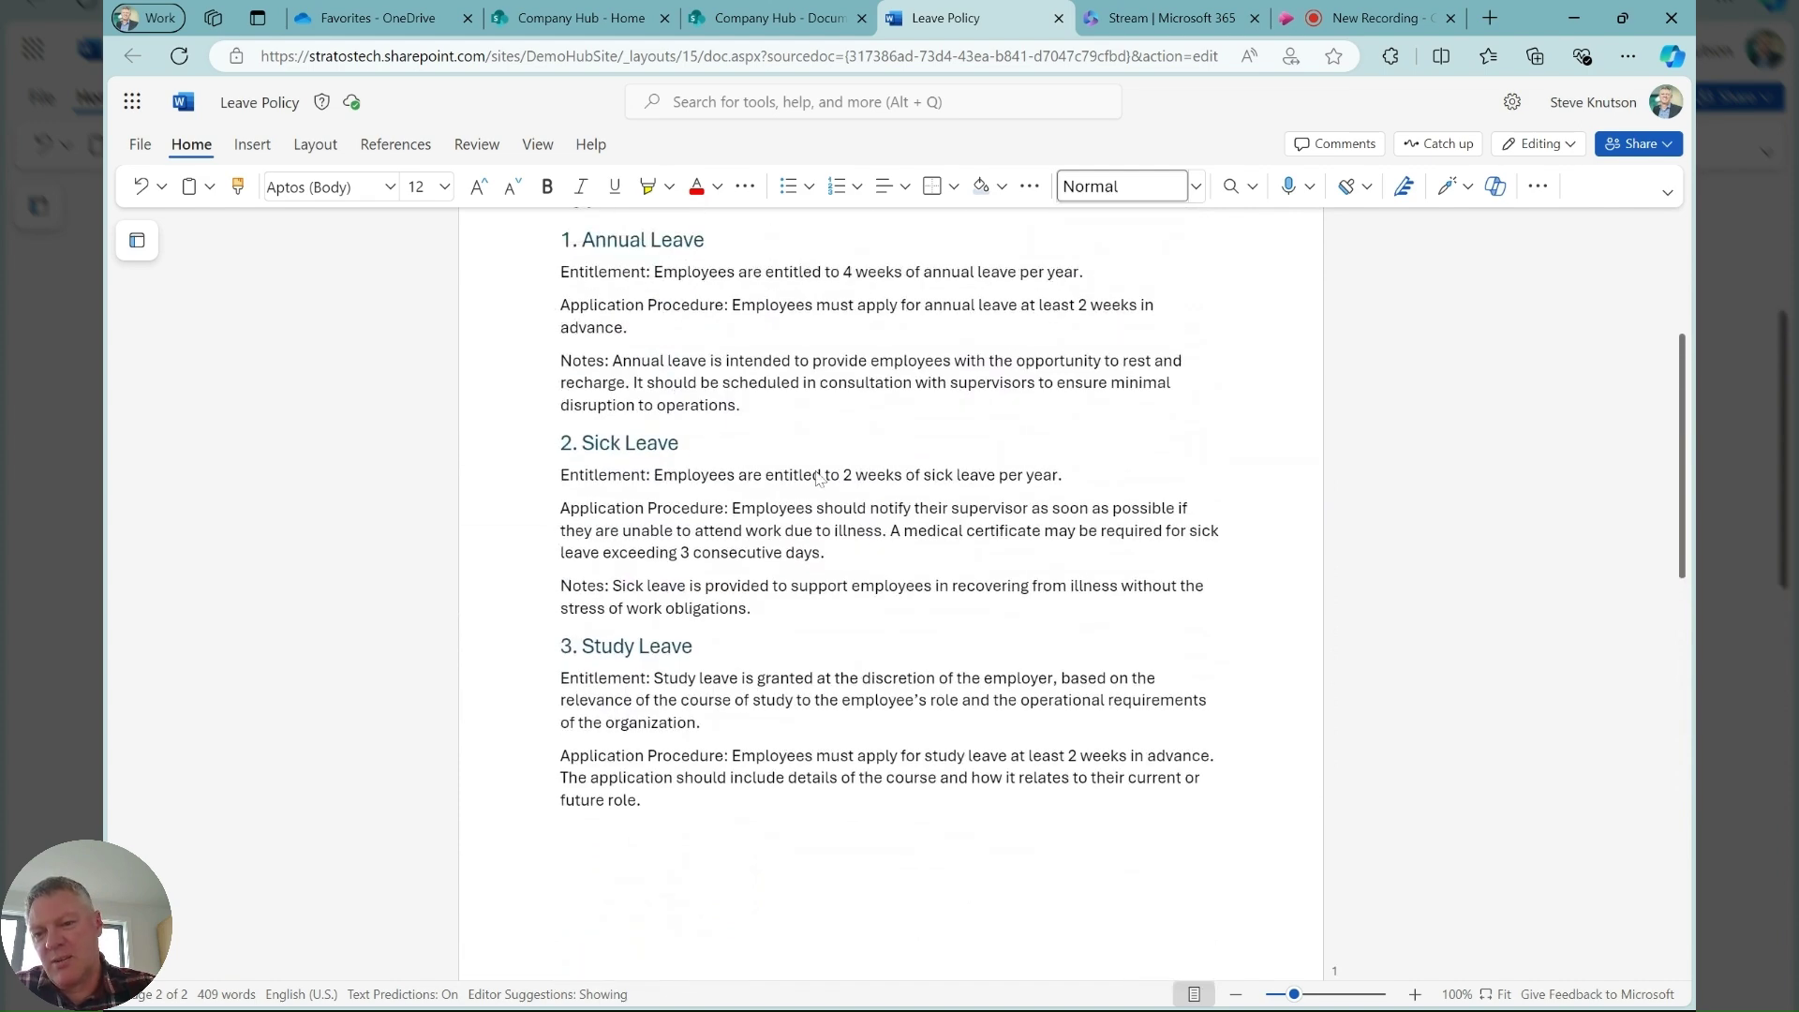
scroll(783, 602, "down", 6)
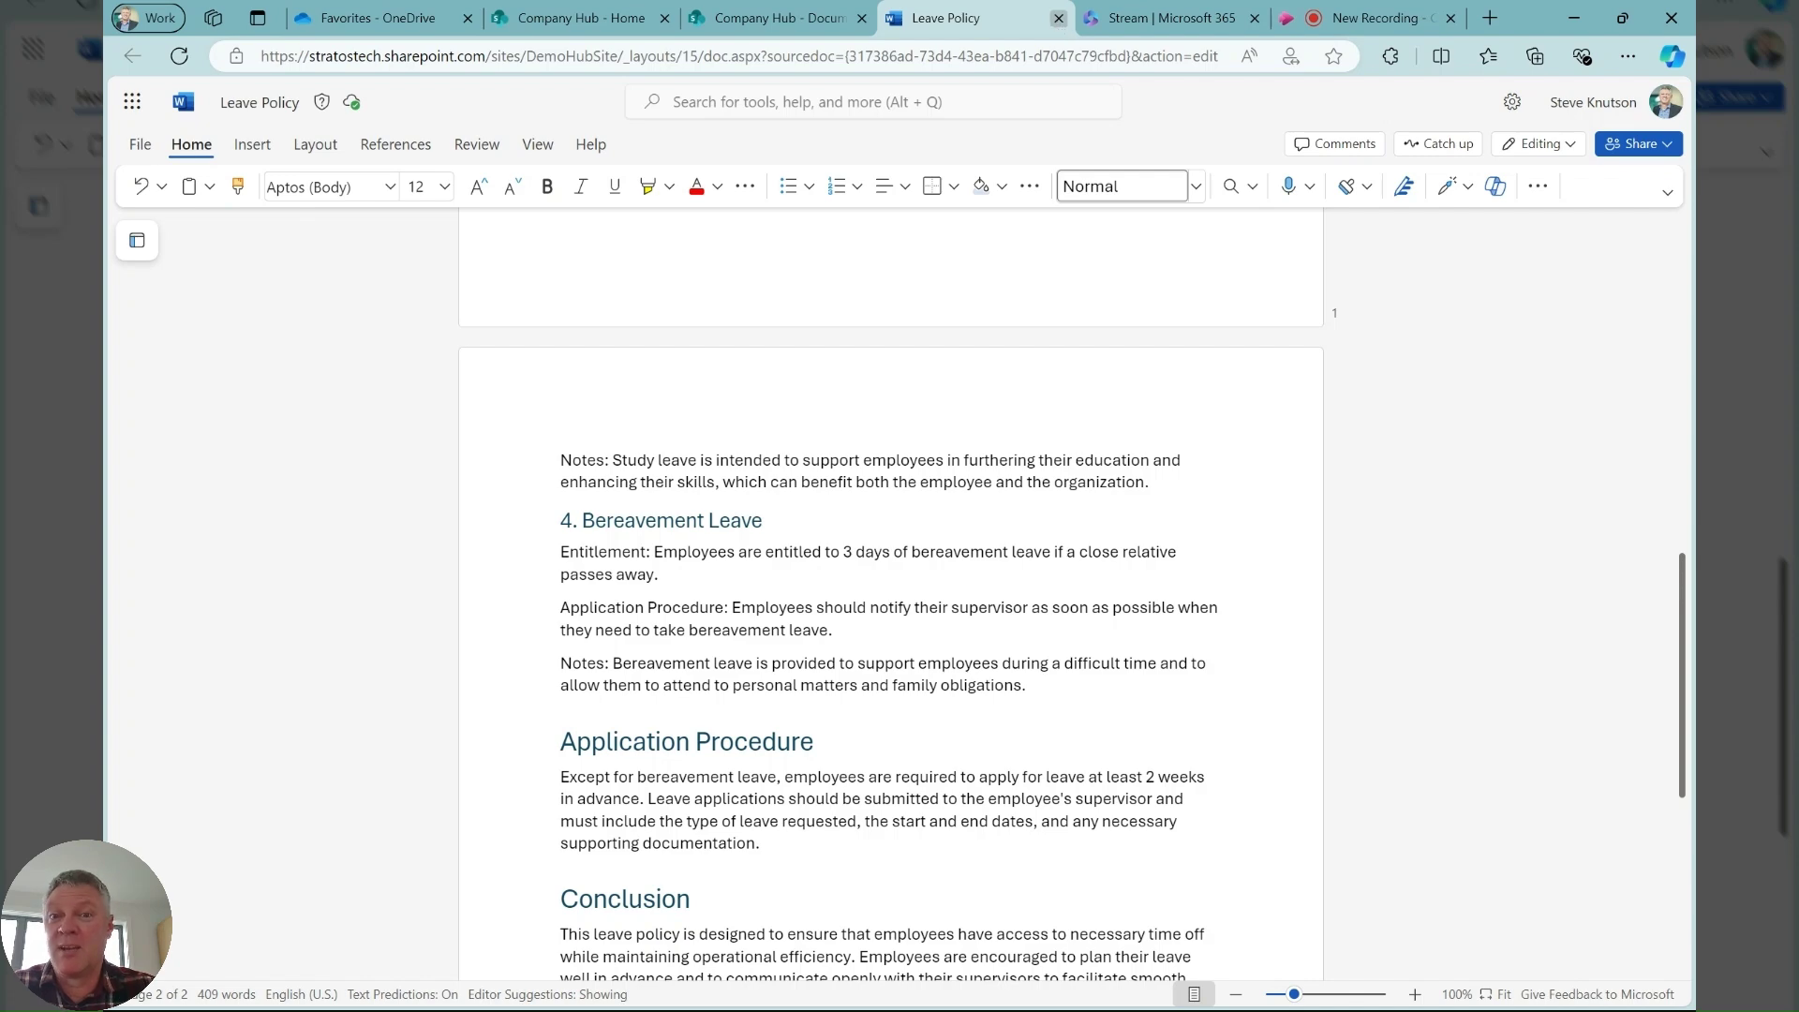
left_click(1059, 18)
Step: In the Company Hub Documents library, unfavourite Leave Policy.docx, then add it back to Favorites
left_click(785, 27)
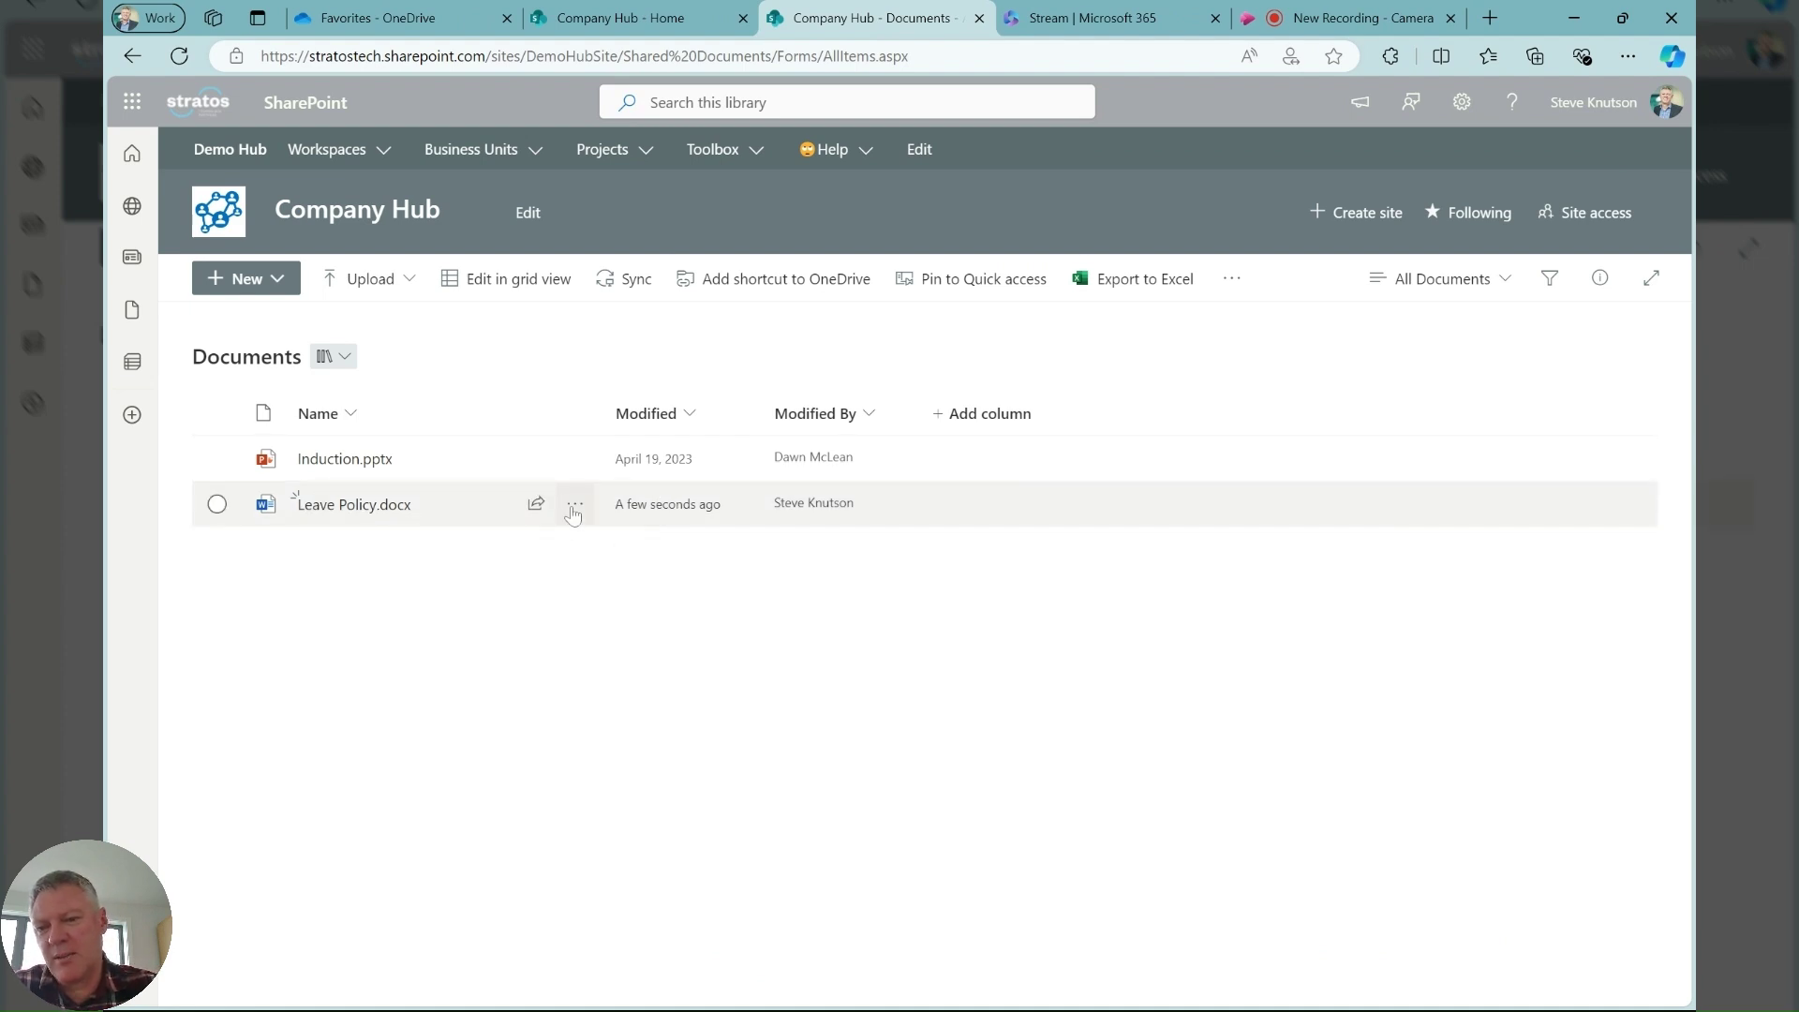
left_click(574, 507)
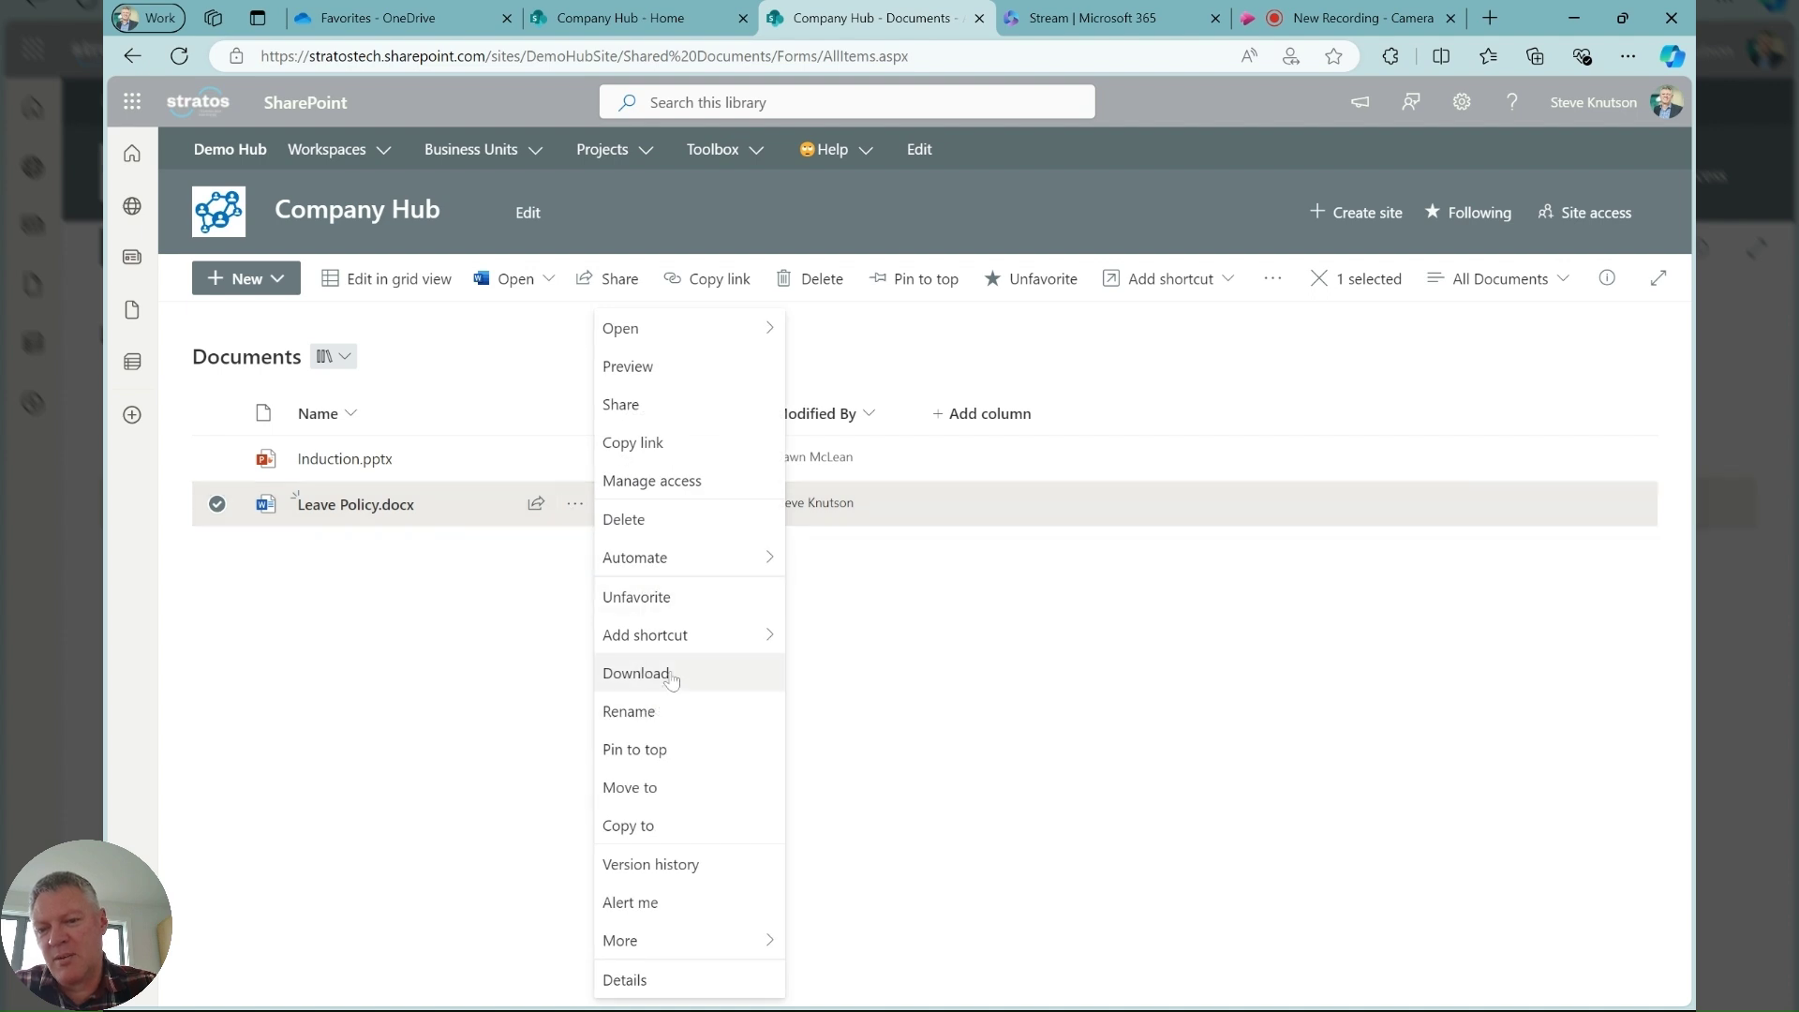
left_click(646, 600)
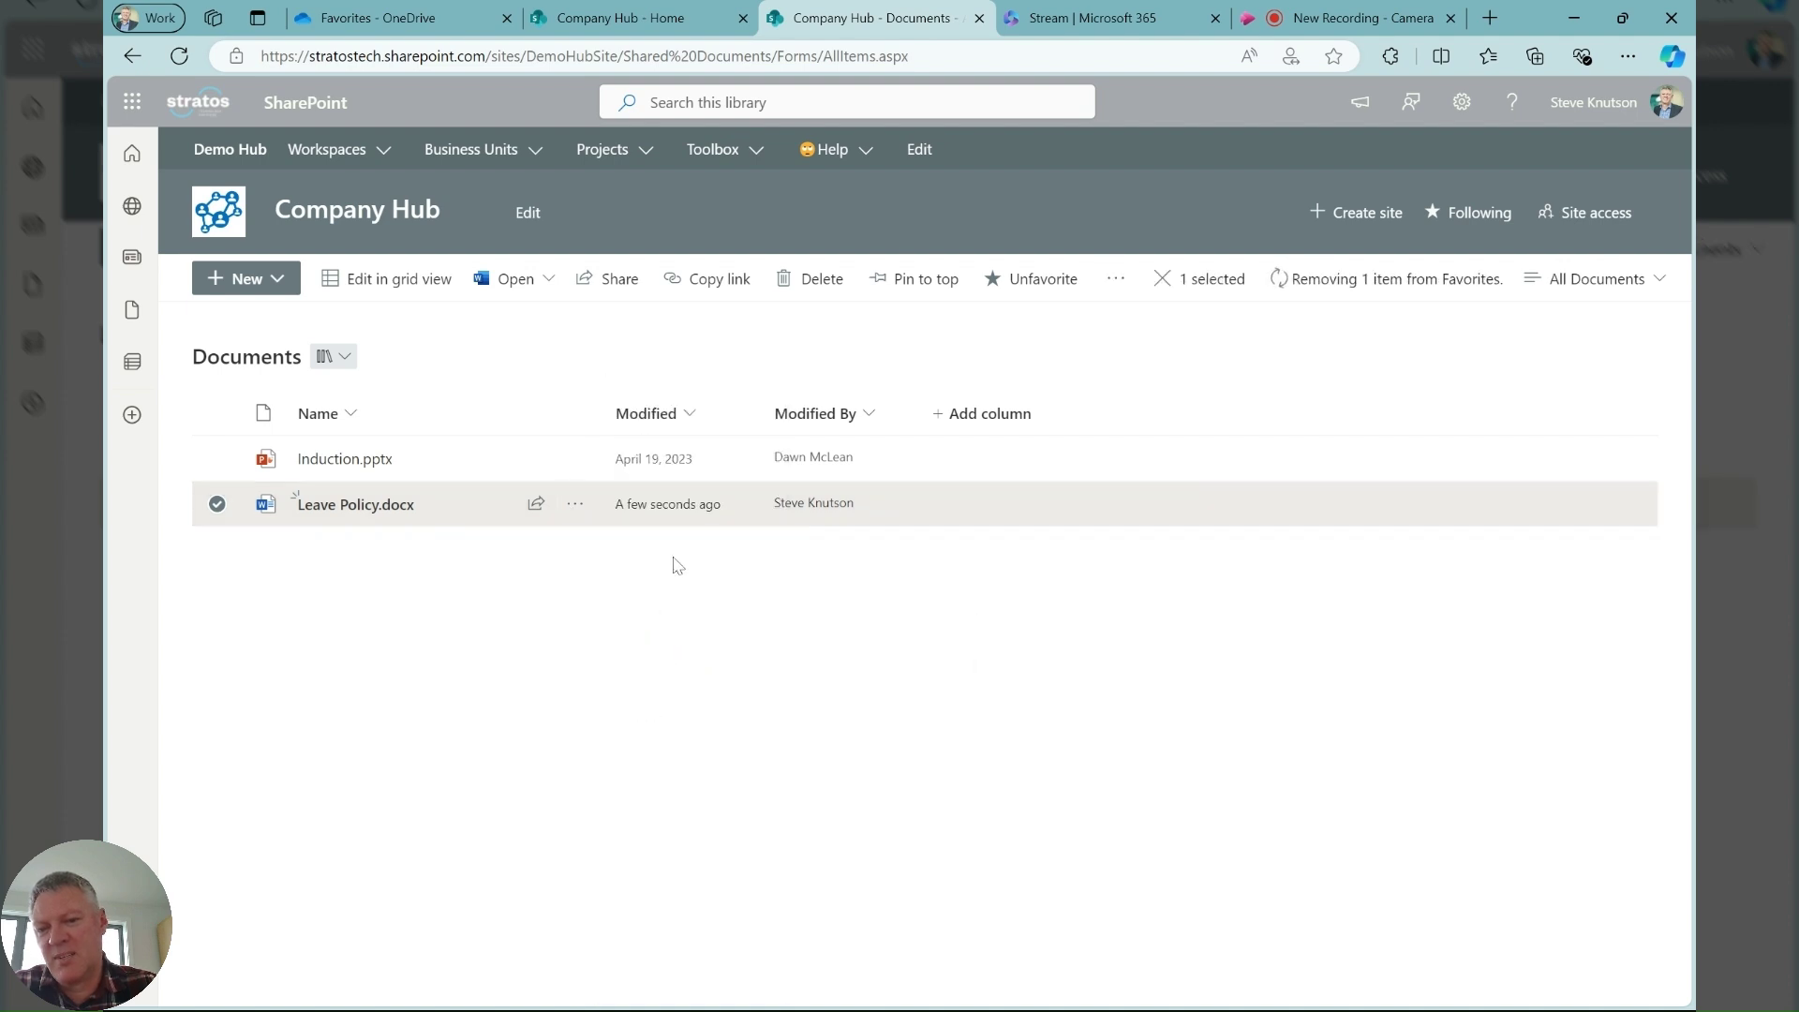
left_click(575, 504)
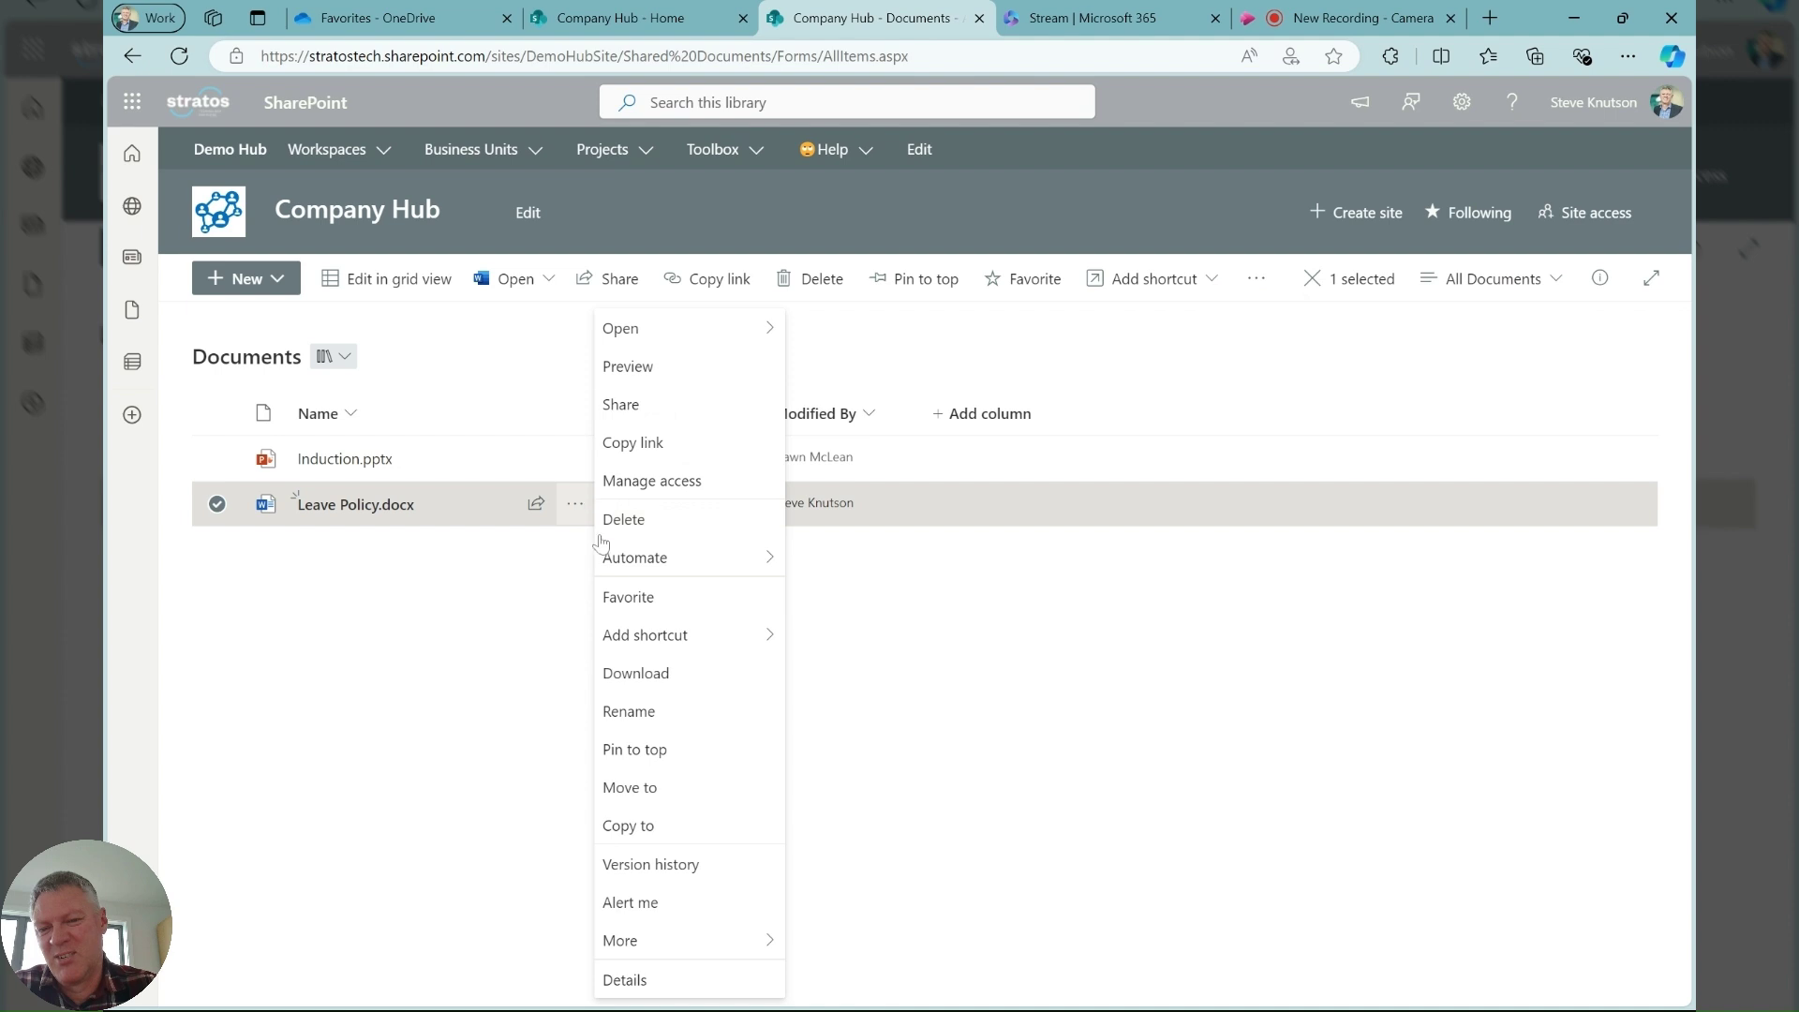
left_click(646, 603)
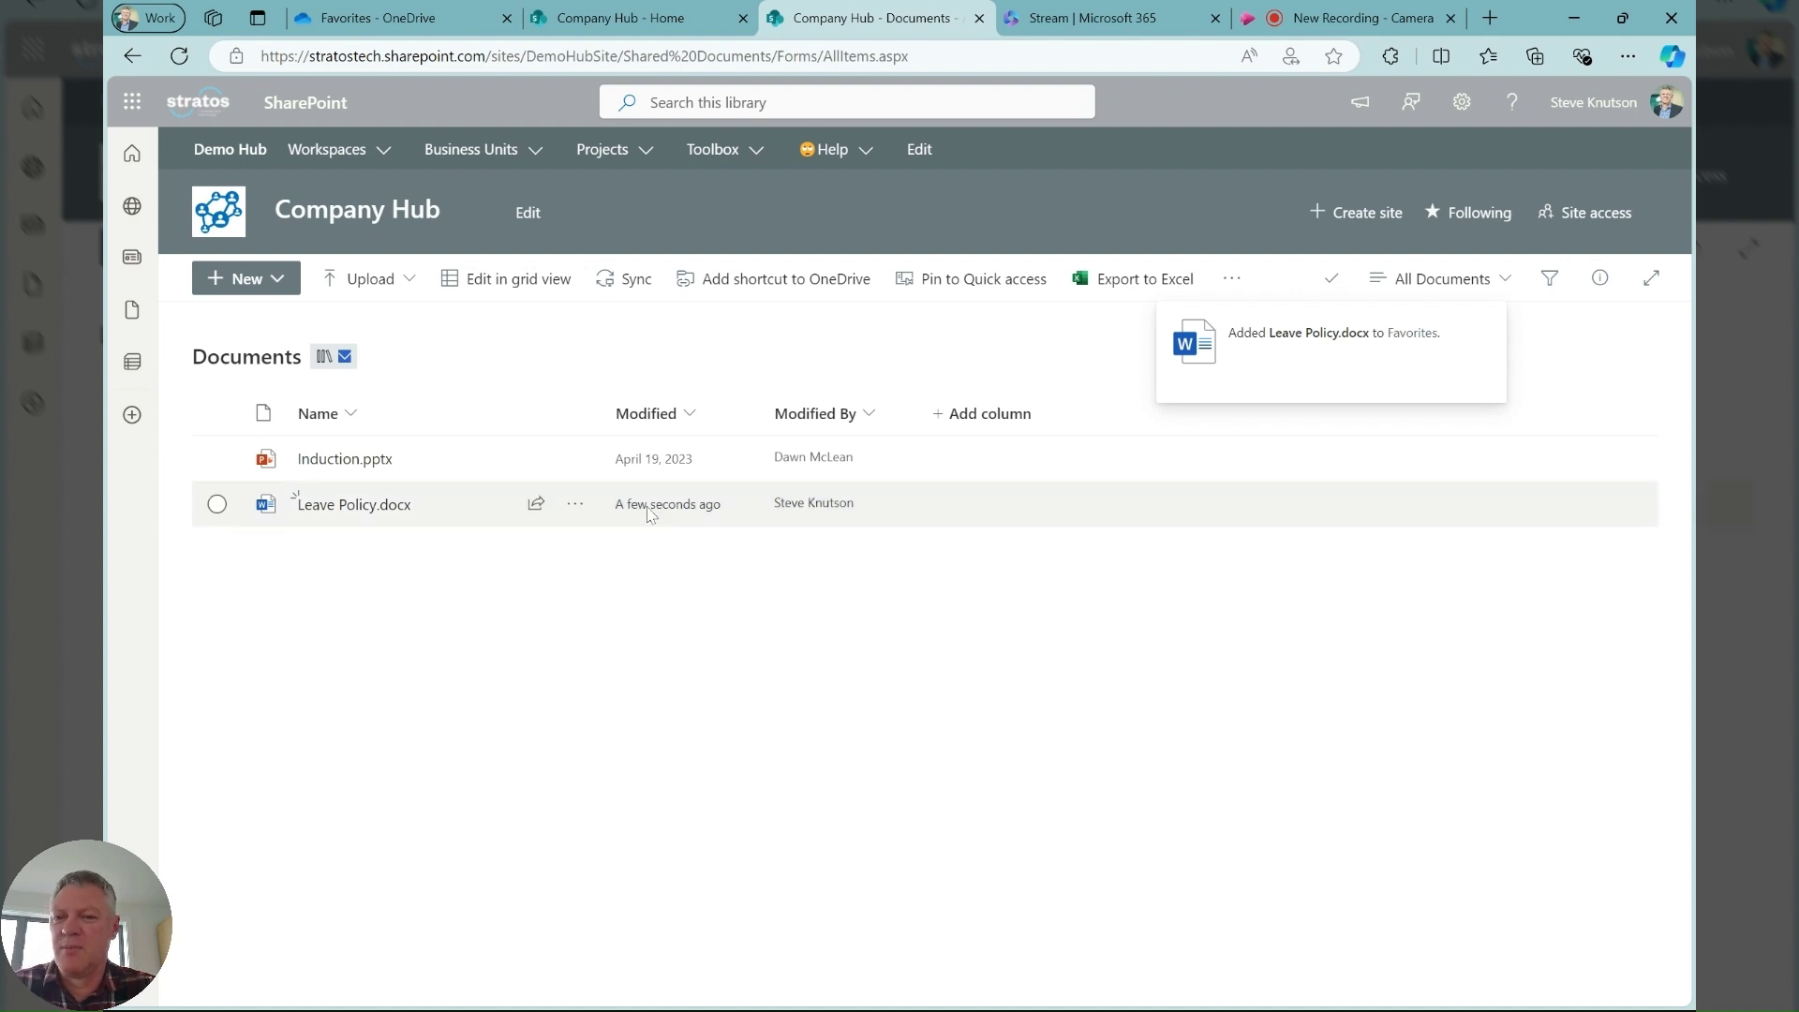
Step: In OneDrive Favorites, have Copilot create a 15-question FAQ from Leave Policy and copy it
left_click(407, 32)
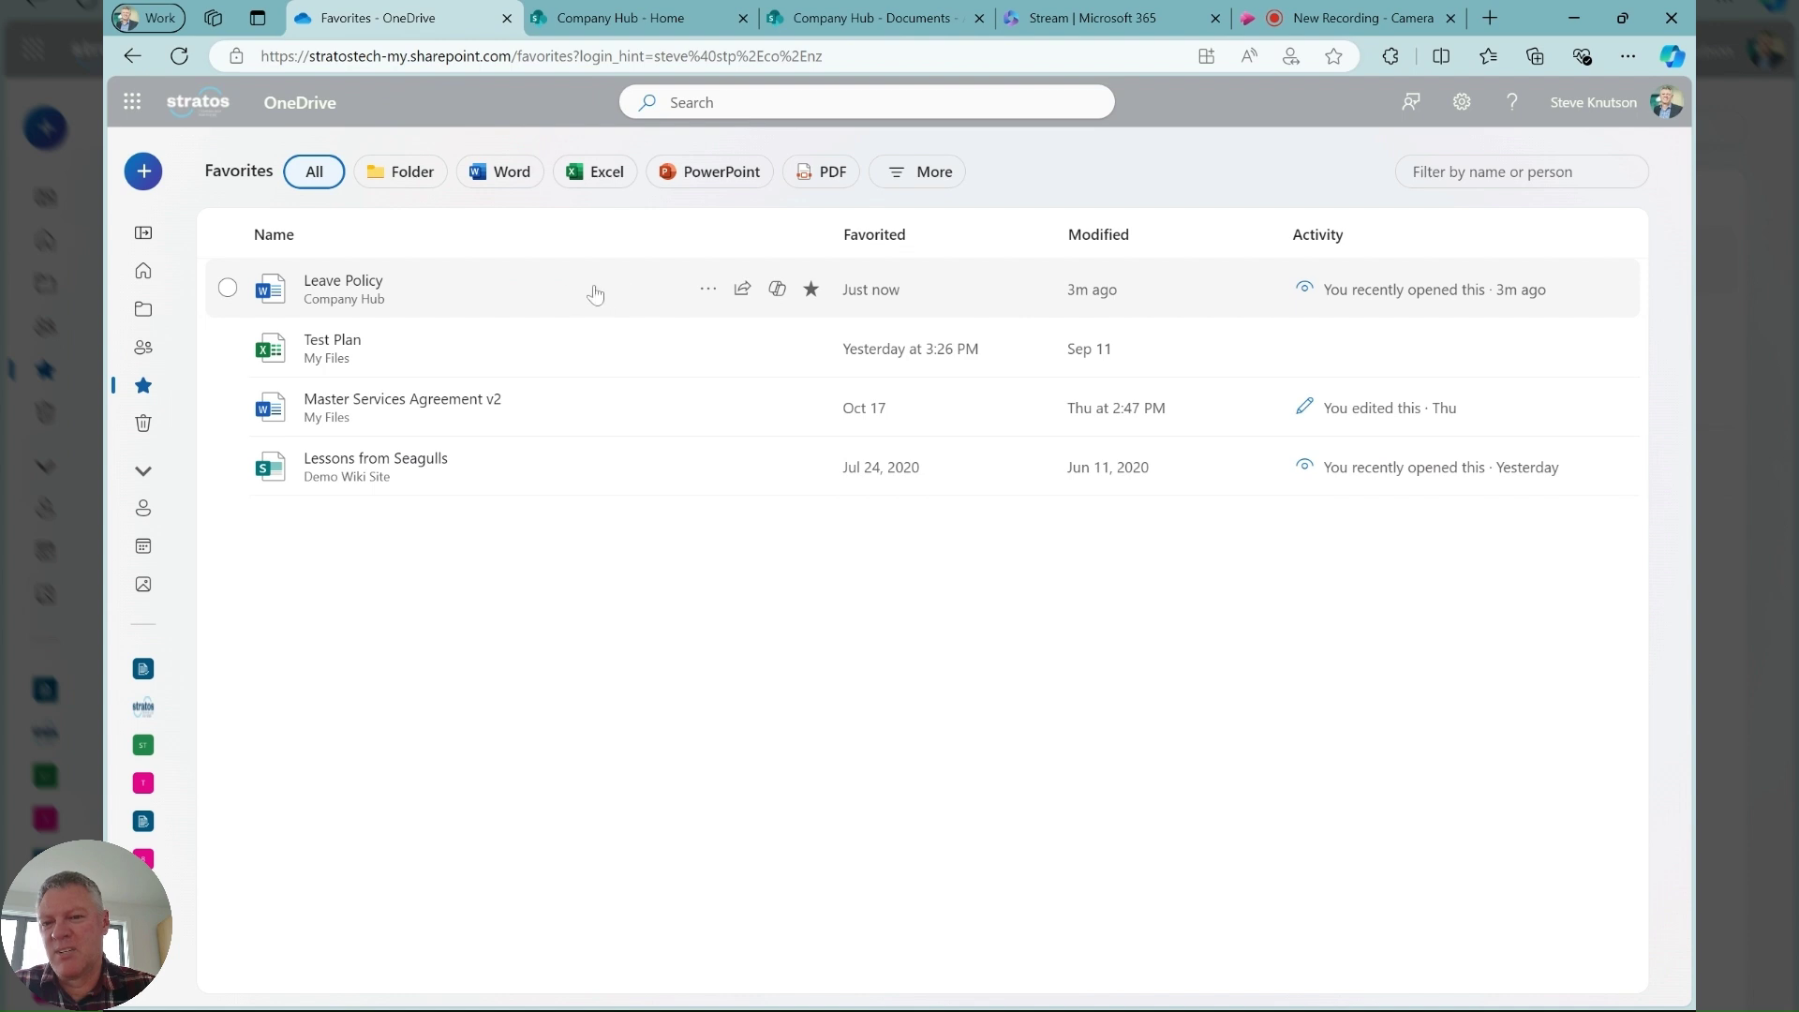
left_click(227, 288)
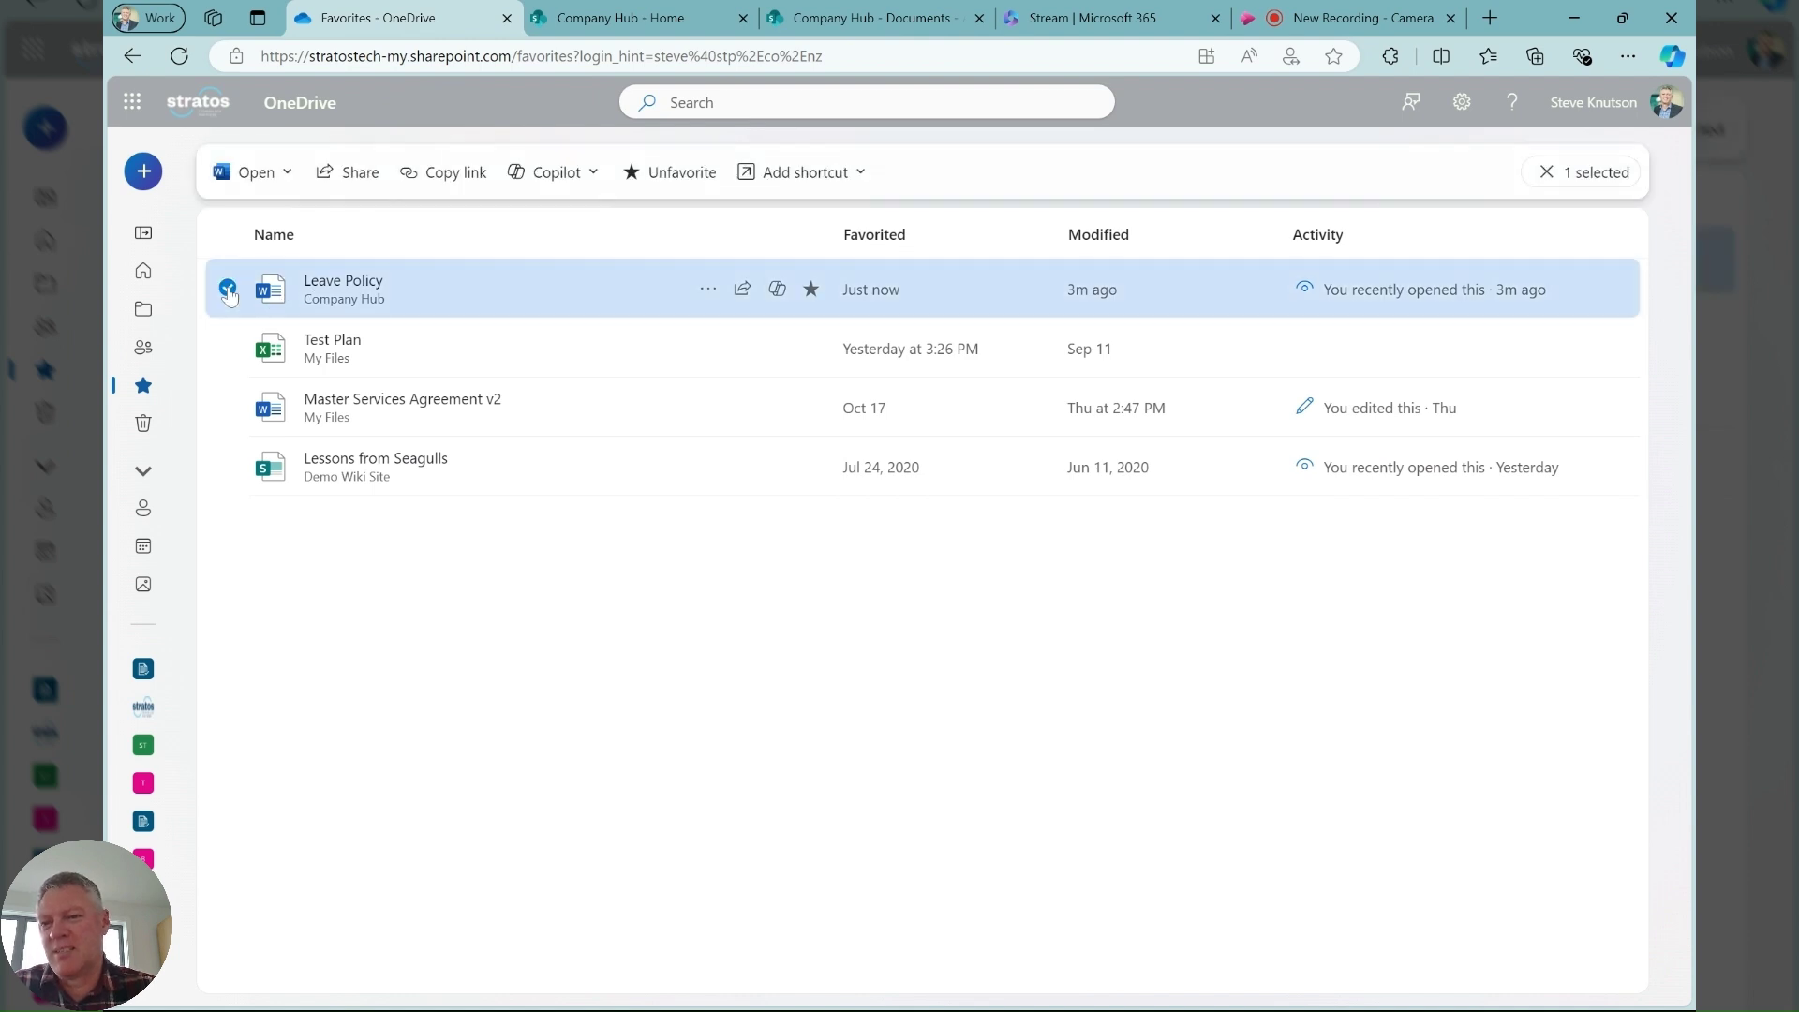
left_click(594, 179)
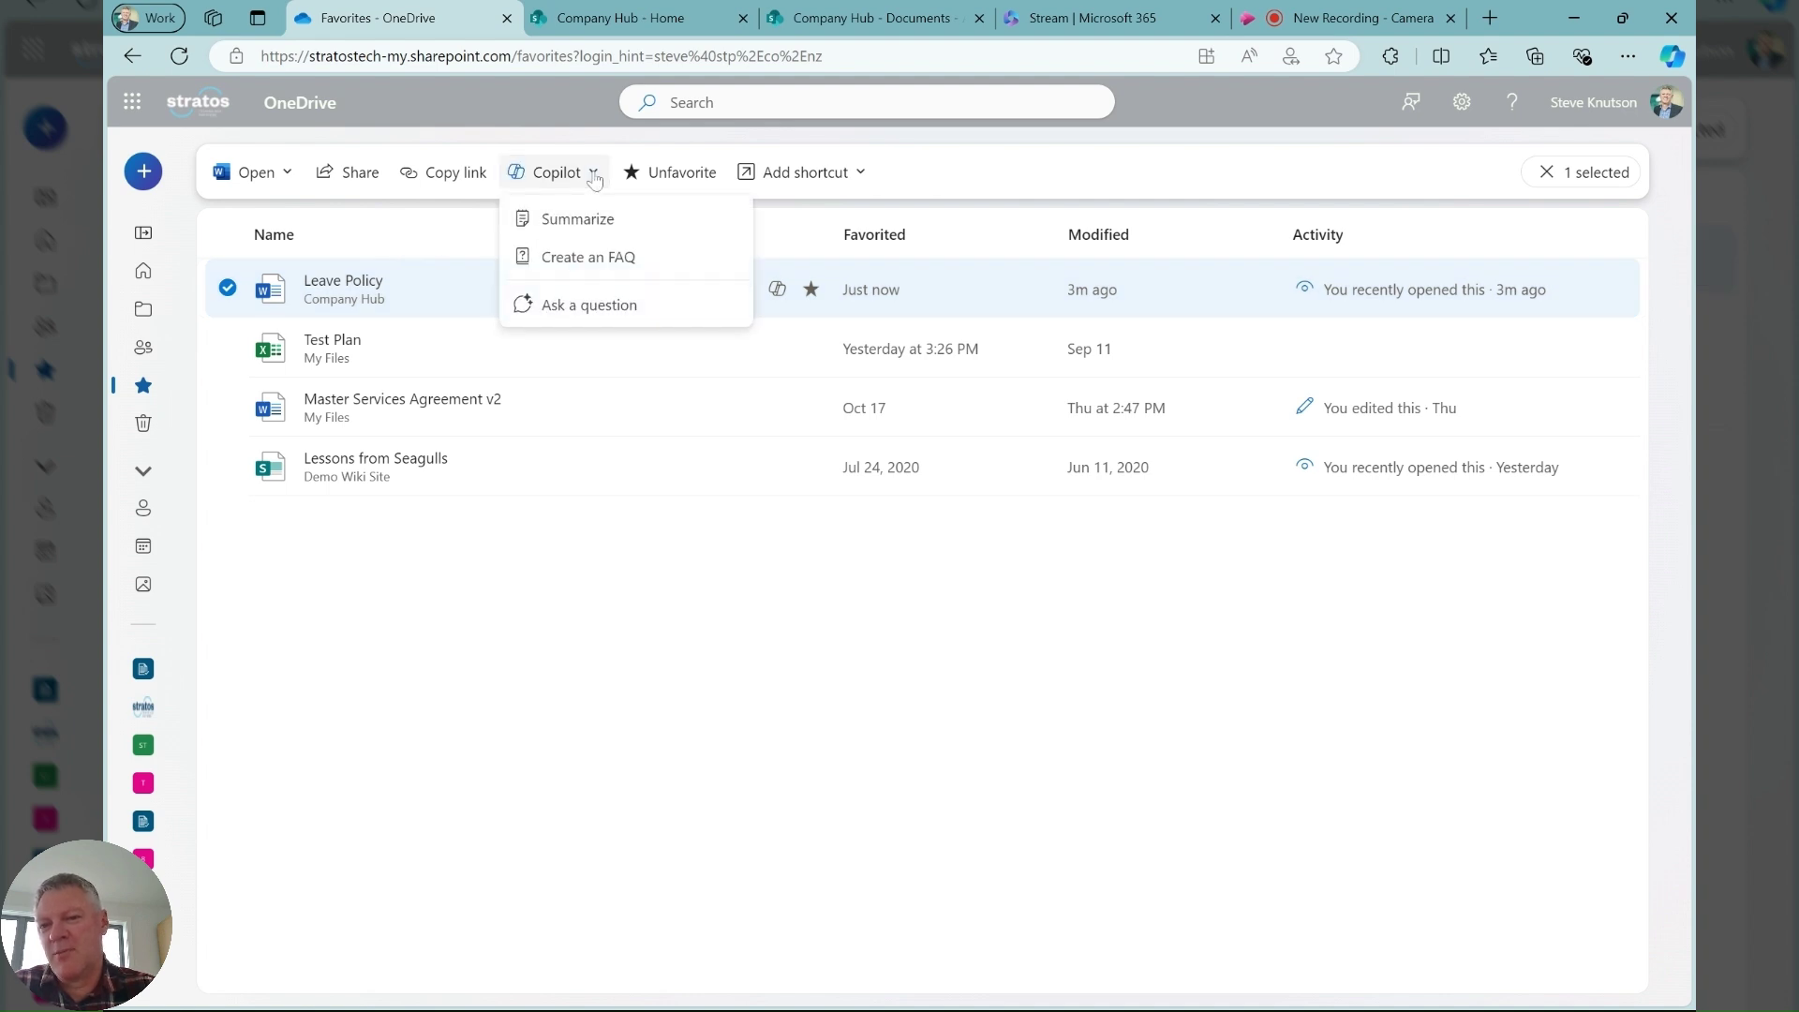
left_click(582, 256)
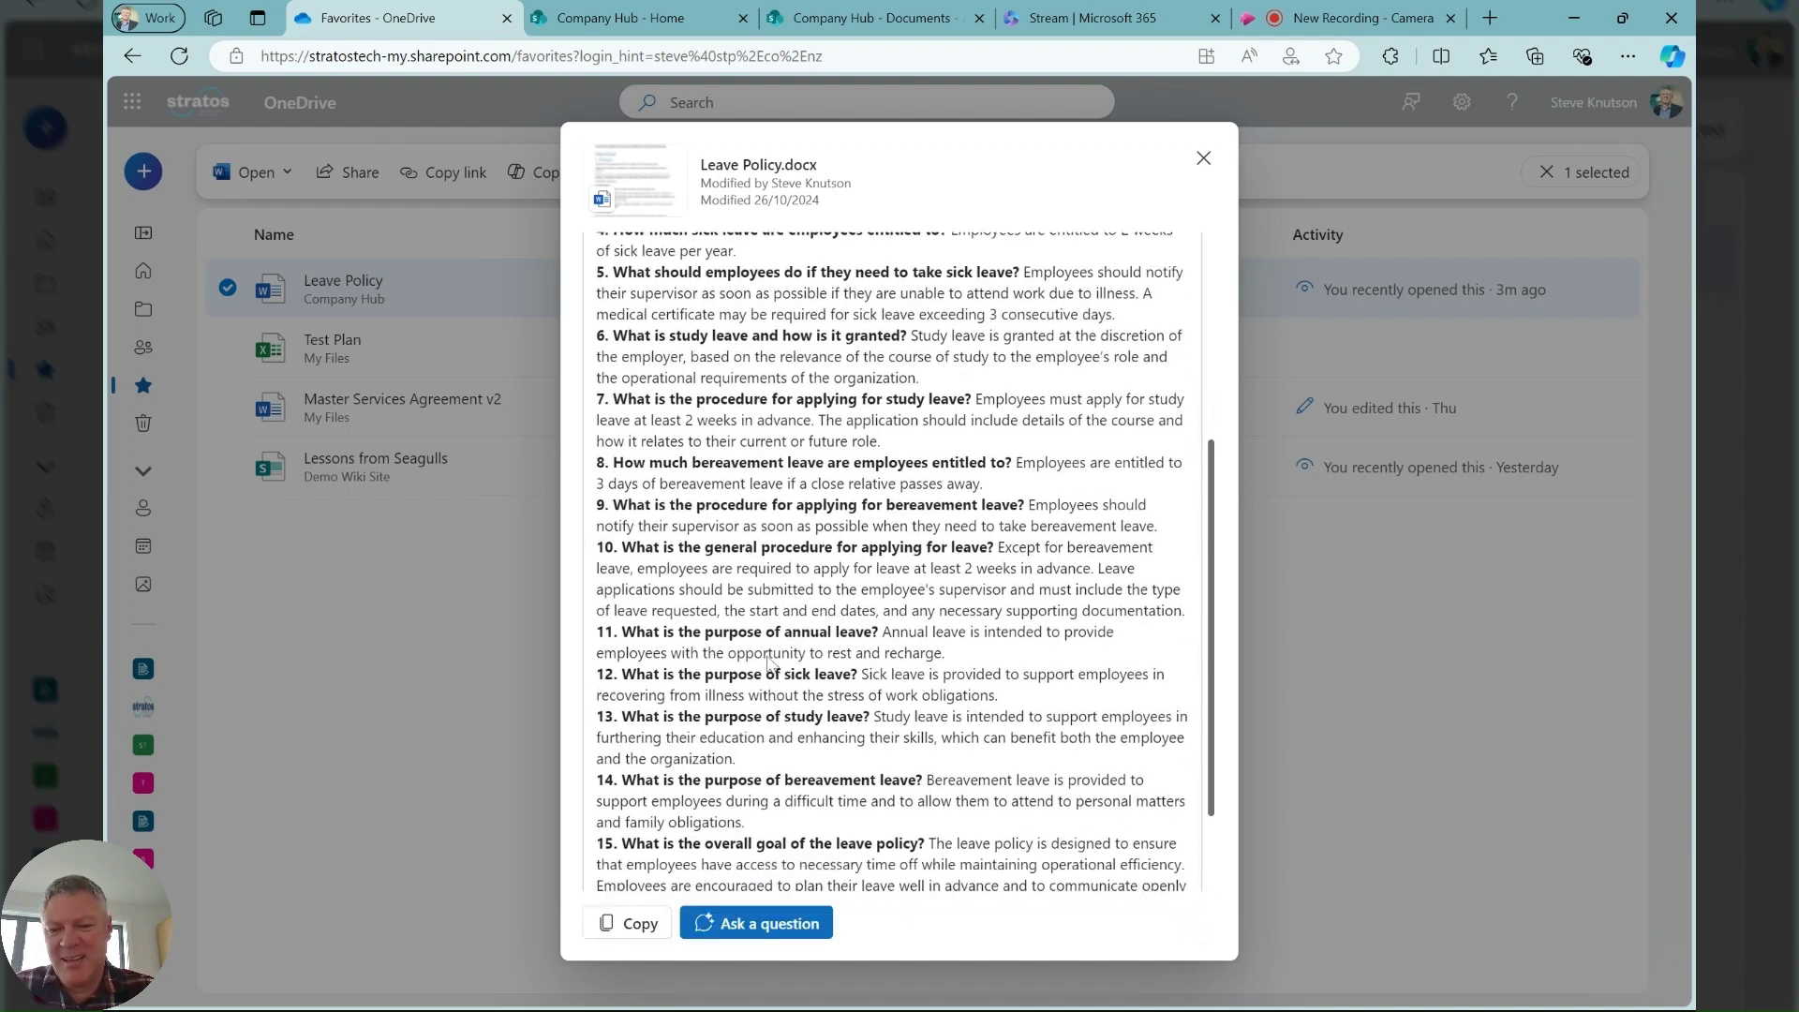
left_click(605, 925)
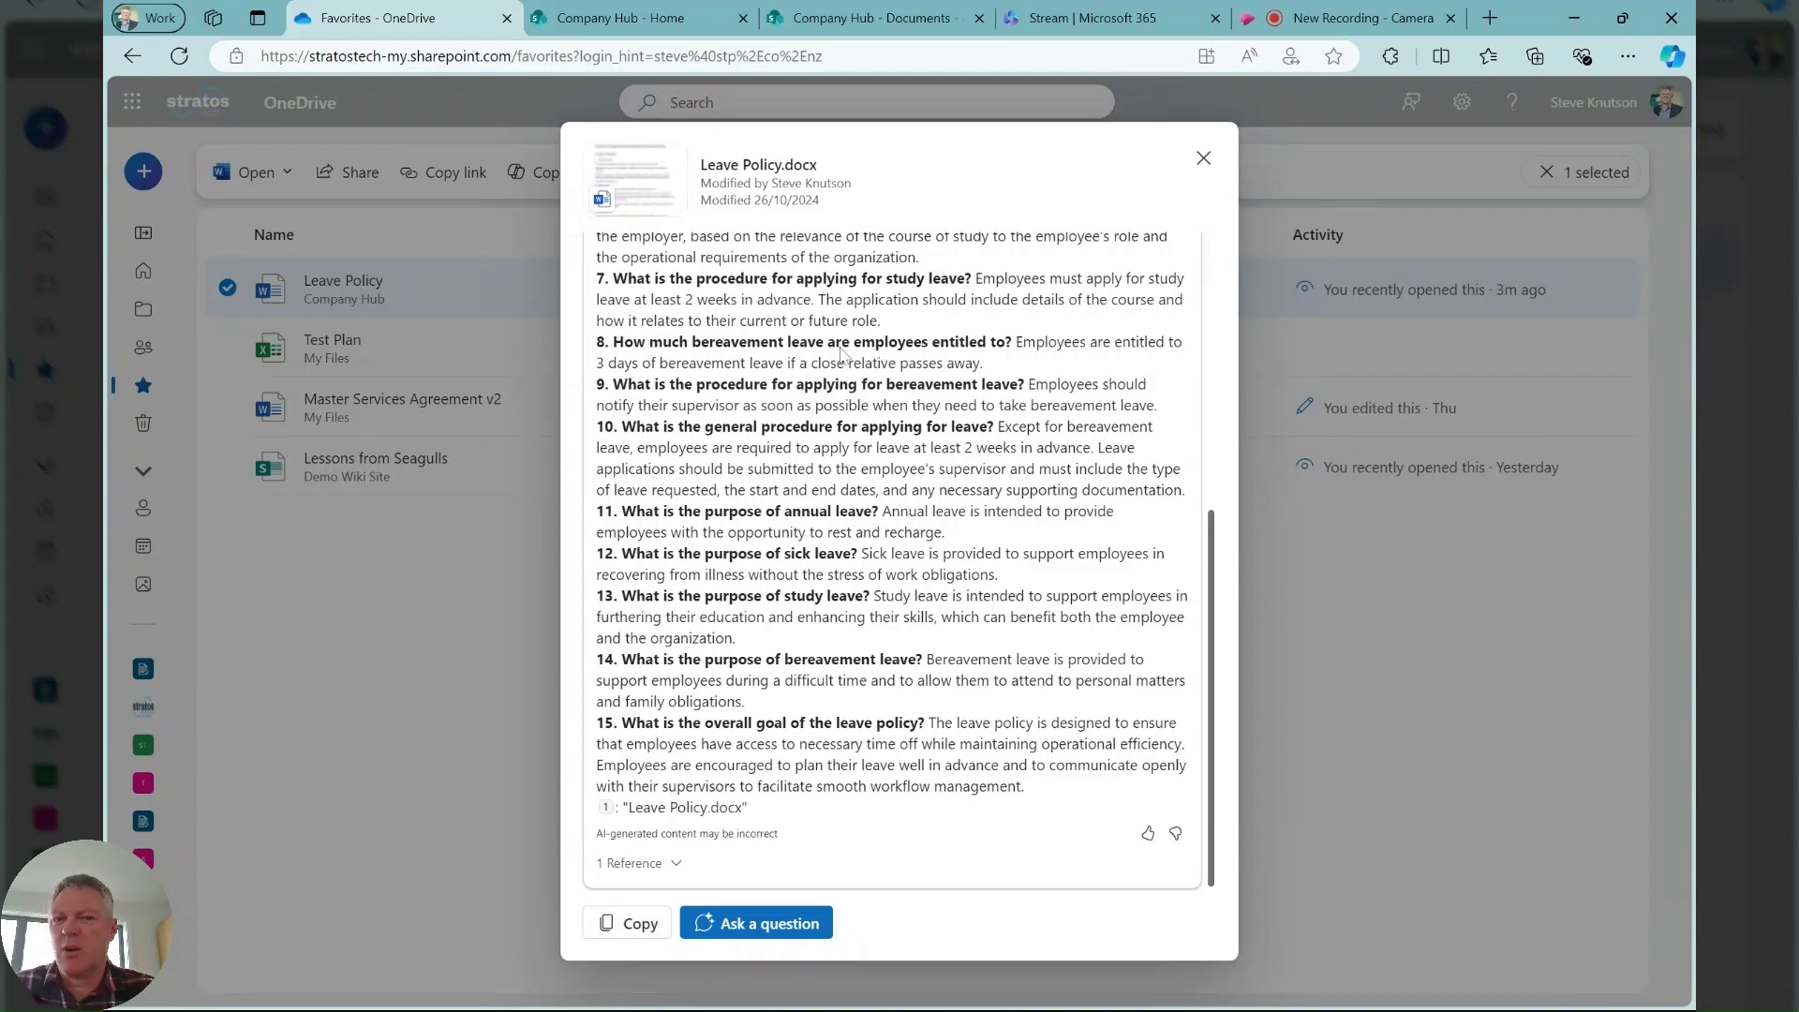
Step: From the Company Hub home, go to Managers Info via Managers Toolbox and choose New > Page
left_click(657, 23)
mouse_move(656, 161)
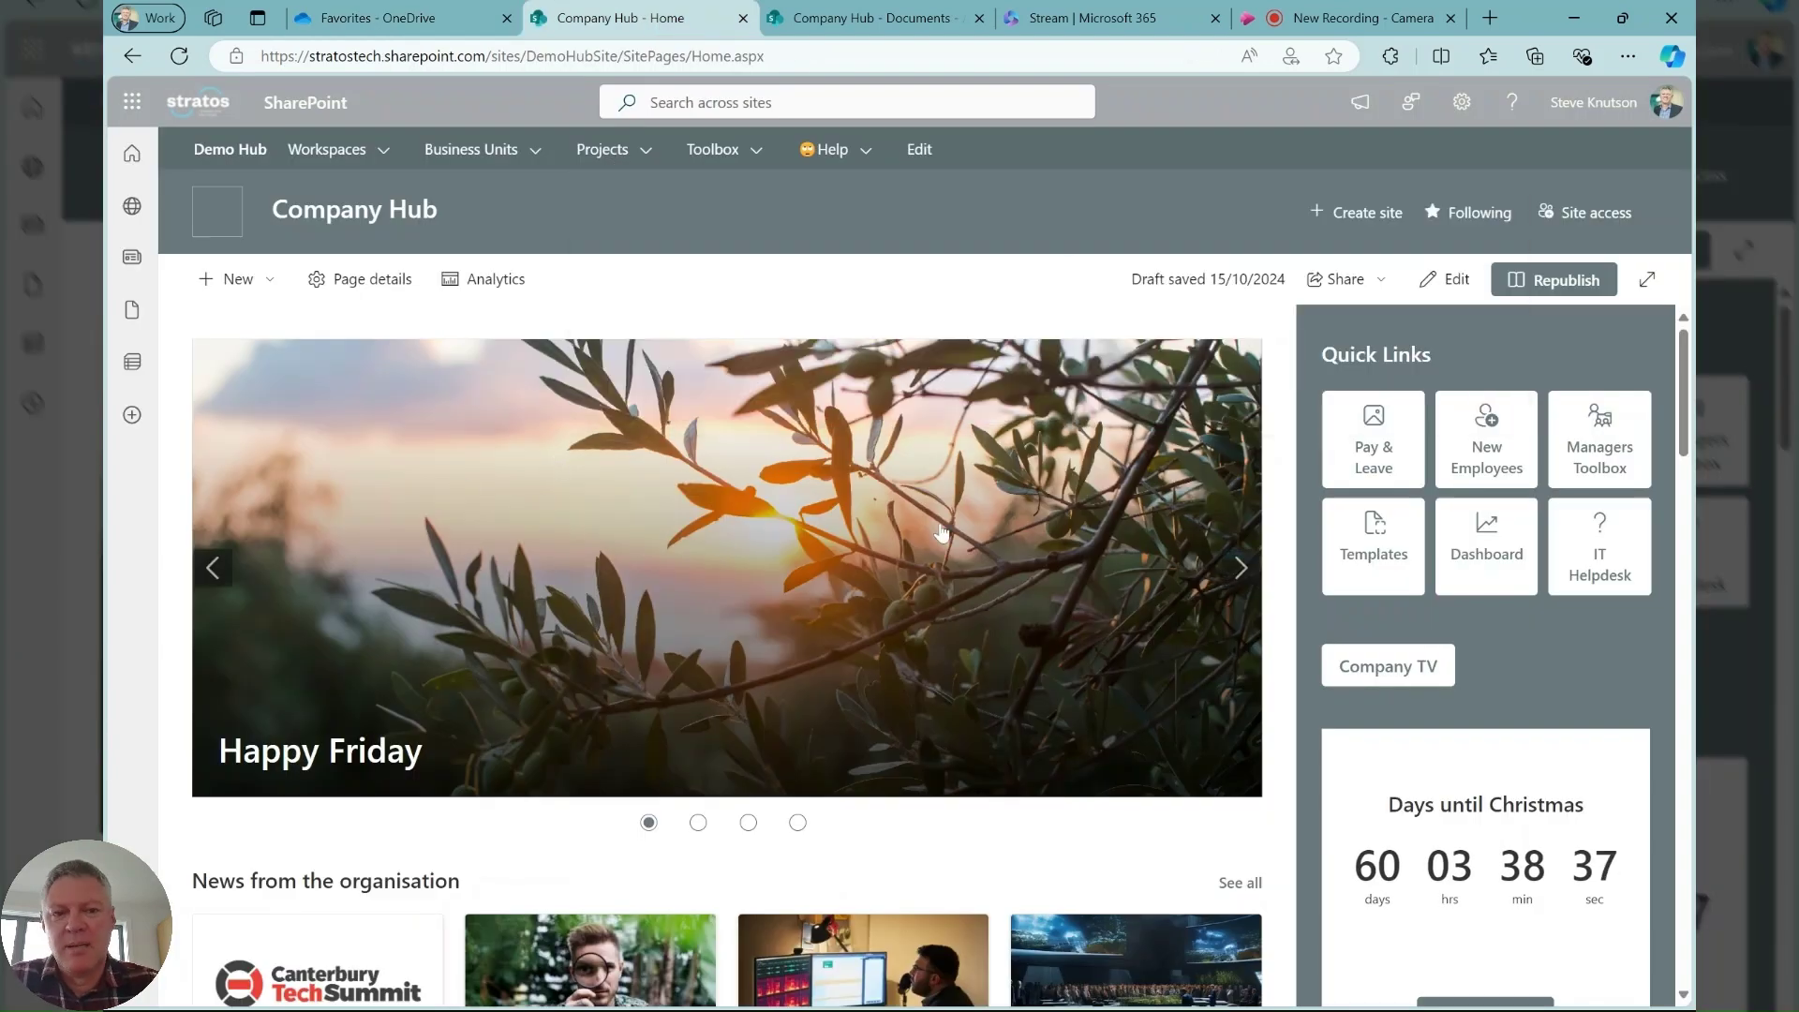
left_click(1574, 457)
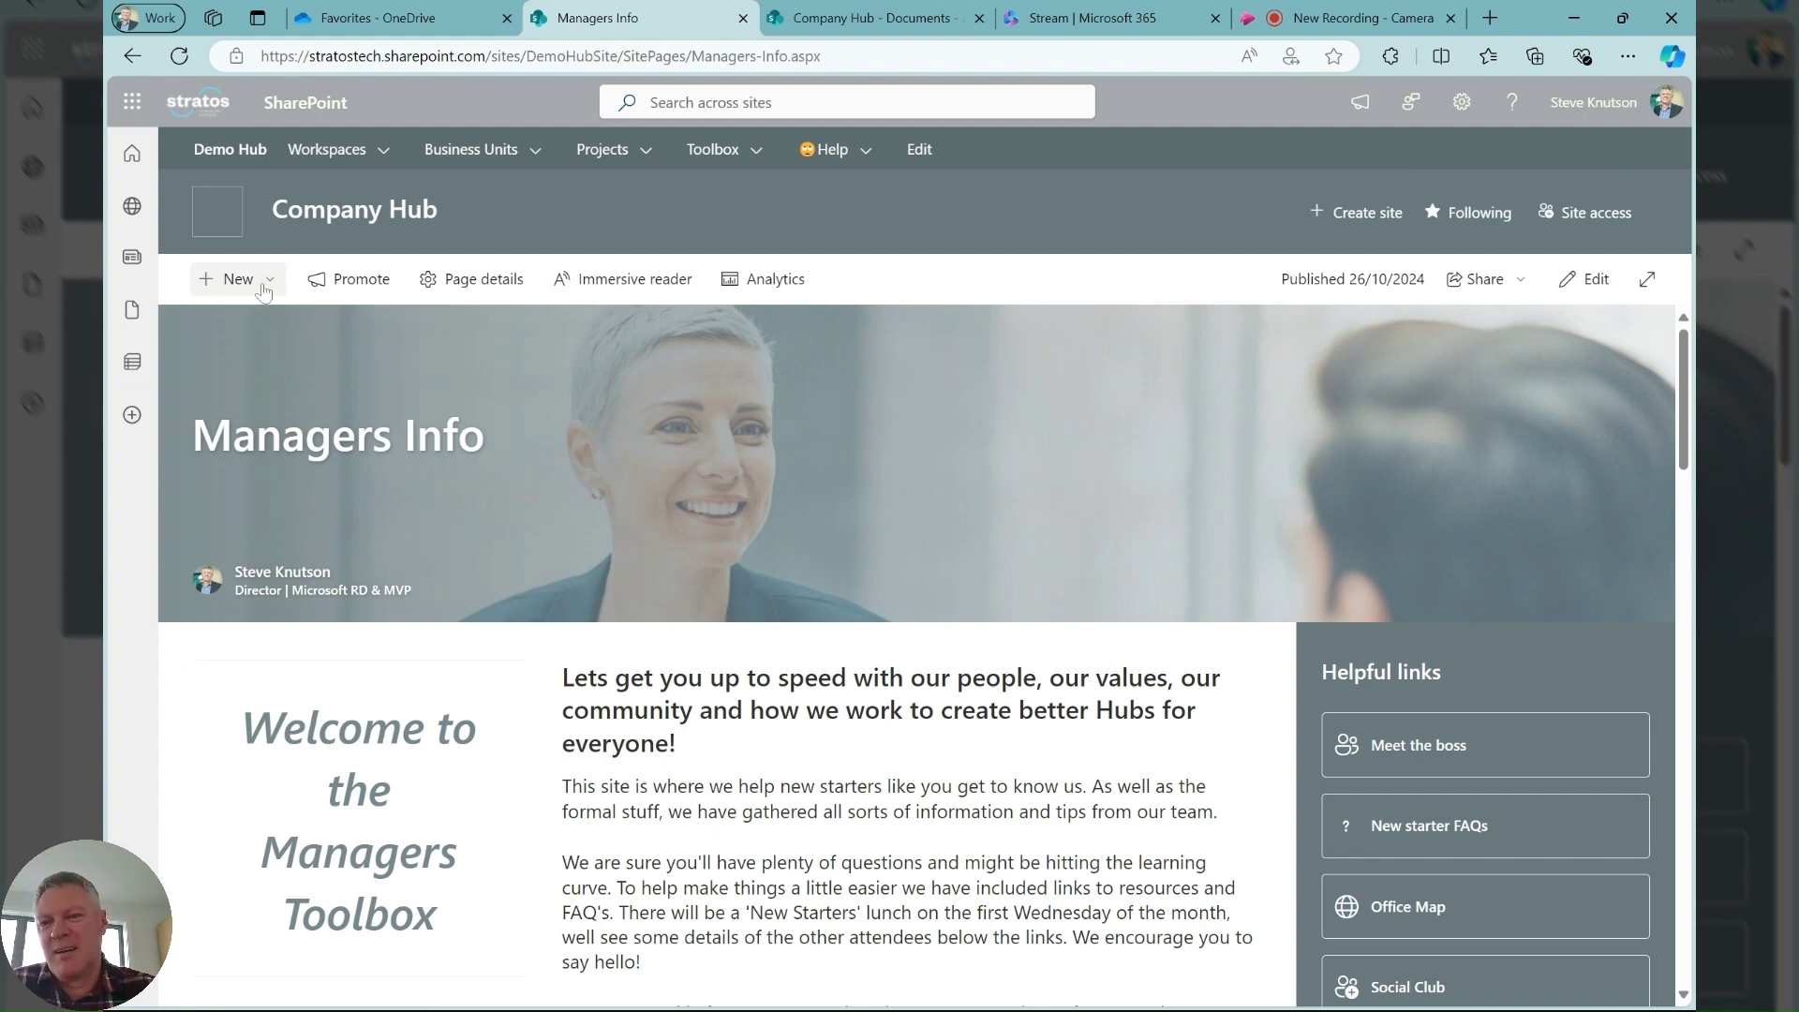
left_click(264, 290)
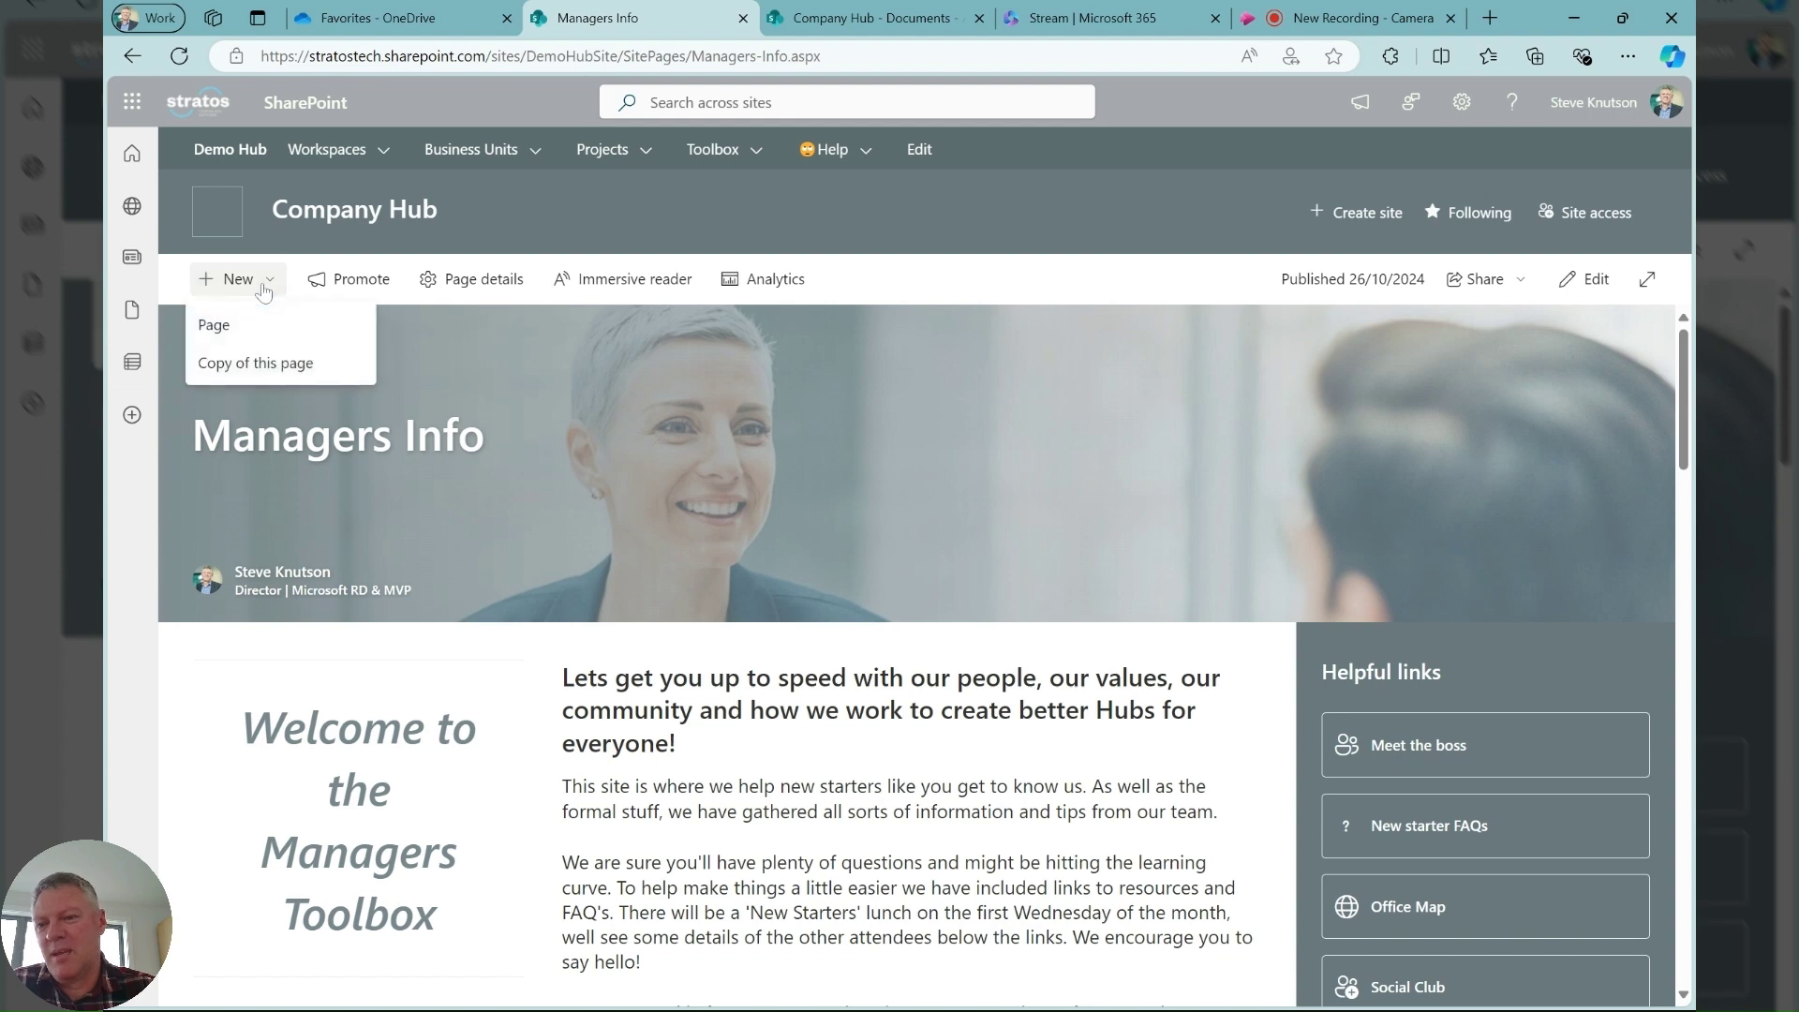
left_click(241, 323)
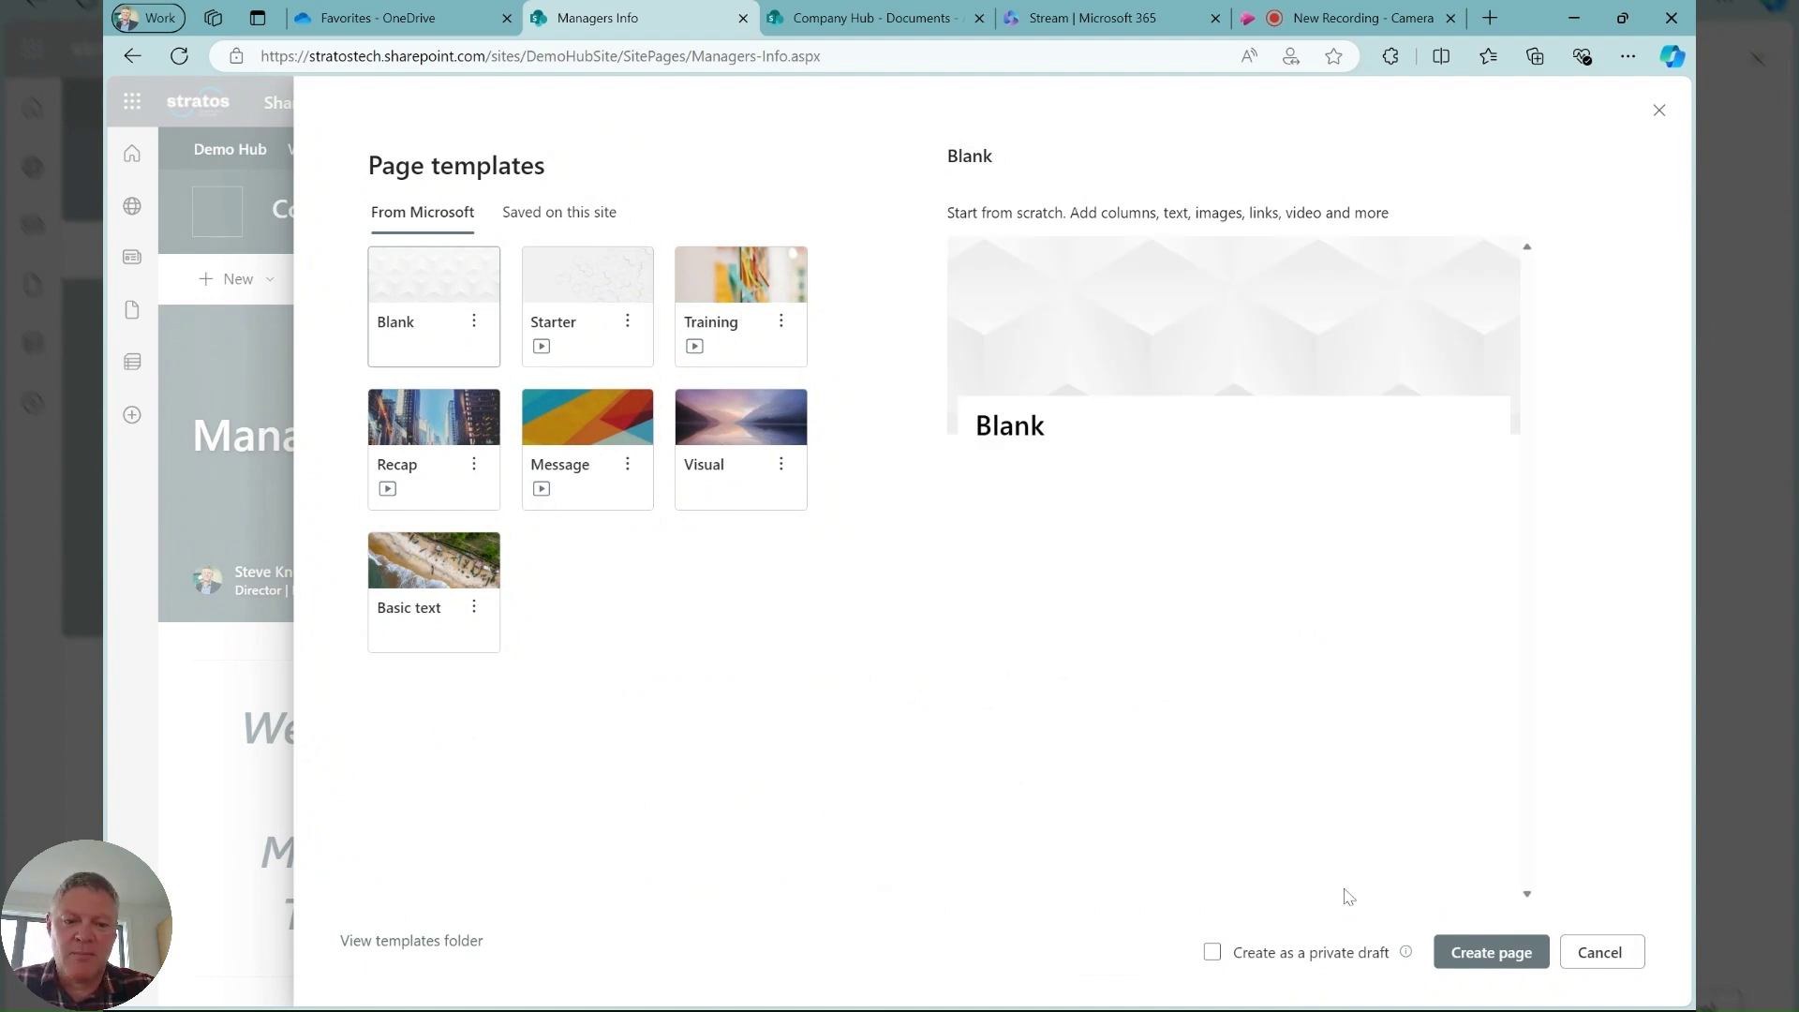
Step: Create a page from the Blank template titled 'Leave FAQs'
left_click(1443, 952)
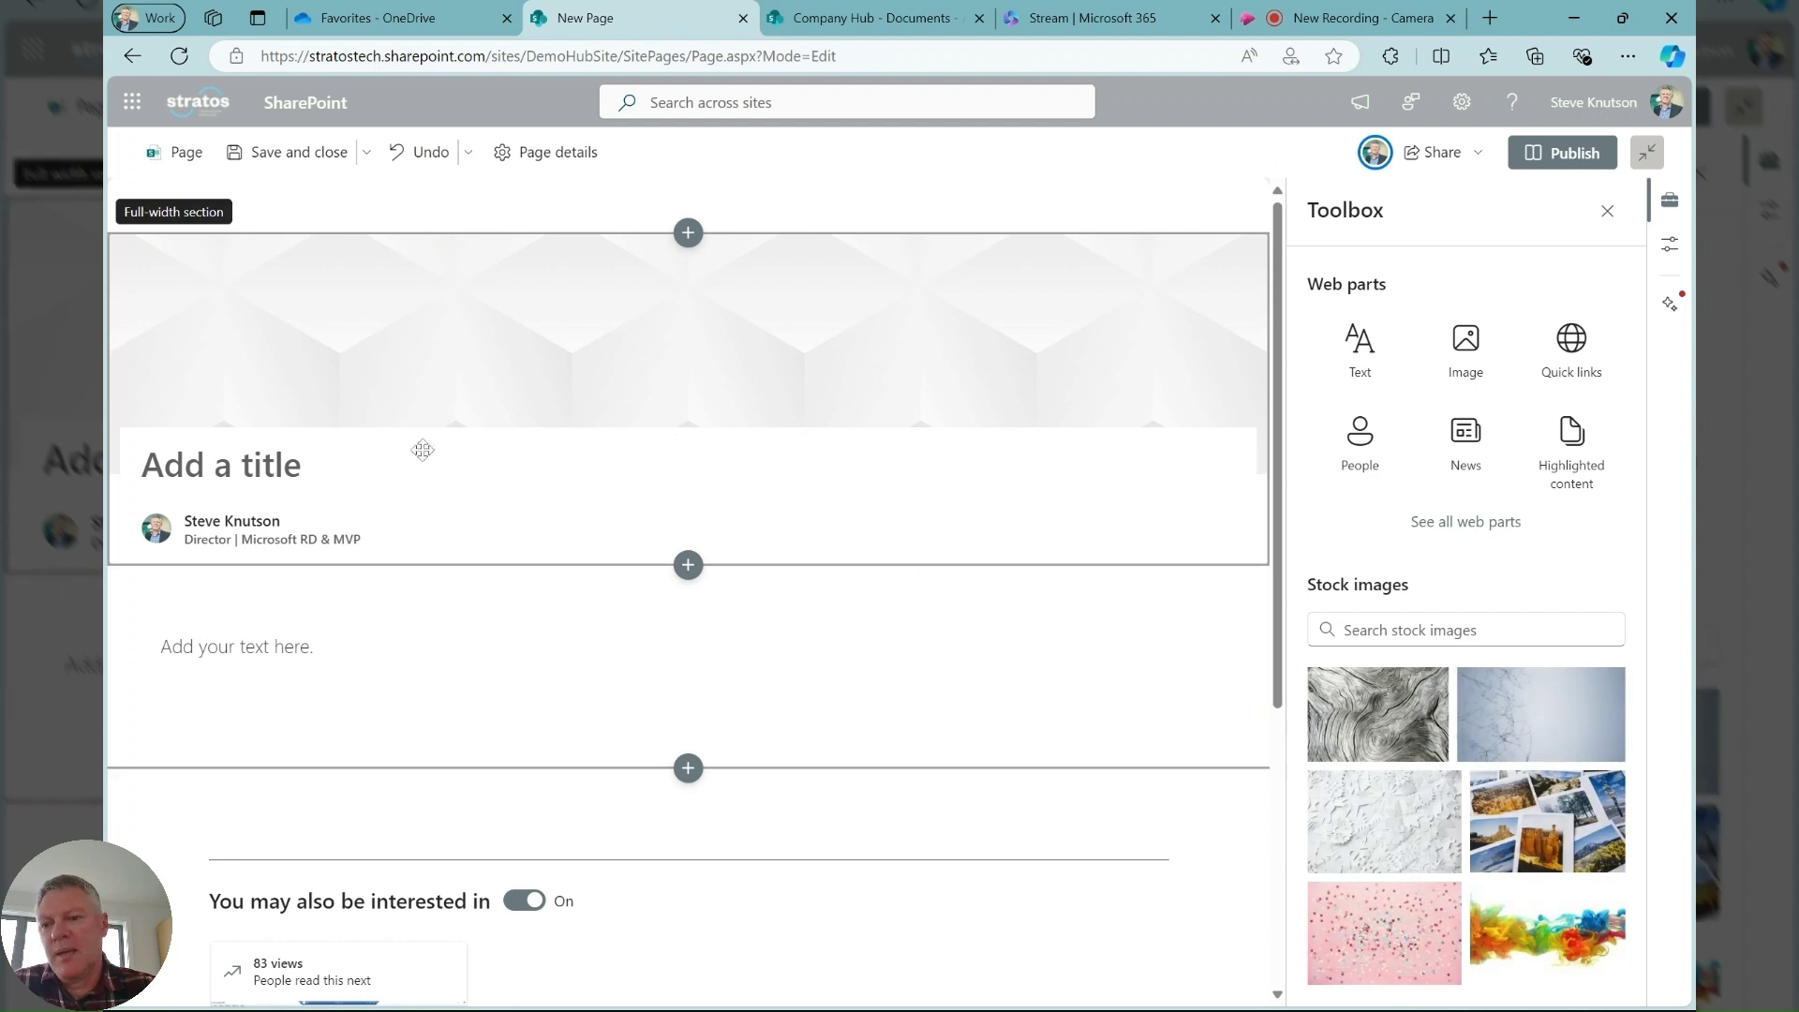
left_click(281, 463)
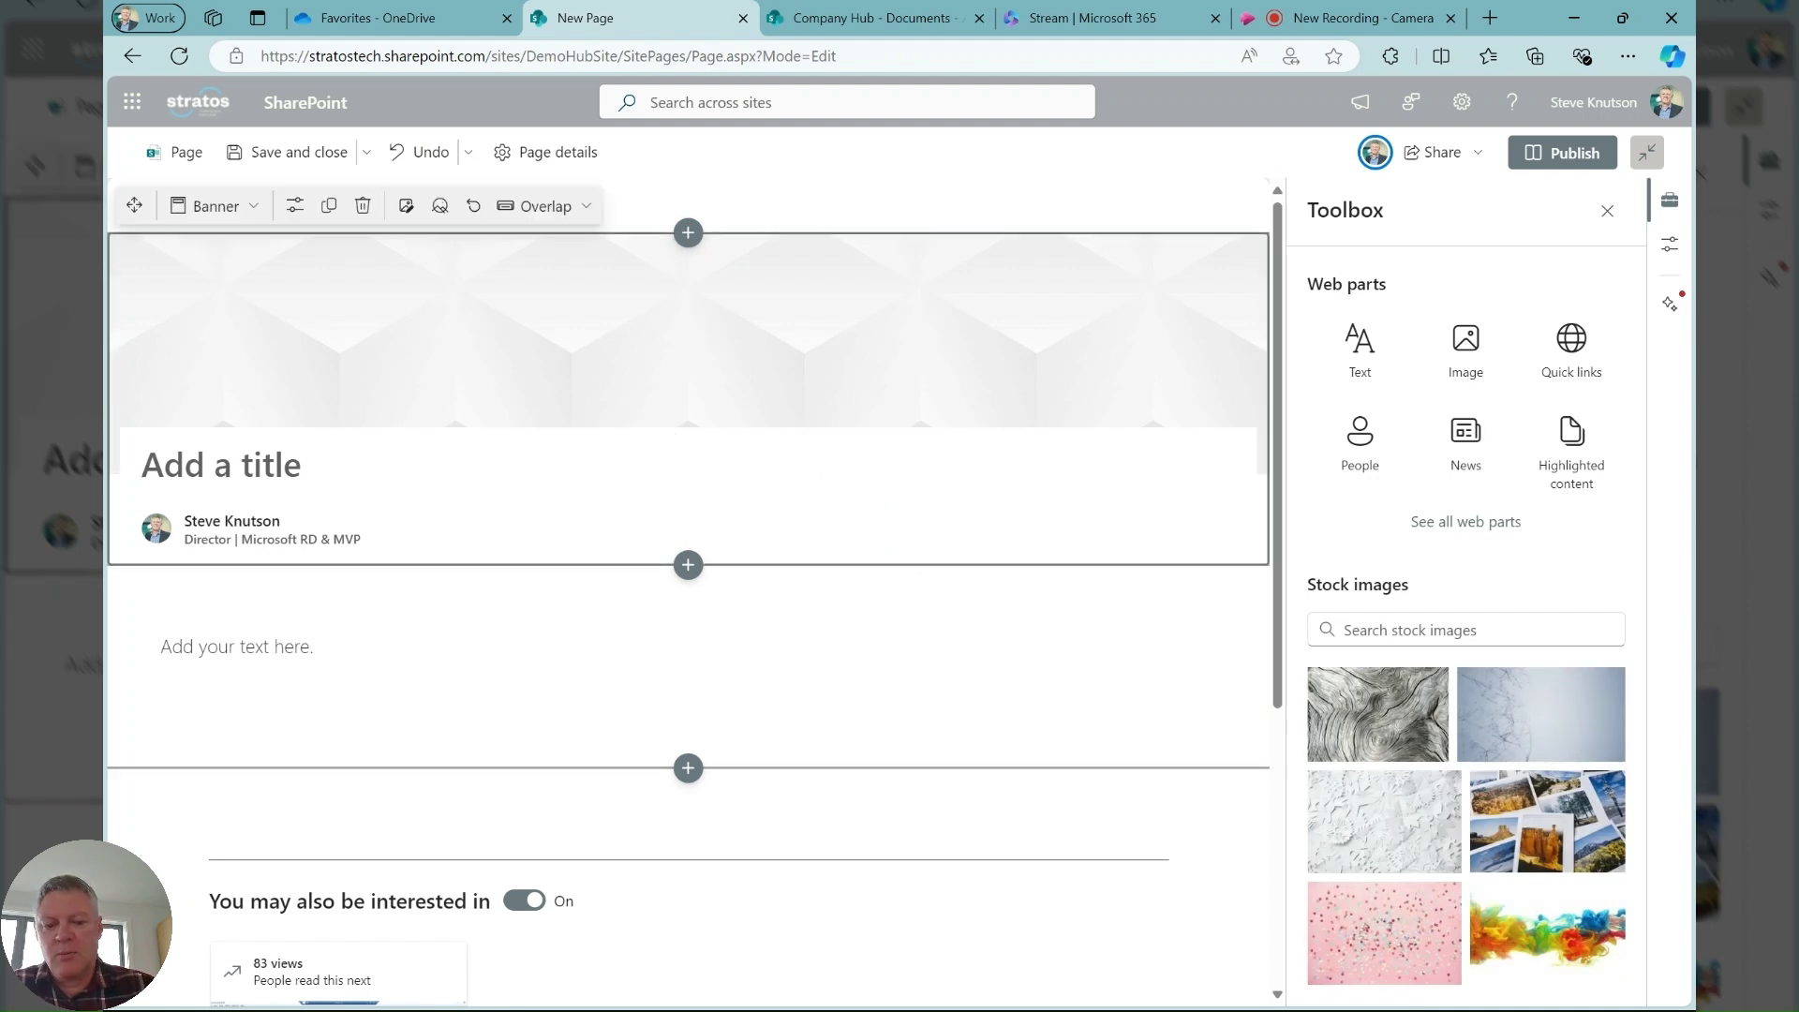
type("Leave FAQs")
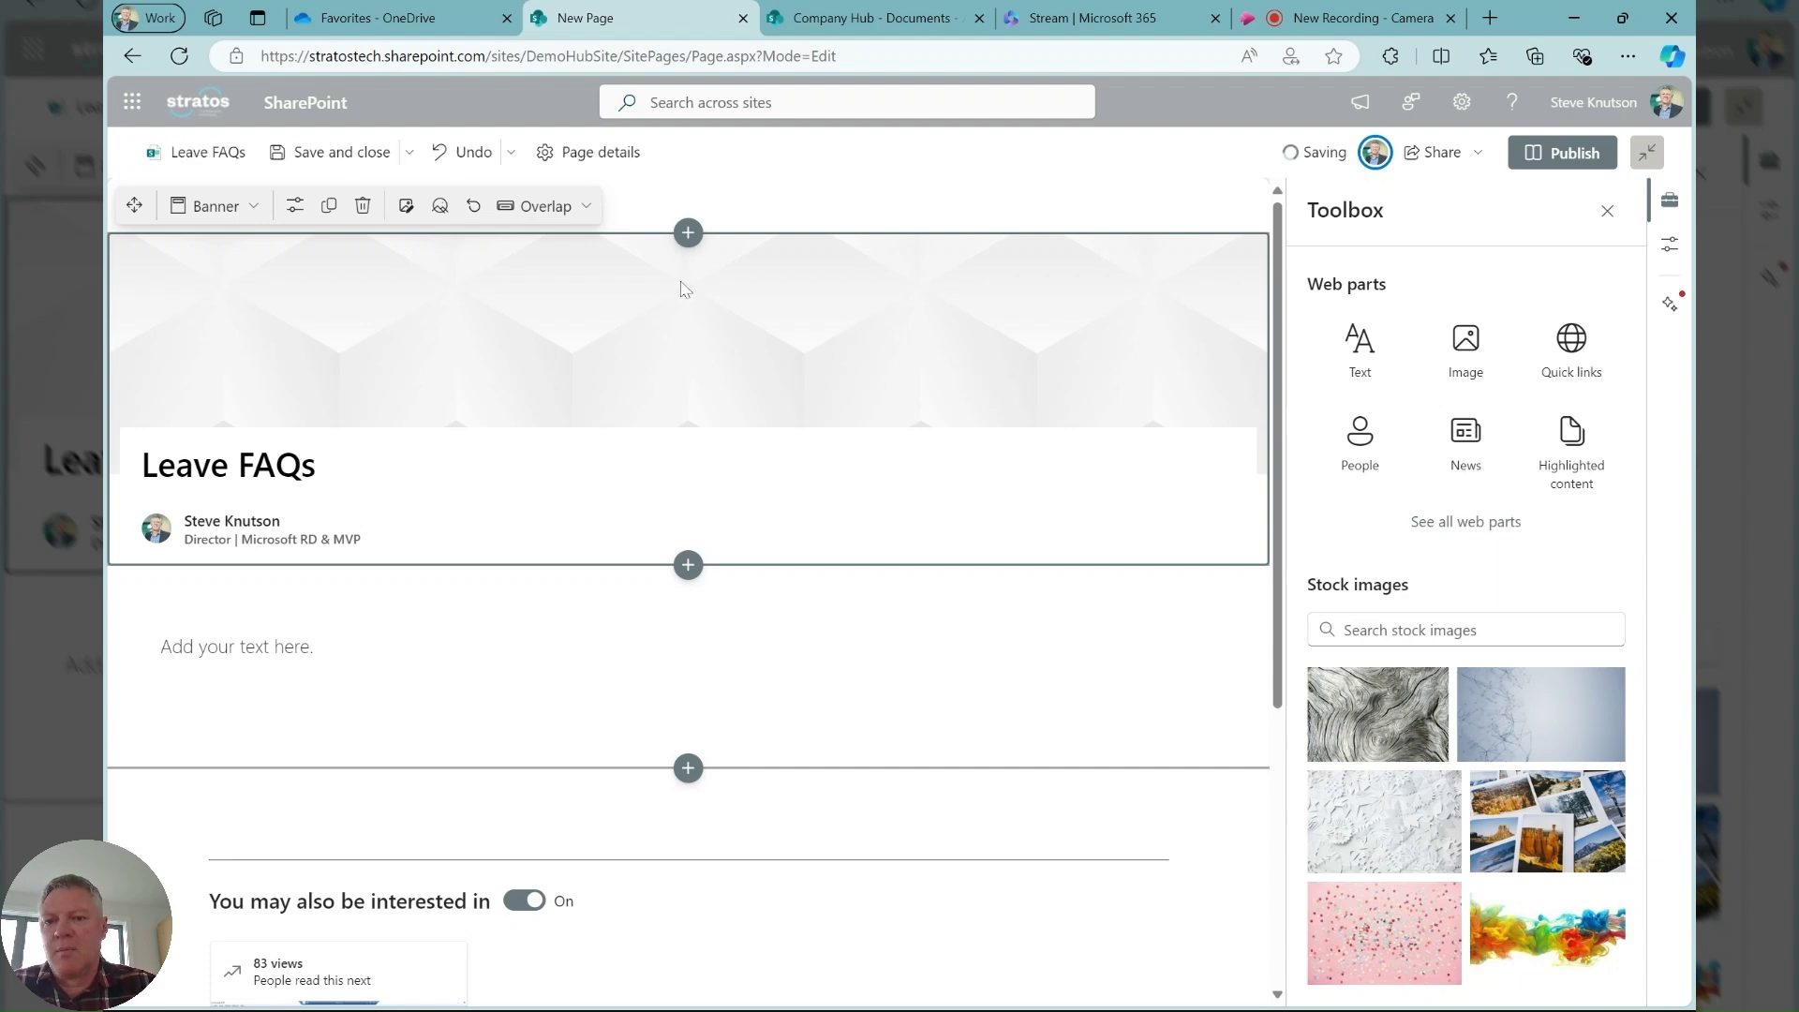
Step: Set the lanterns photo as the banner and paste the Copilot FAQ into the text section
left_click(419, 213)
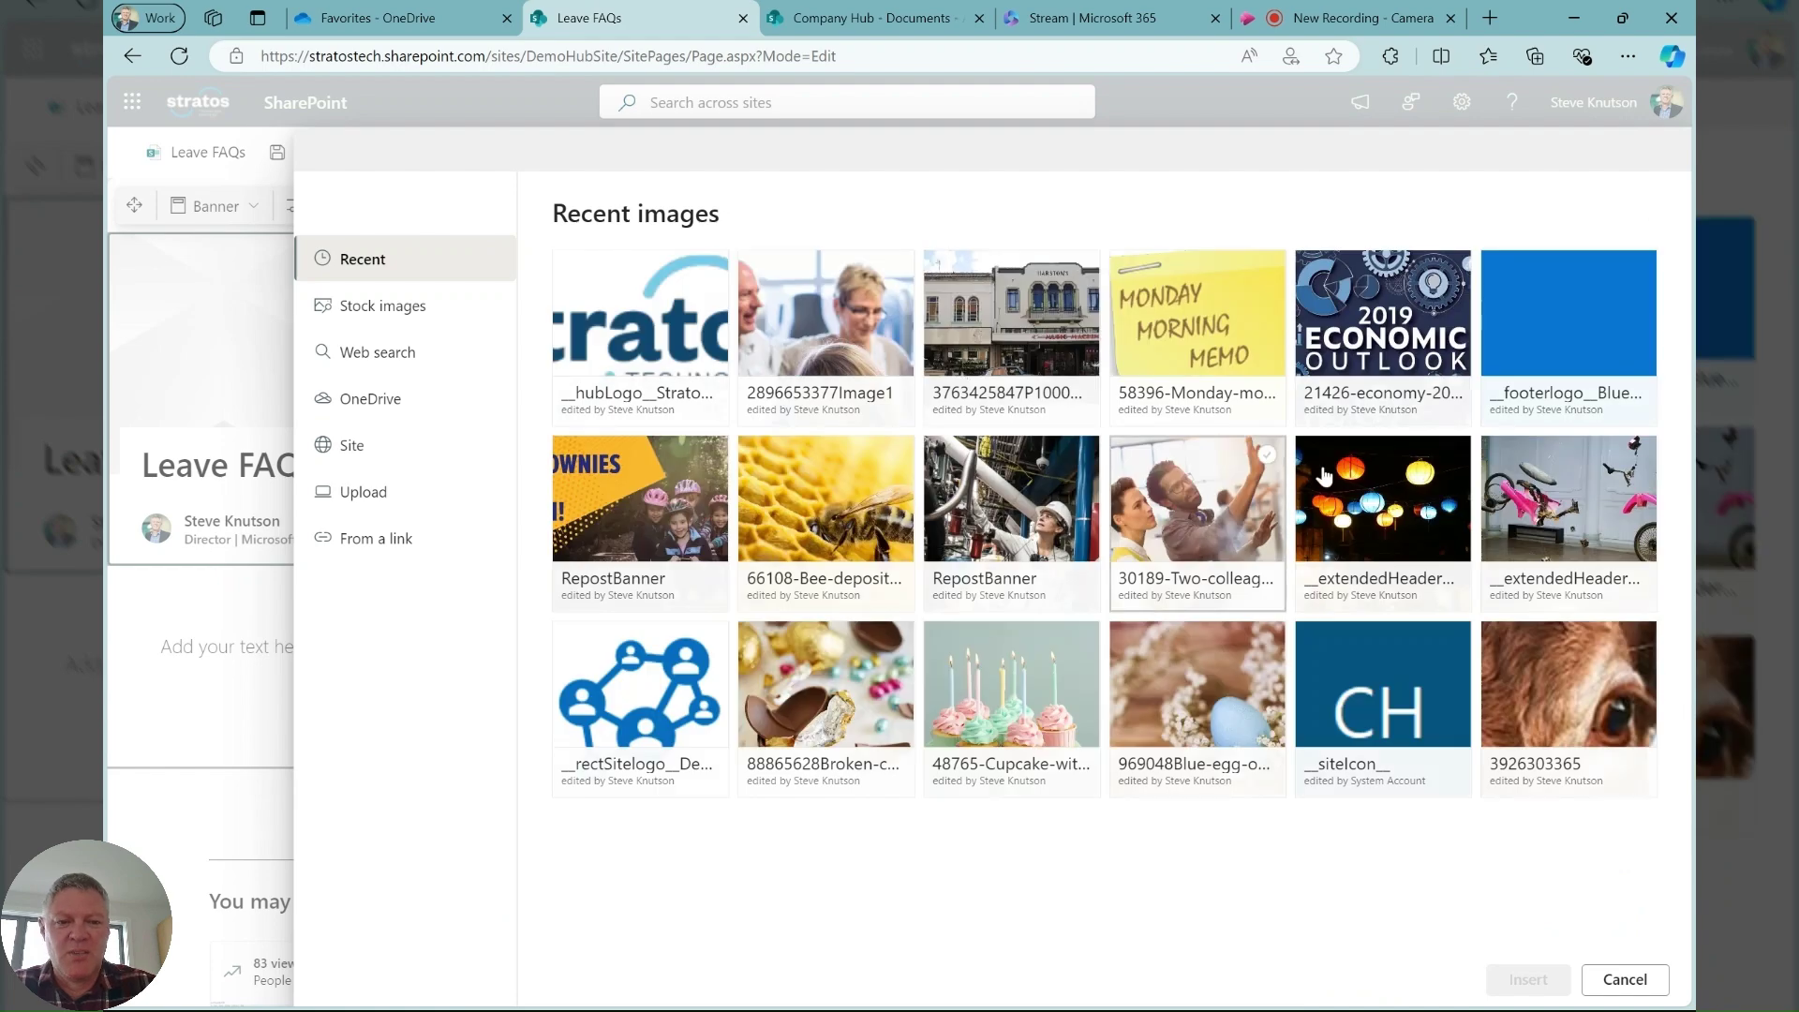
left_click(1383, 506)
left_click(1528, 979)
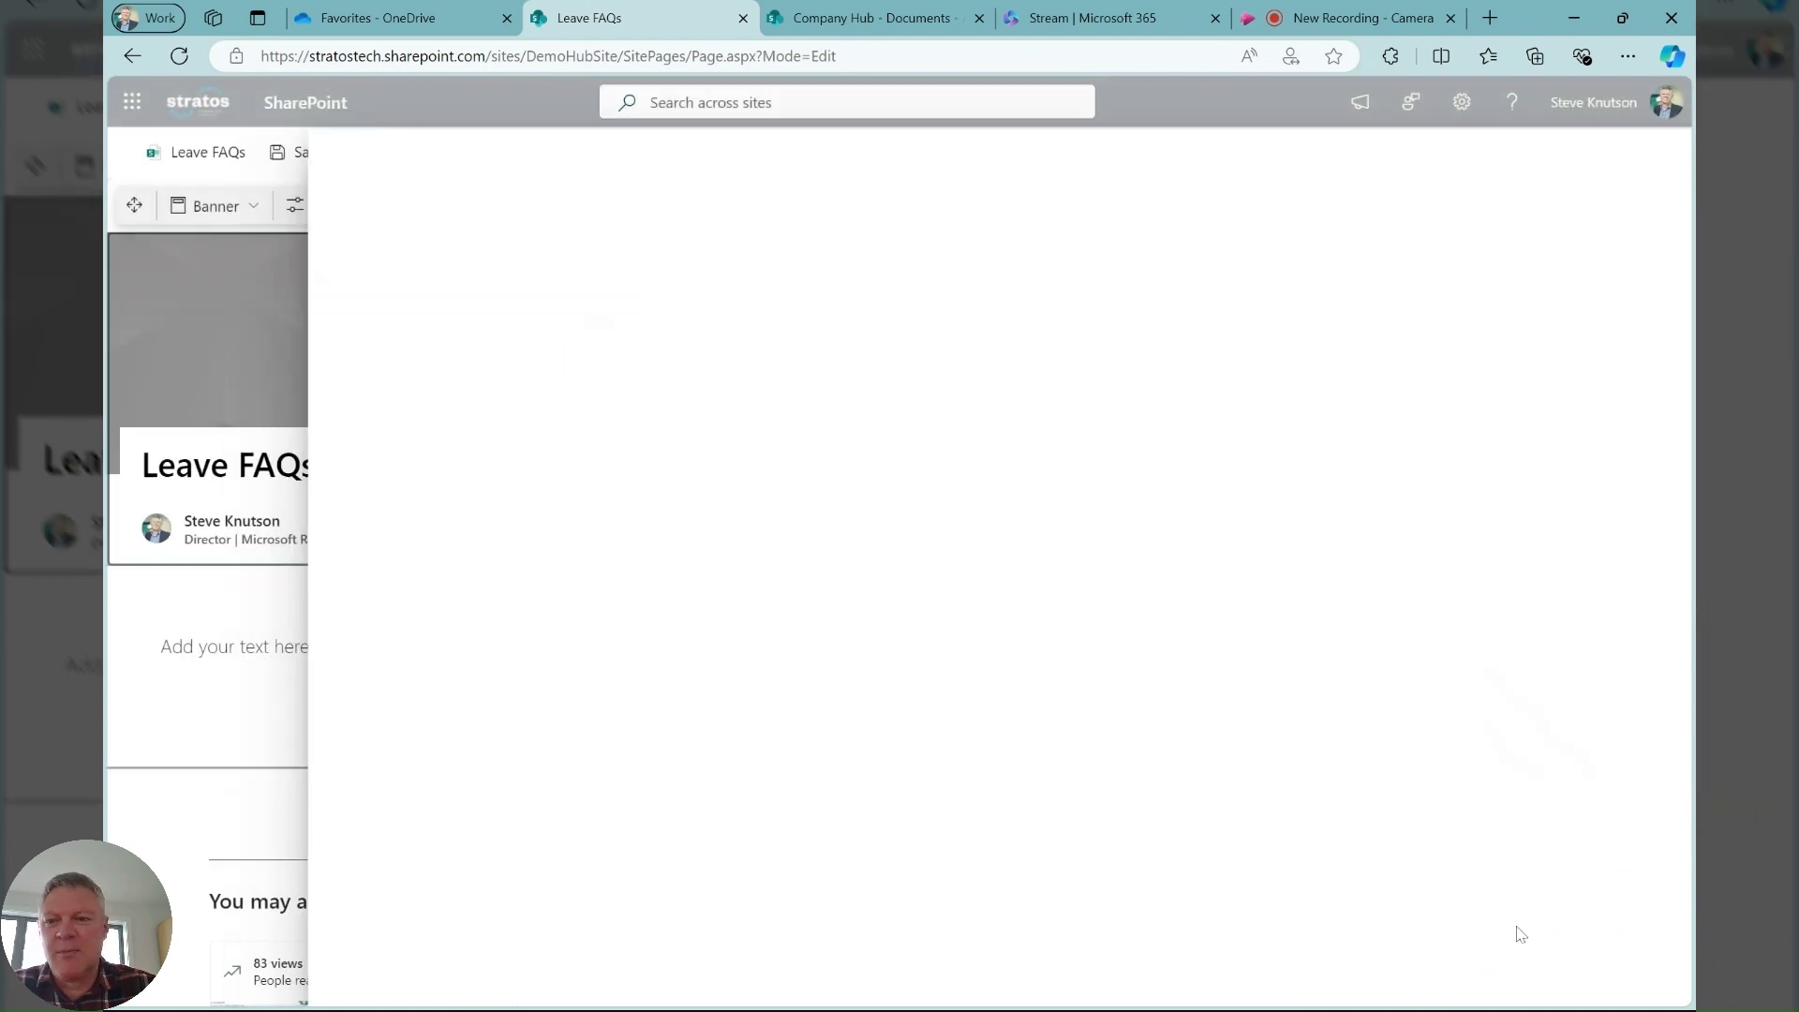
left_click(234, 647)
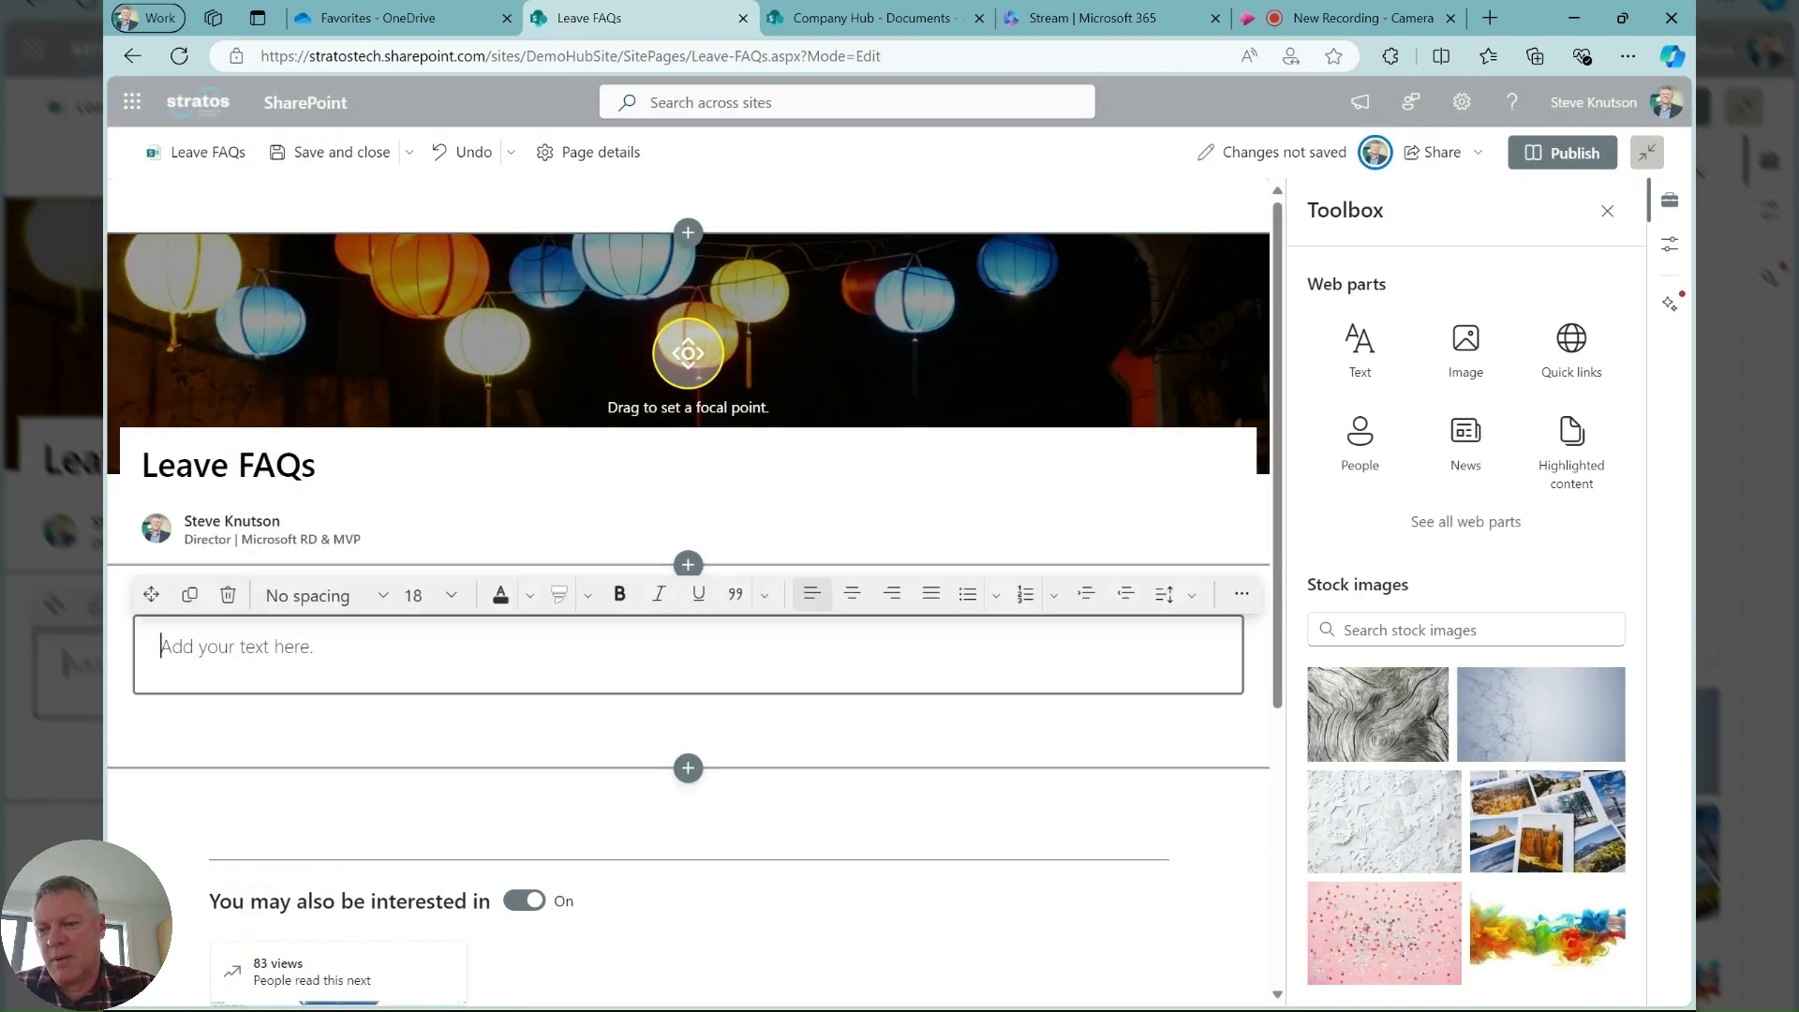
key("ctrl+v")
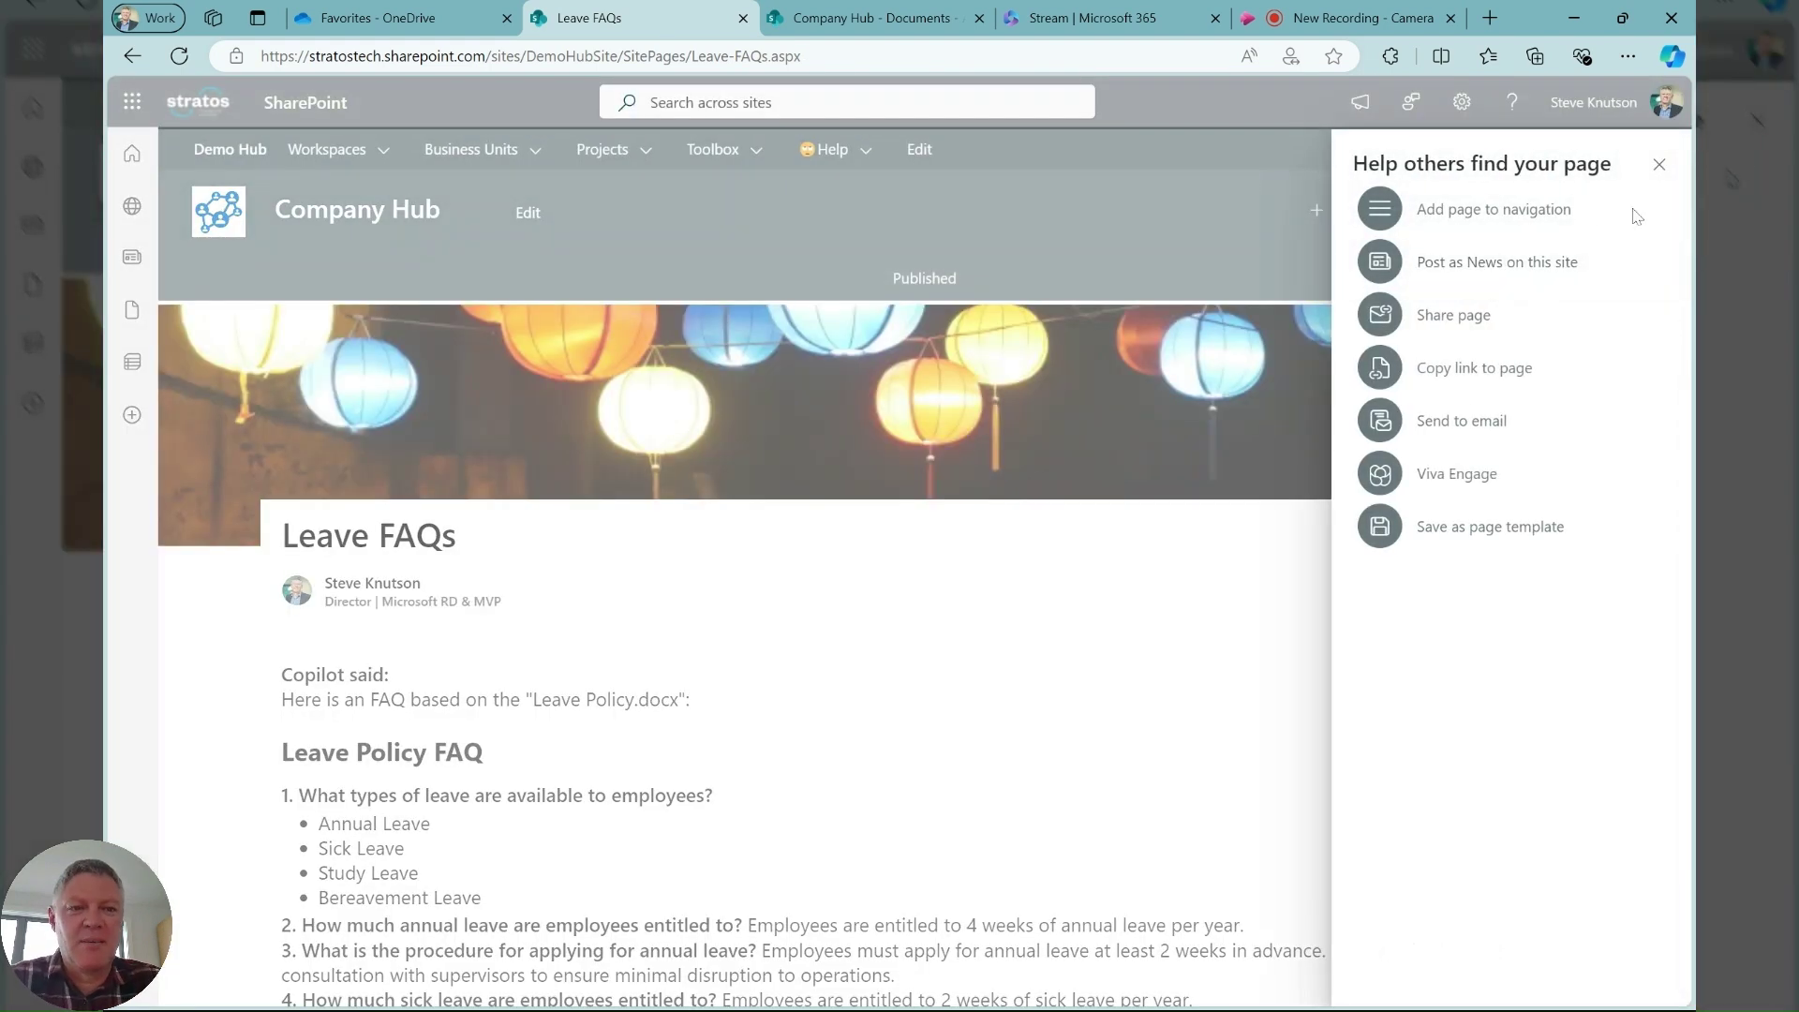
Step: Dismiss the promotion panel, put Leave FAQs back into edit mode, and select the Leave Policy.docx name
left_click(1658, 165)
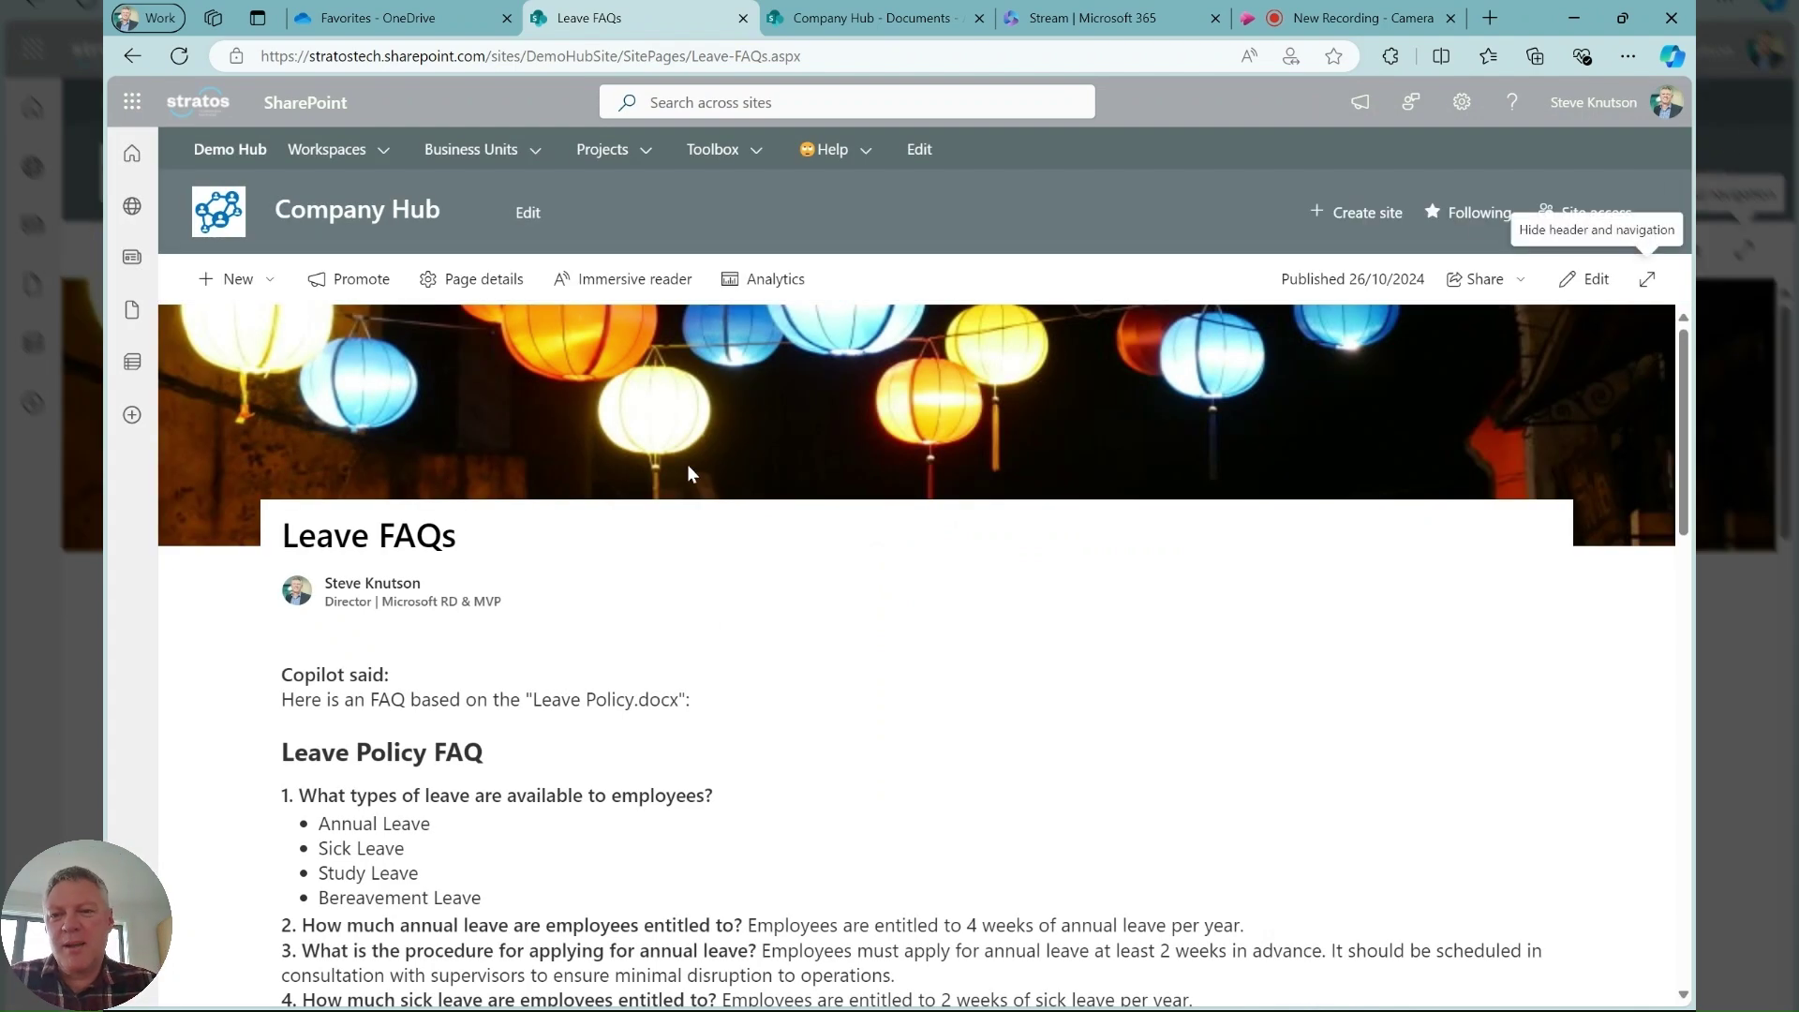
left_click(1585, 279)
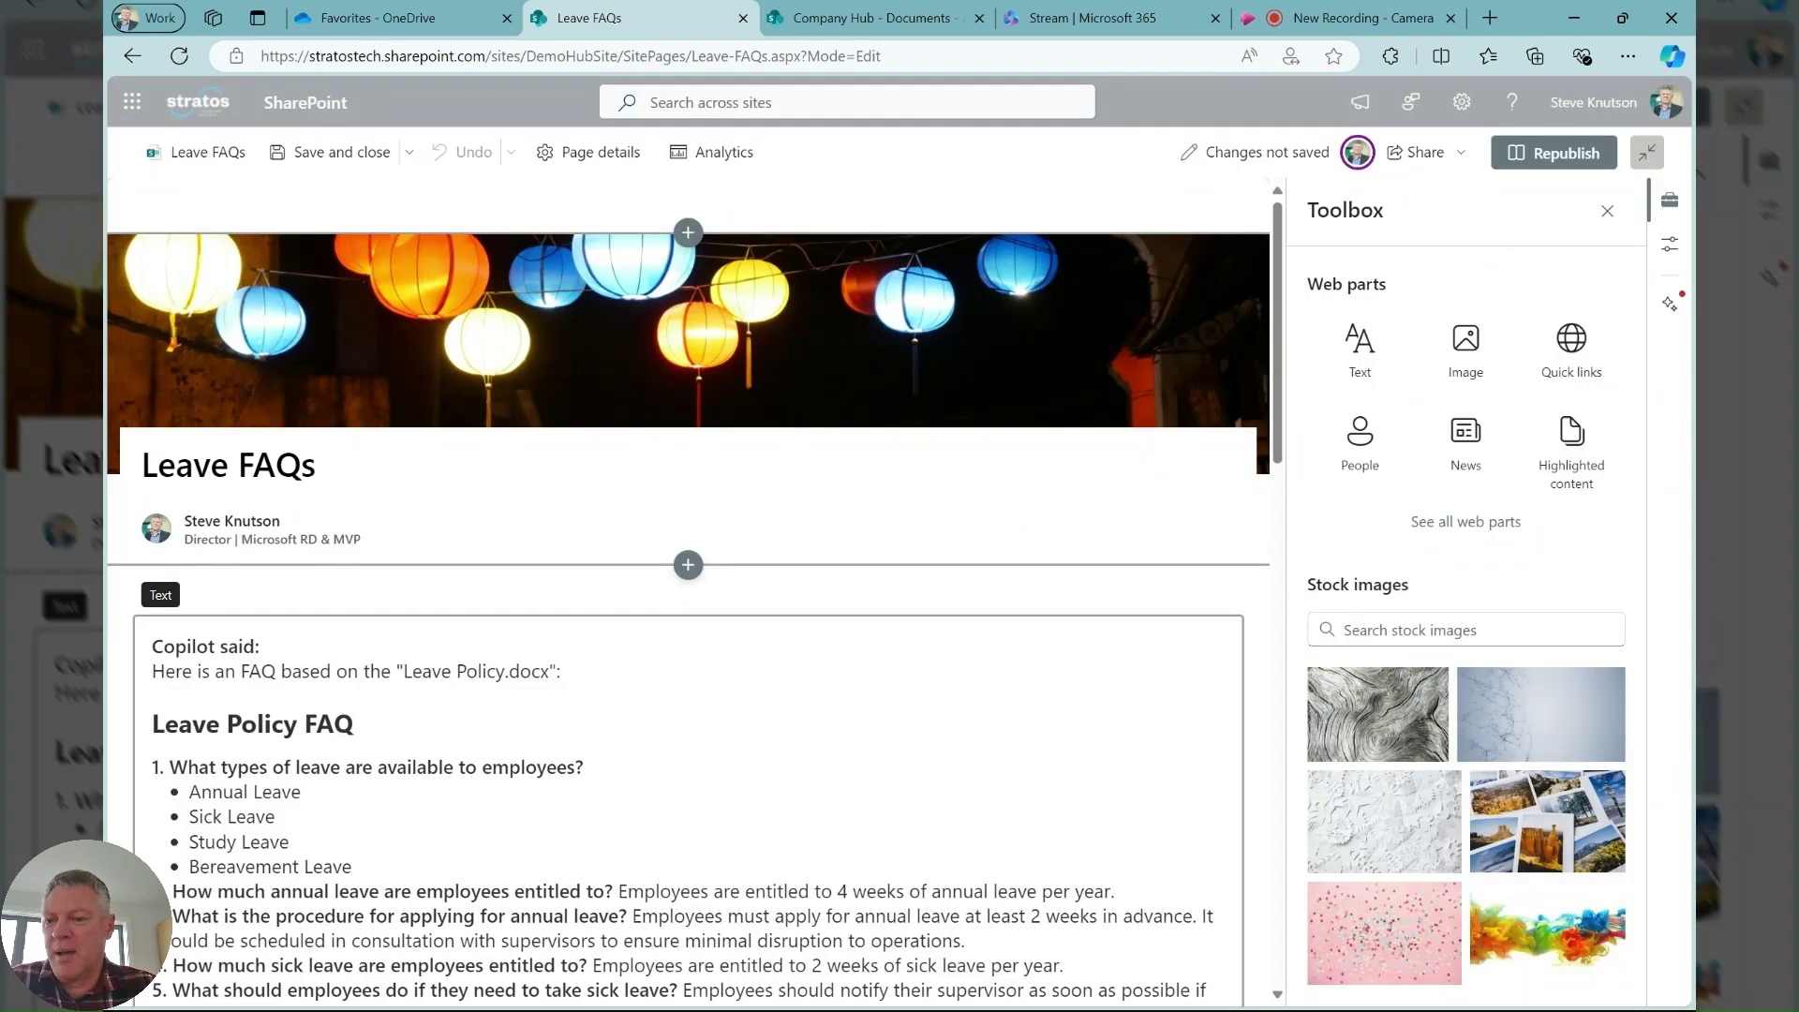
scroll(689, 590, "down", 3)
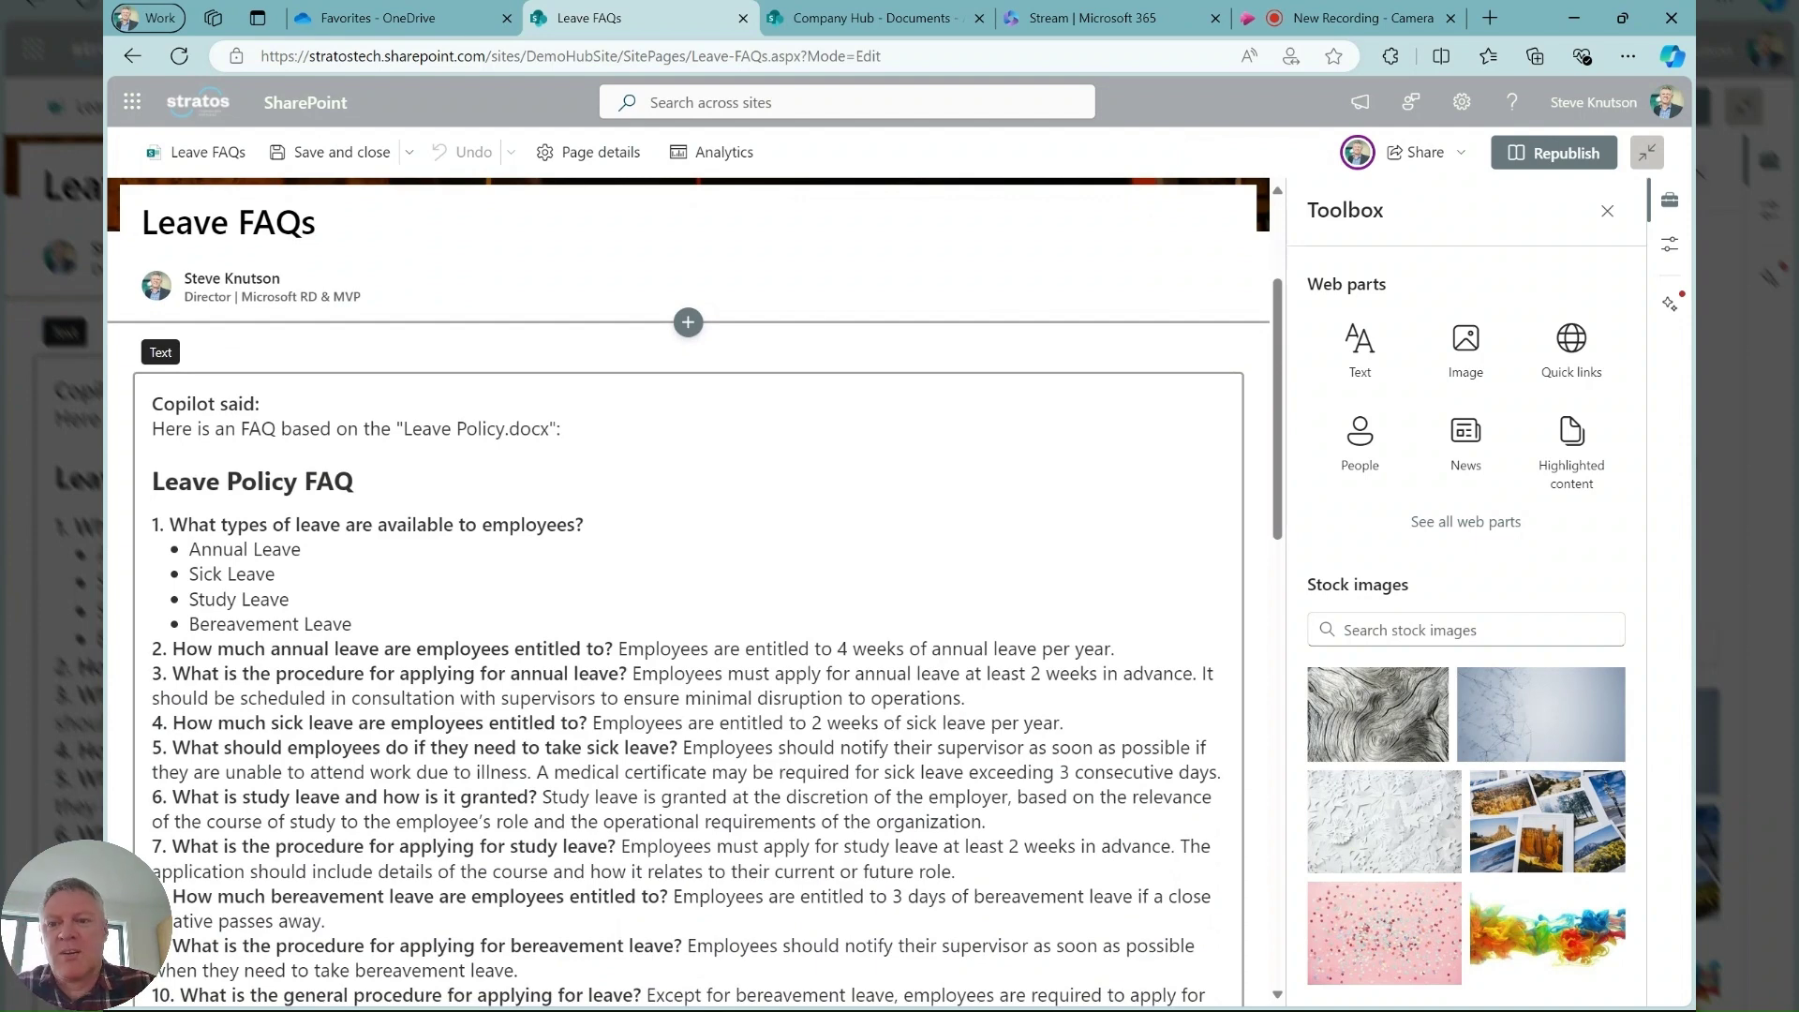
left_click_drag(550, 428, 412, 428)
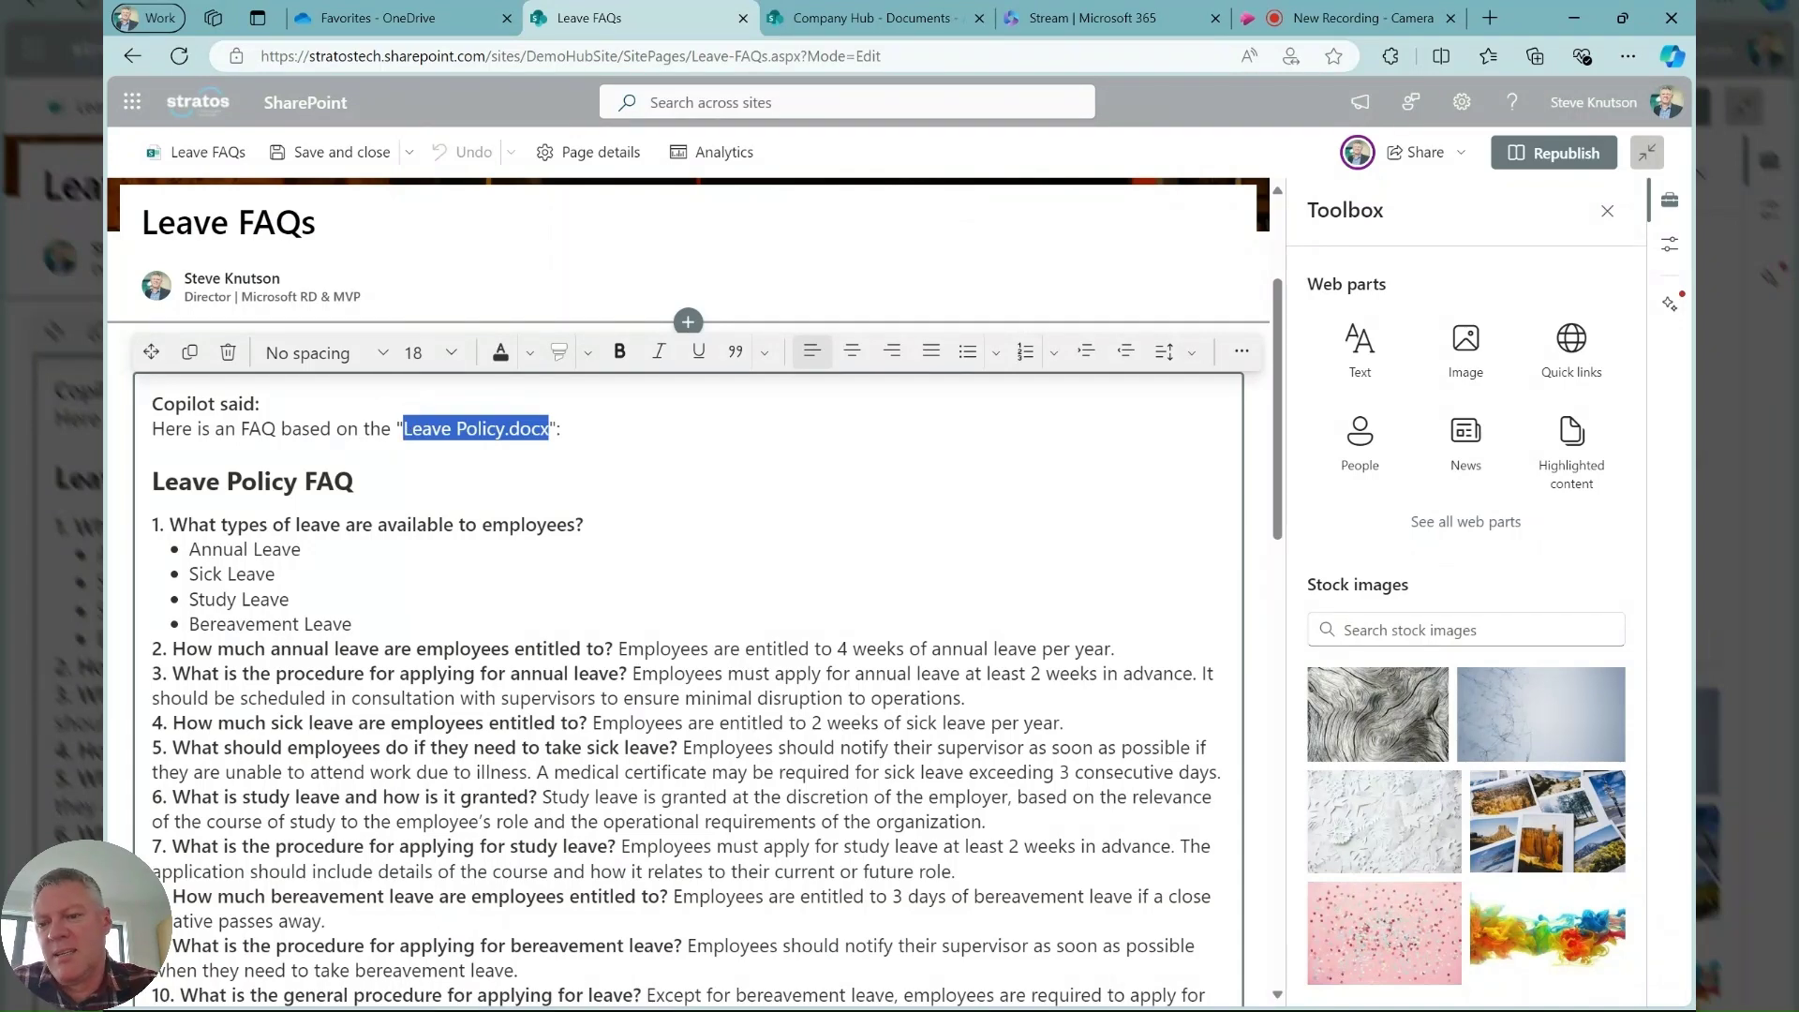
Step: Select the FAQ list from the end of item 15 back up through questions 1 and 2
left_click(301, 549)
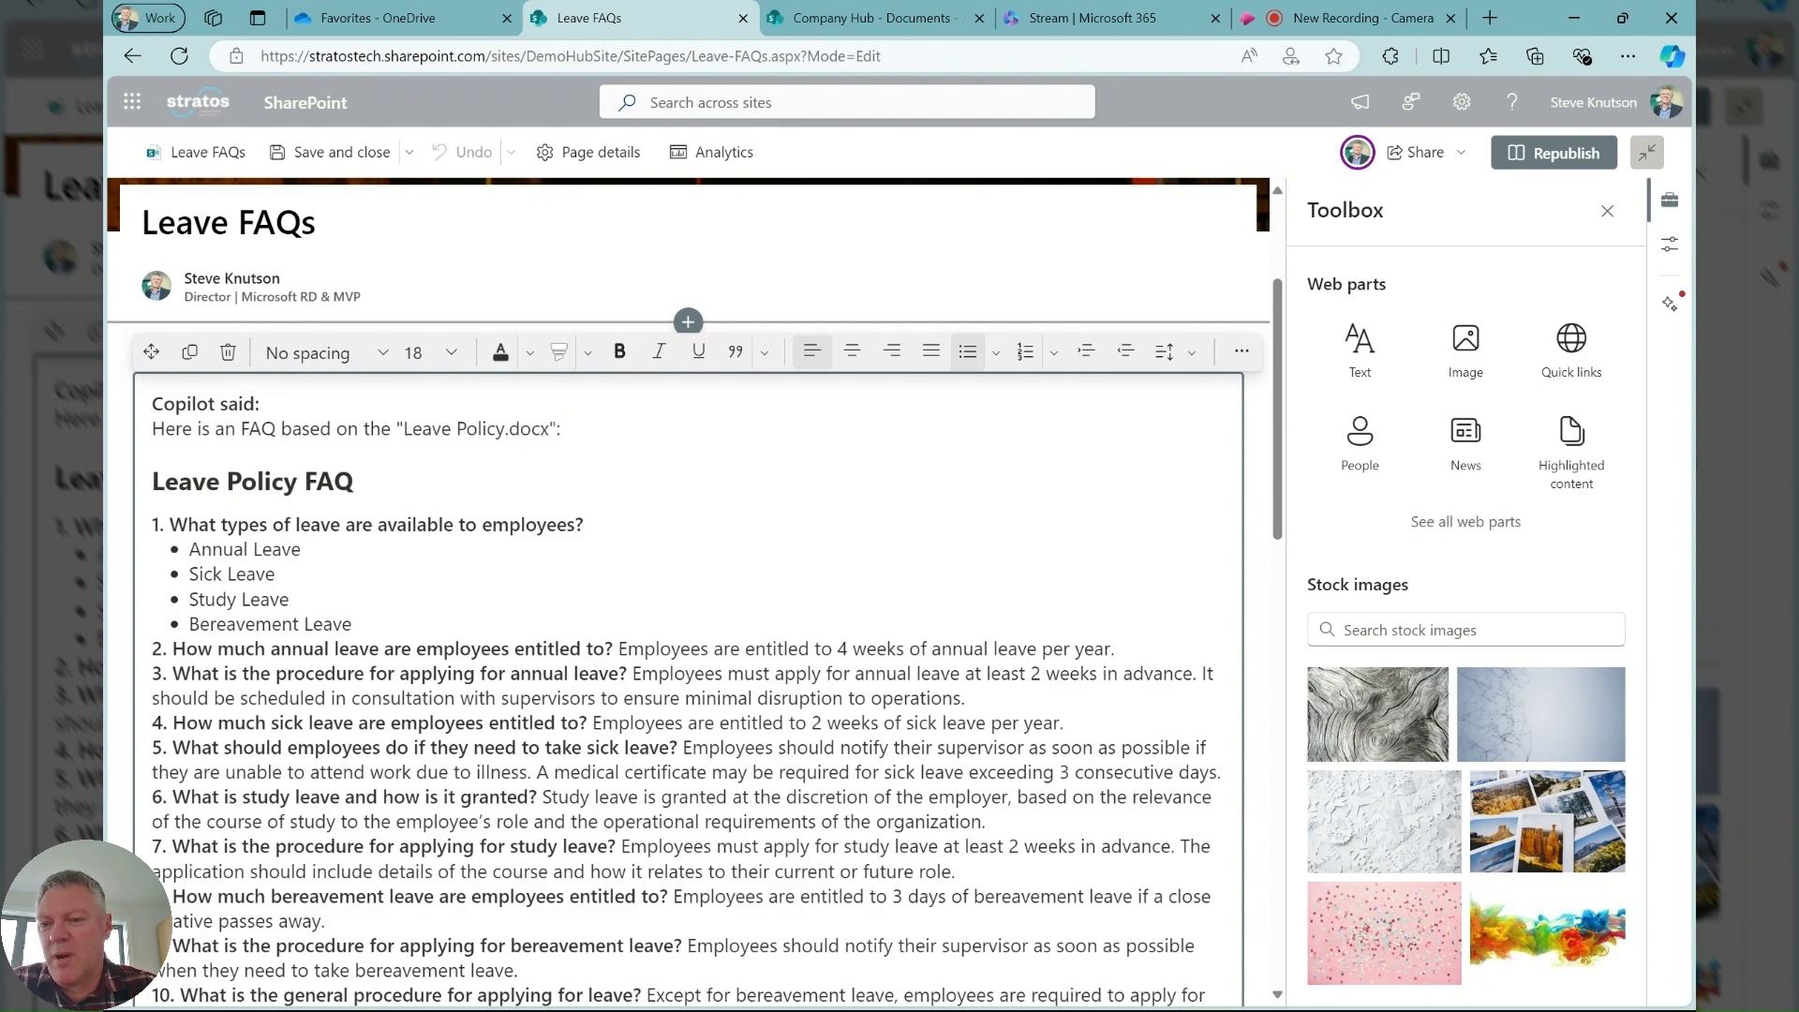
scroll(689, 591, "down", 6)
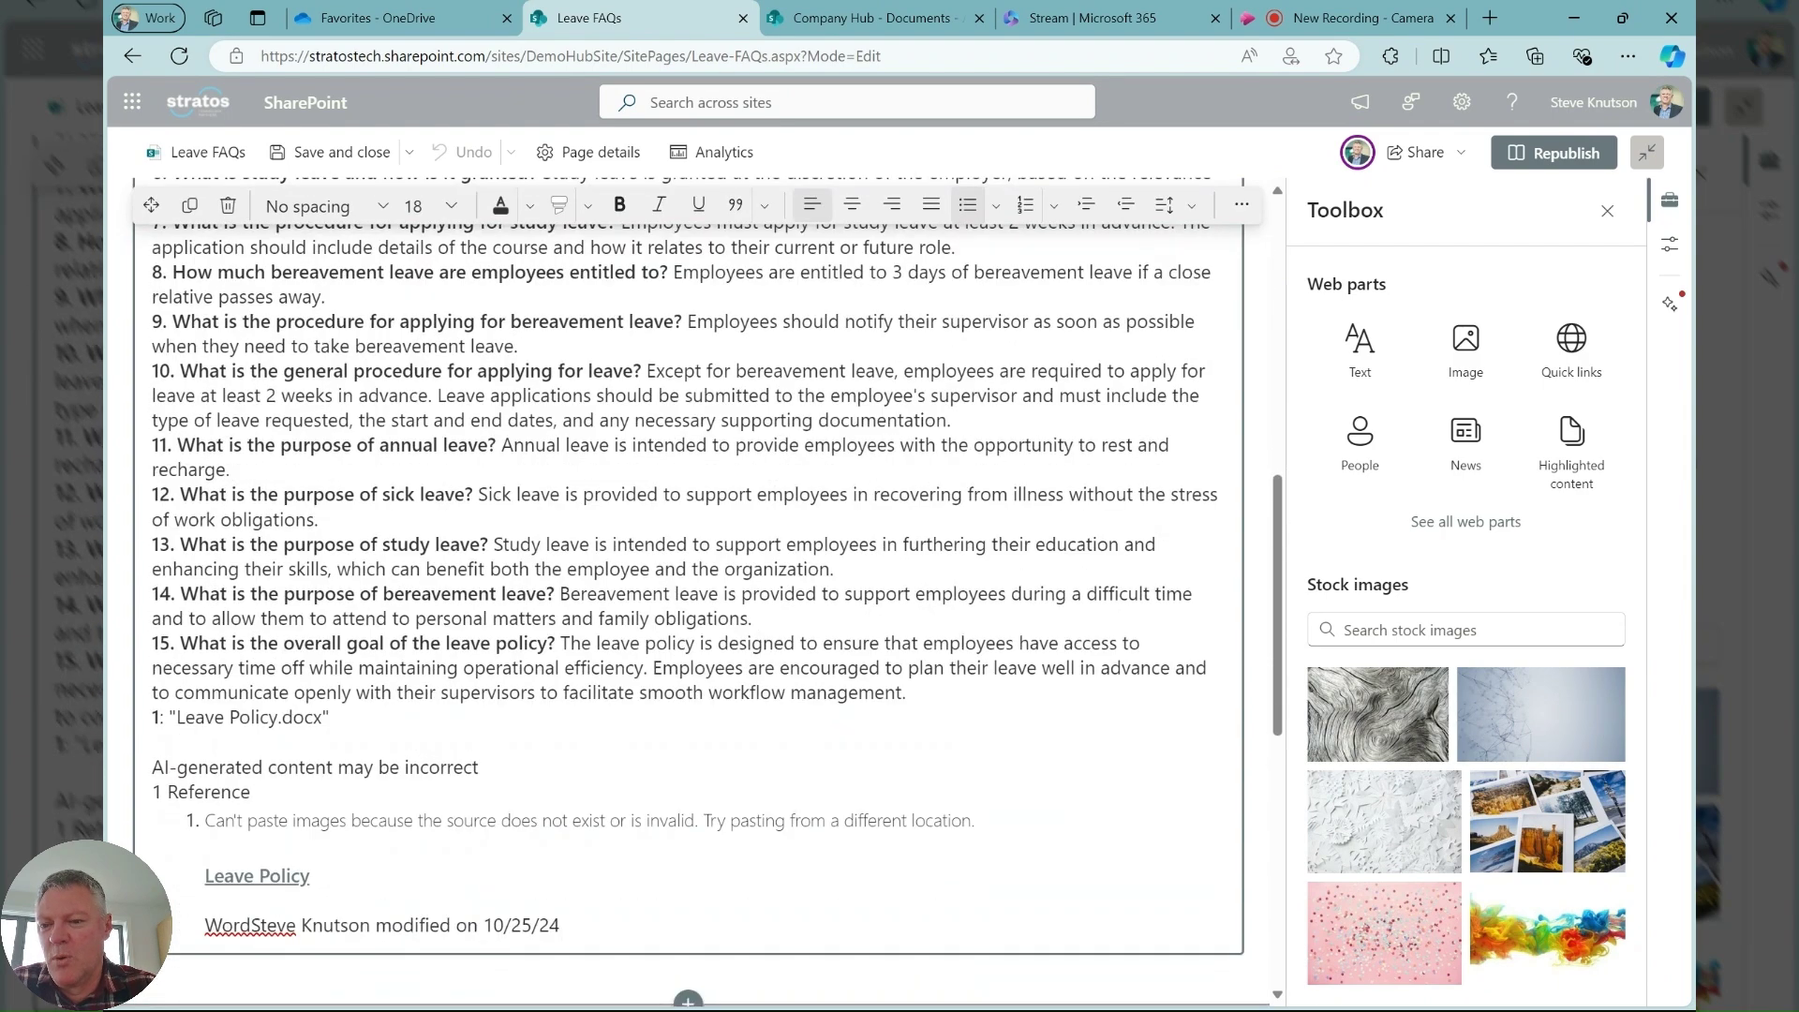
scroll(688, 469, "down", 2)
left_click_drag(560, 741, 141, 582)
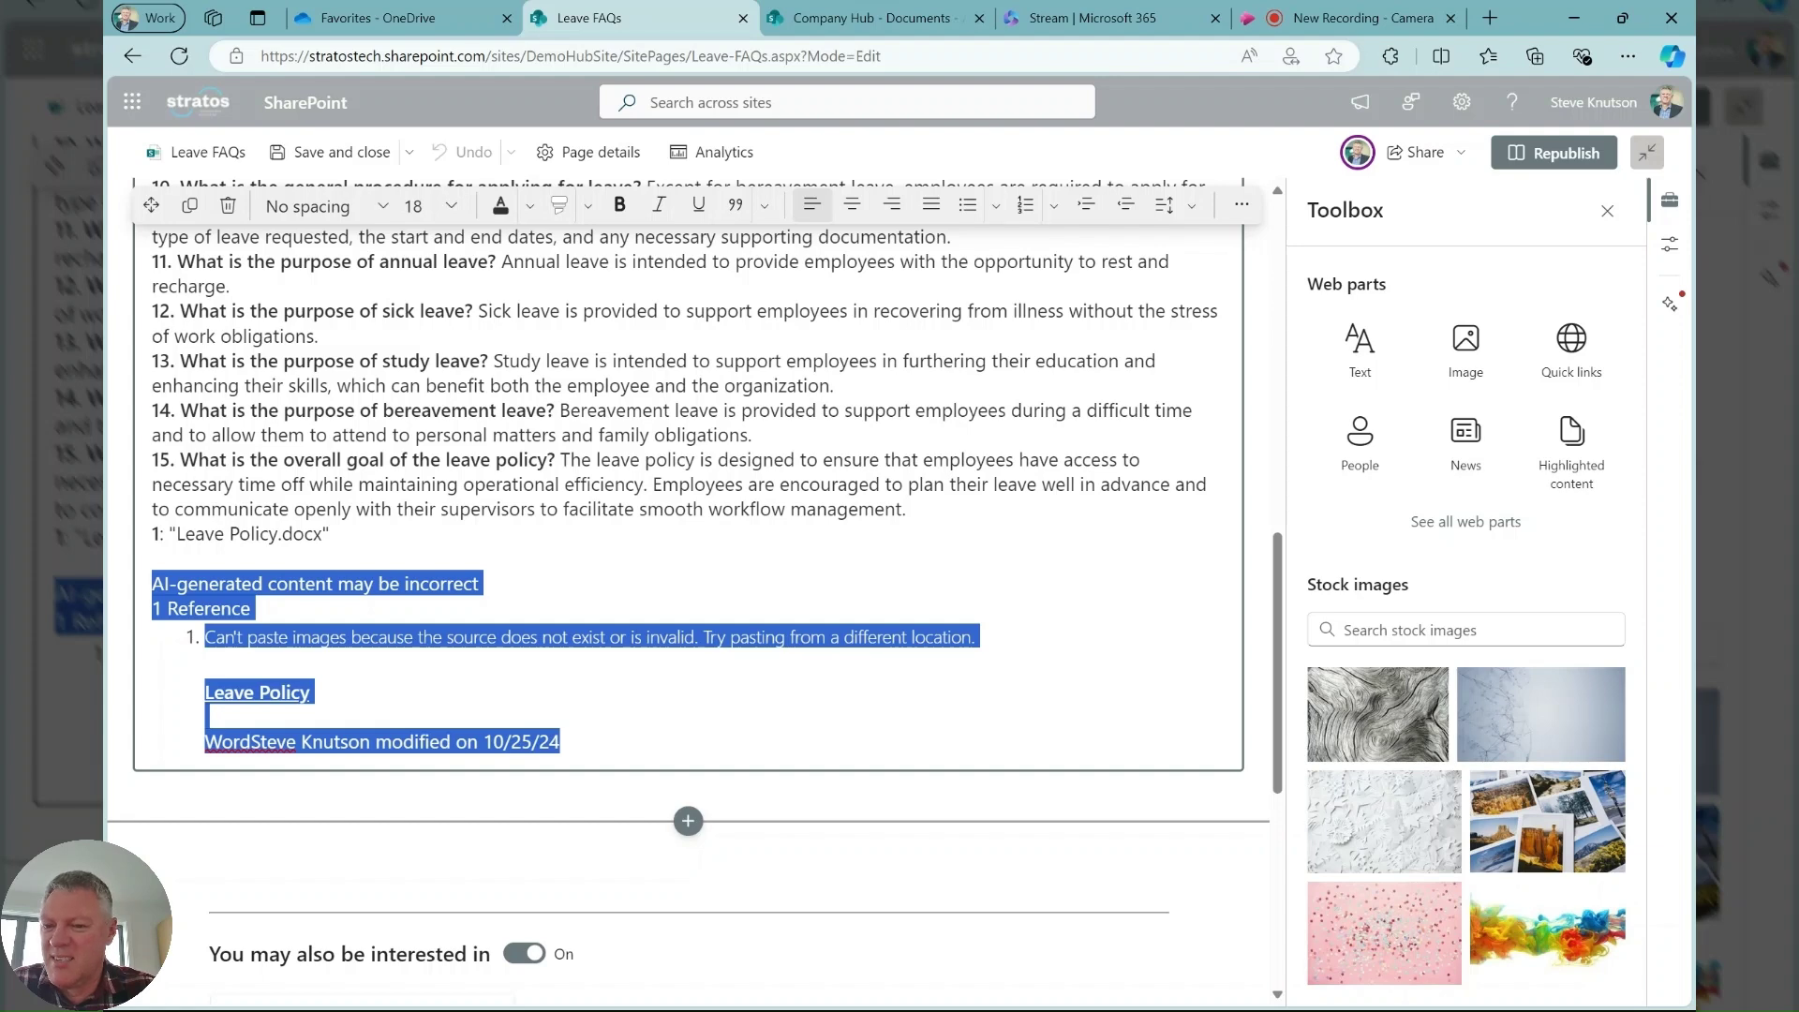
left_click(590, 637)
scroll(689, 525, "up", 1)
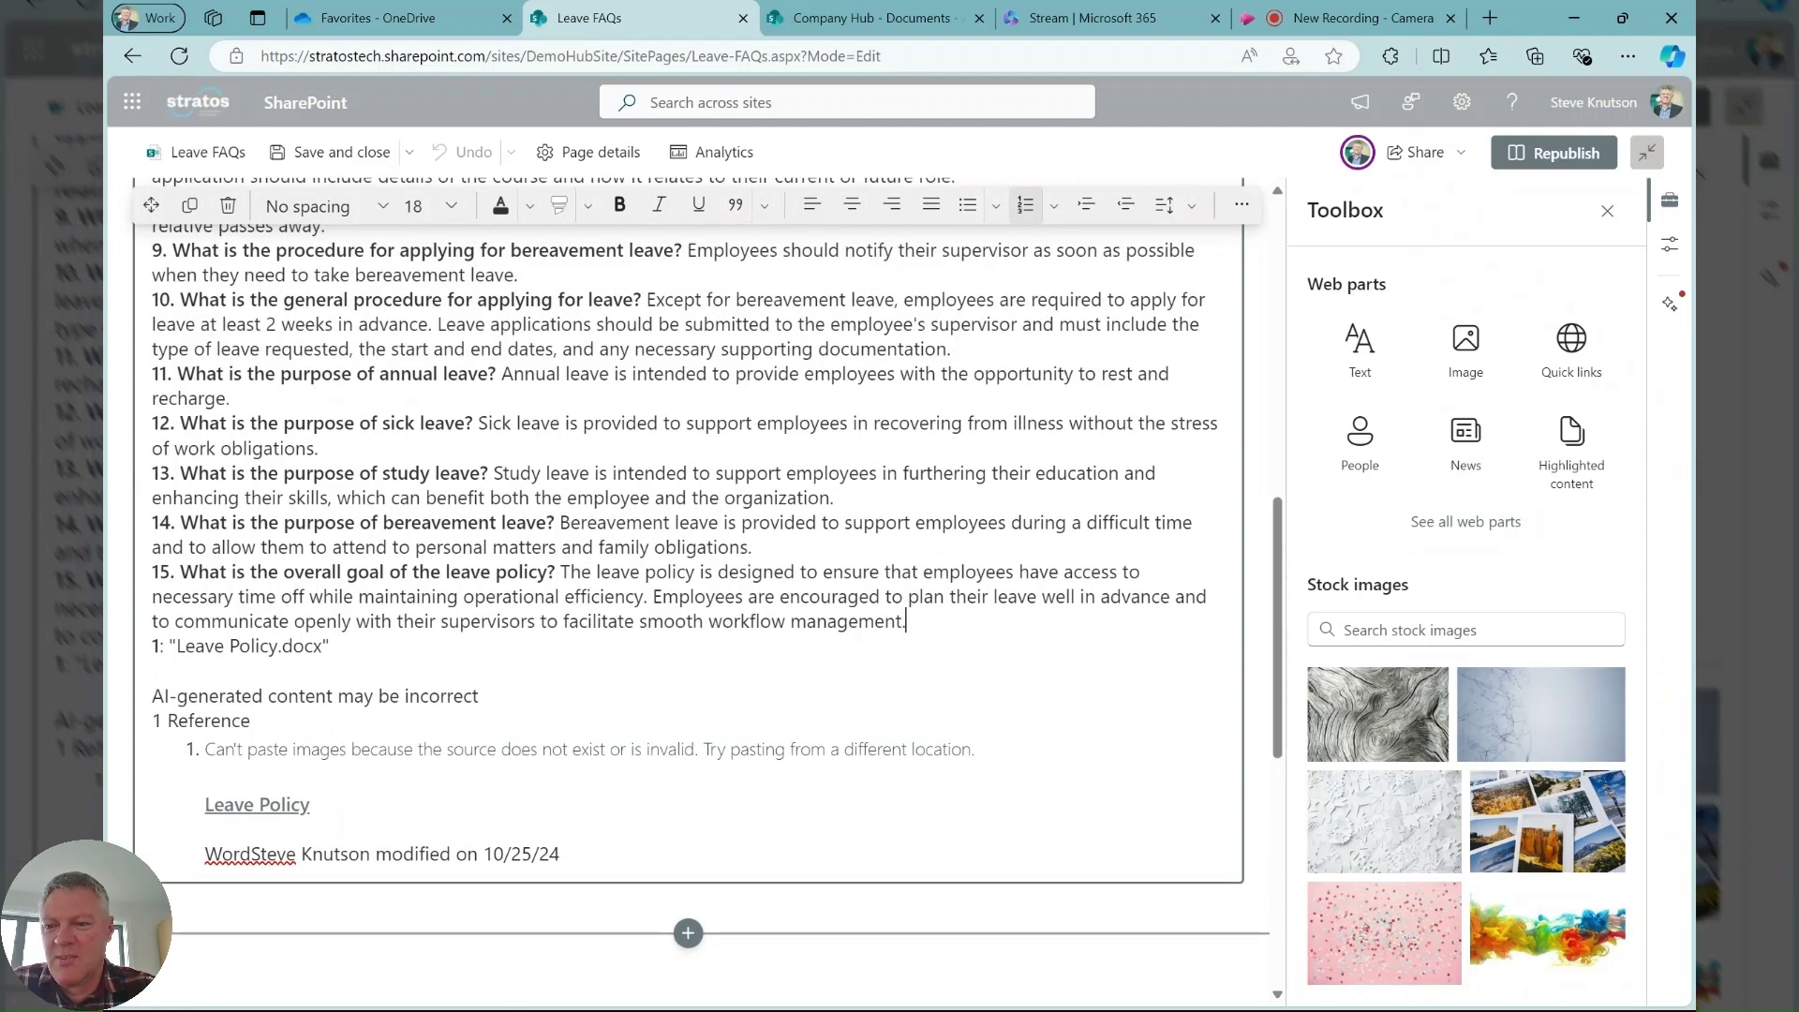
key("ctrl+shift+Up")
key("ctrl+shift+Up")
key("ctrl+shift+Up")
key("ctrl+shift+Up")
key("ctrl+shift+Up")
key("ctrl+shift+Up")
key("ctrl+shift+Up")
key("ctrl+shift+Up")
key("ctrl+shift+Up")
key("ctrl+shift+Up")
key("ctrl+shift+Up")
key("ctrl+shift+Up")
key("ctrl+shift+Up")
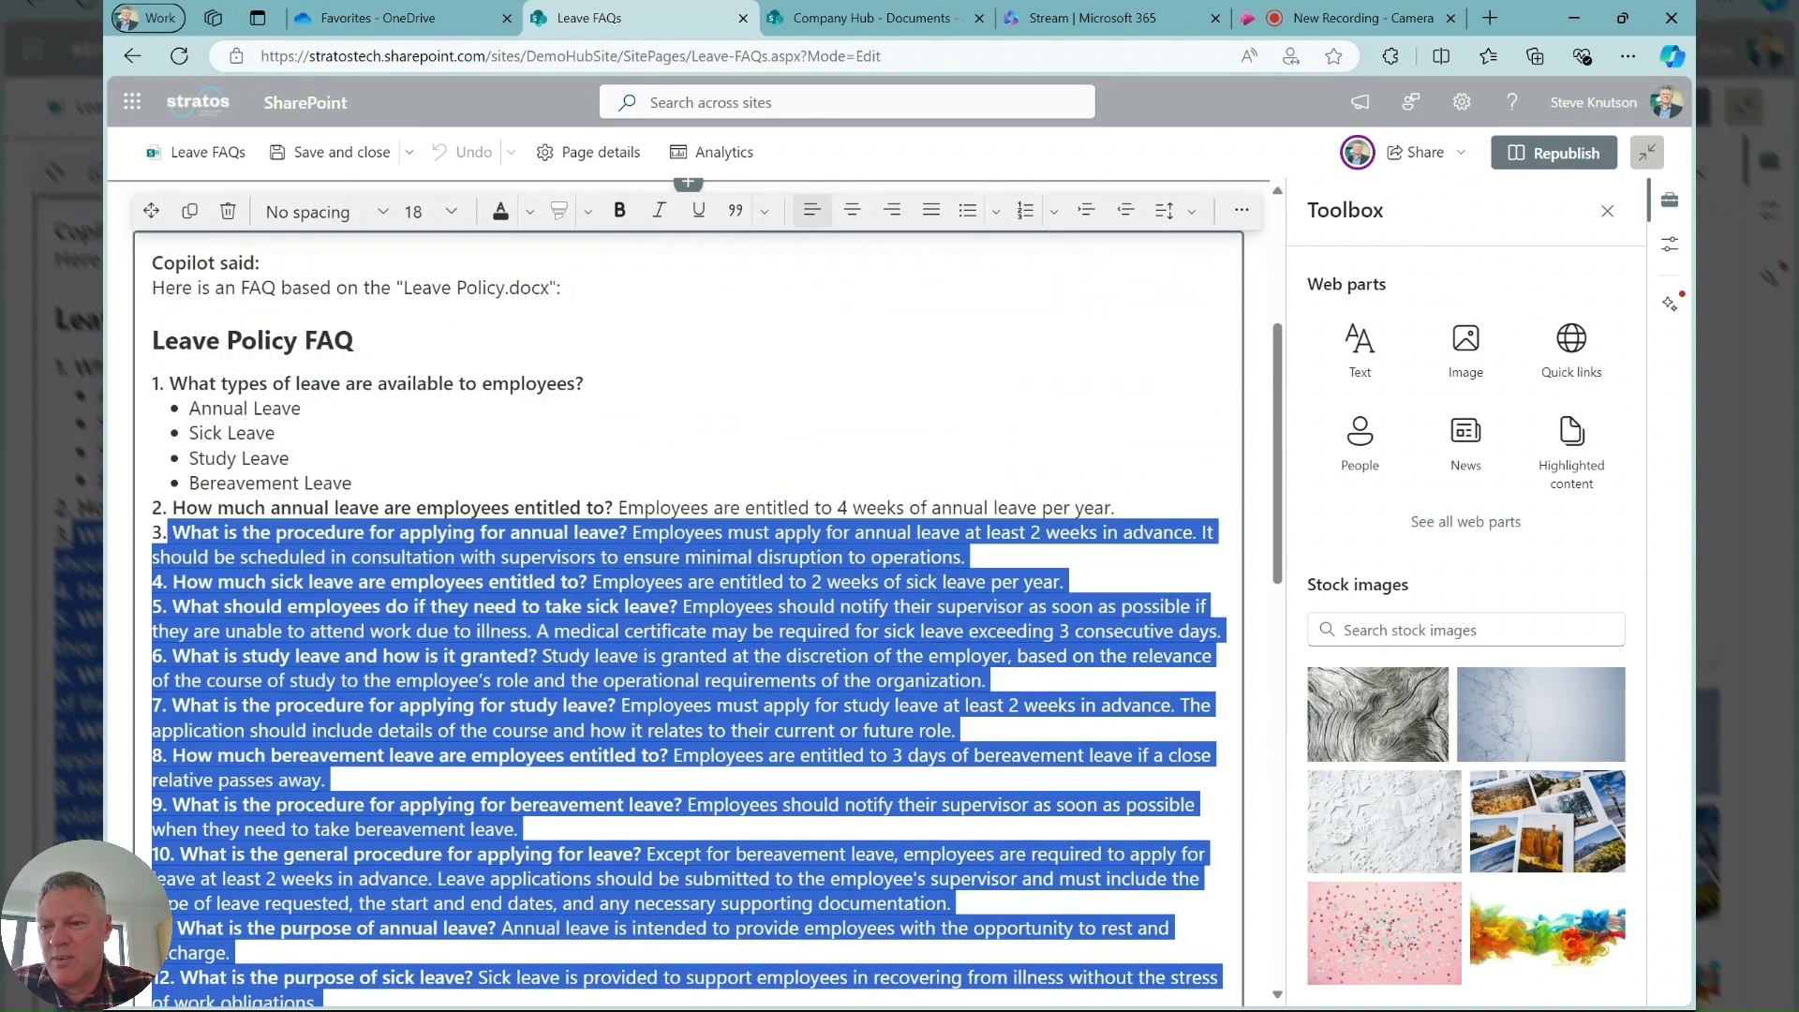
key("ctrl+shift+Up")
key("ctrl+shift+Up")
key("ctrl+shift+Up")
key("ctrl+shift+Up")
key("ctrl+shift+Up")
key("ctrl+shift+Up")
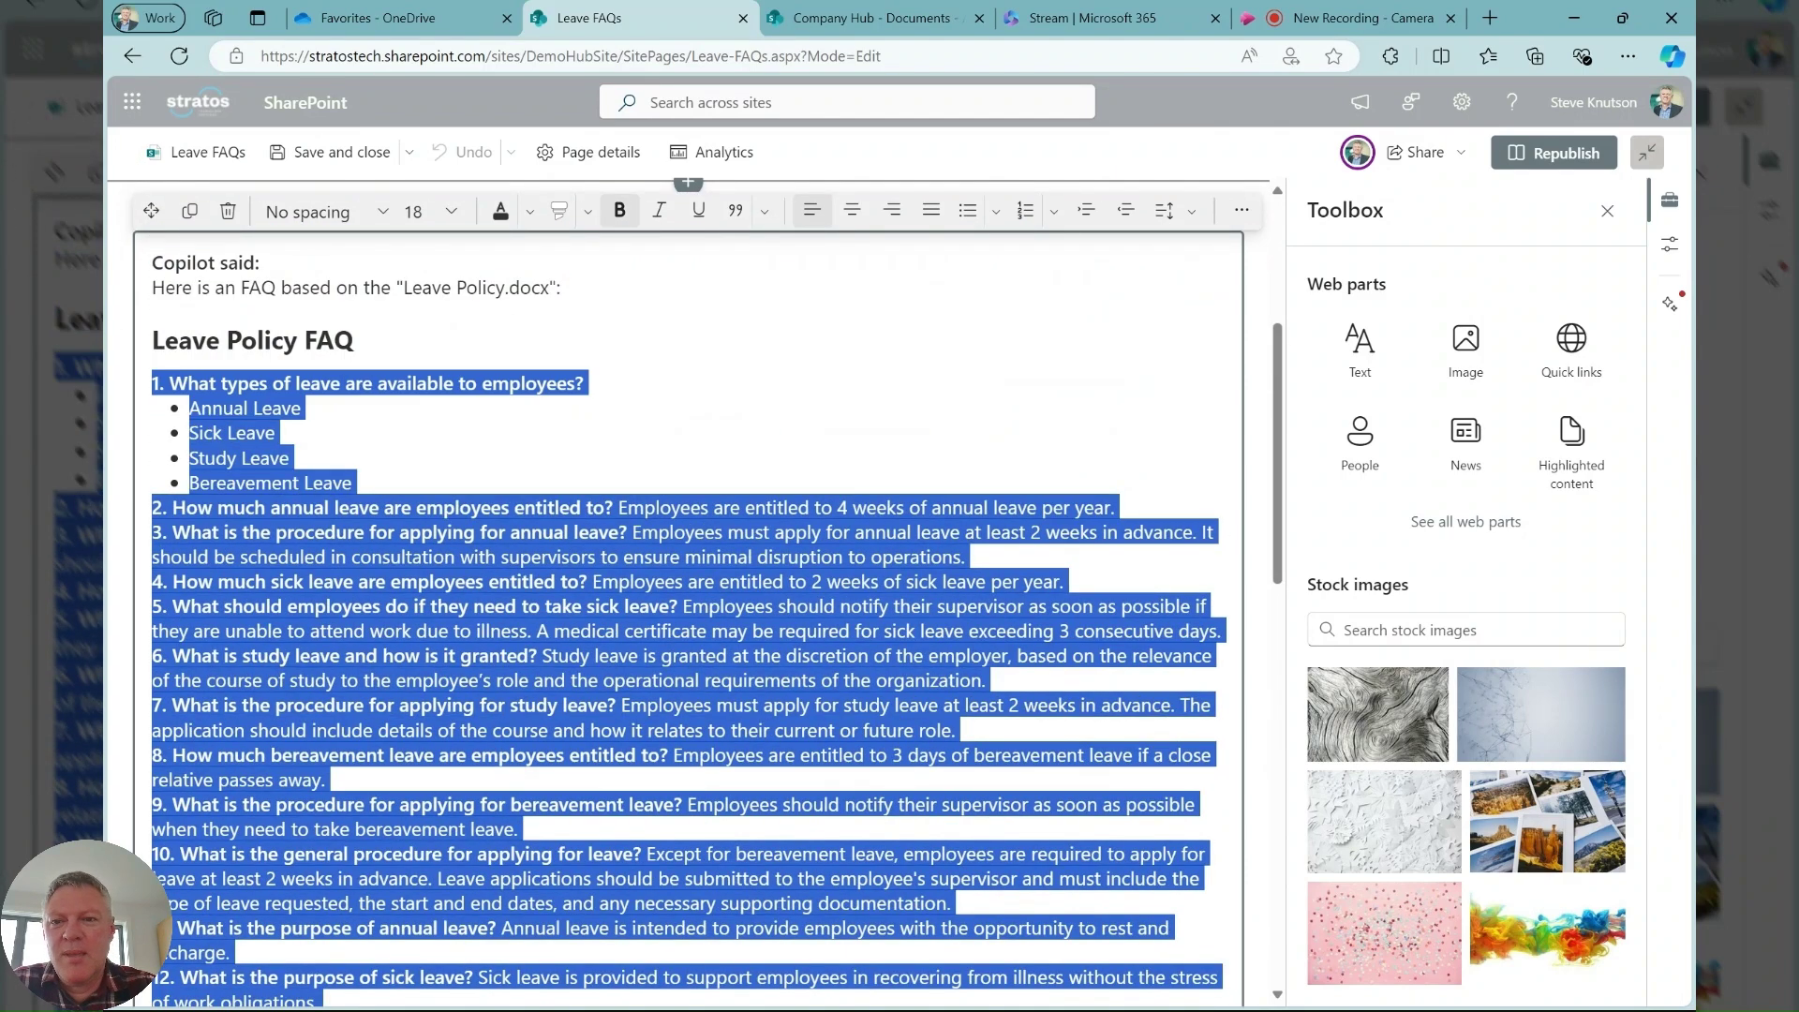
Step: Run Copilot Auto rewrite on the selected FAQ and close the Toolbox pane while it drafts
left_click(1242, 212)
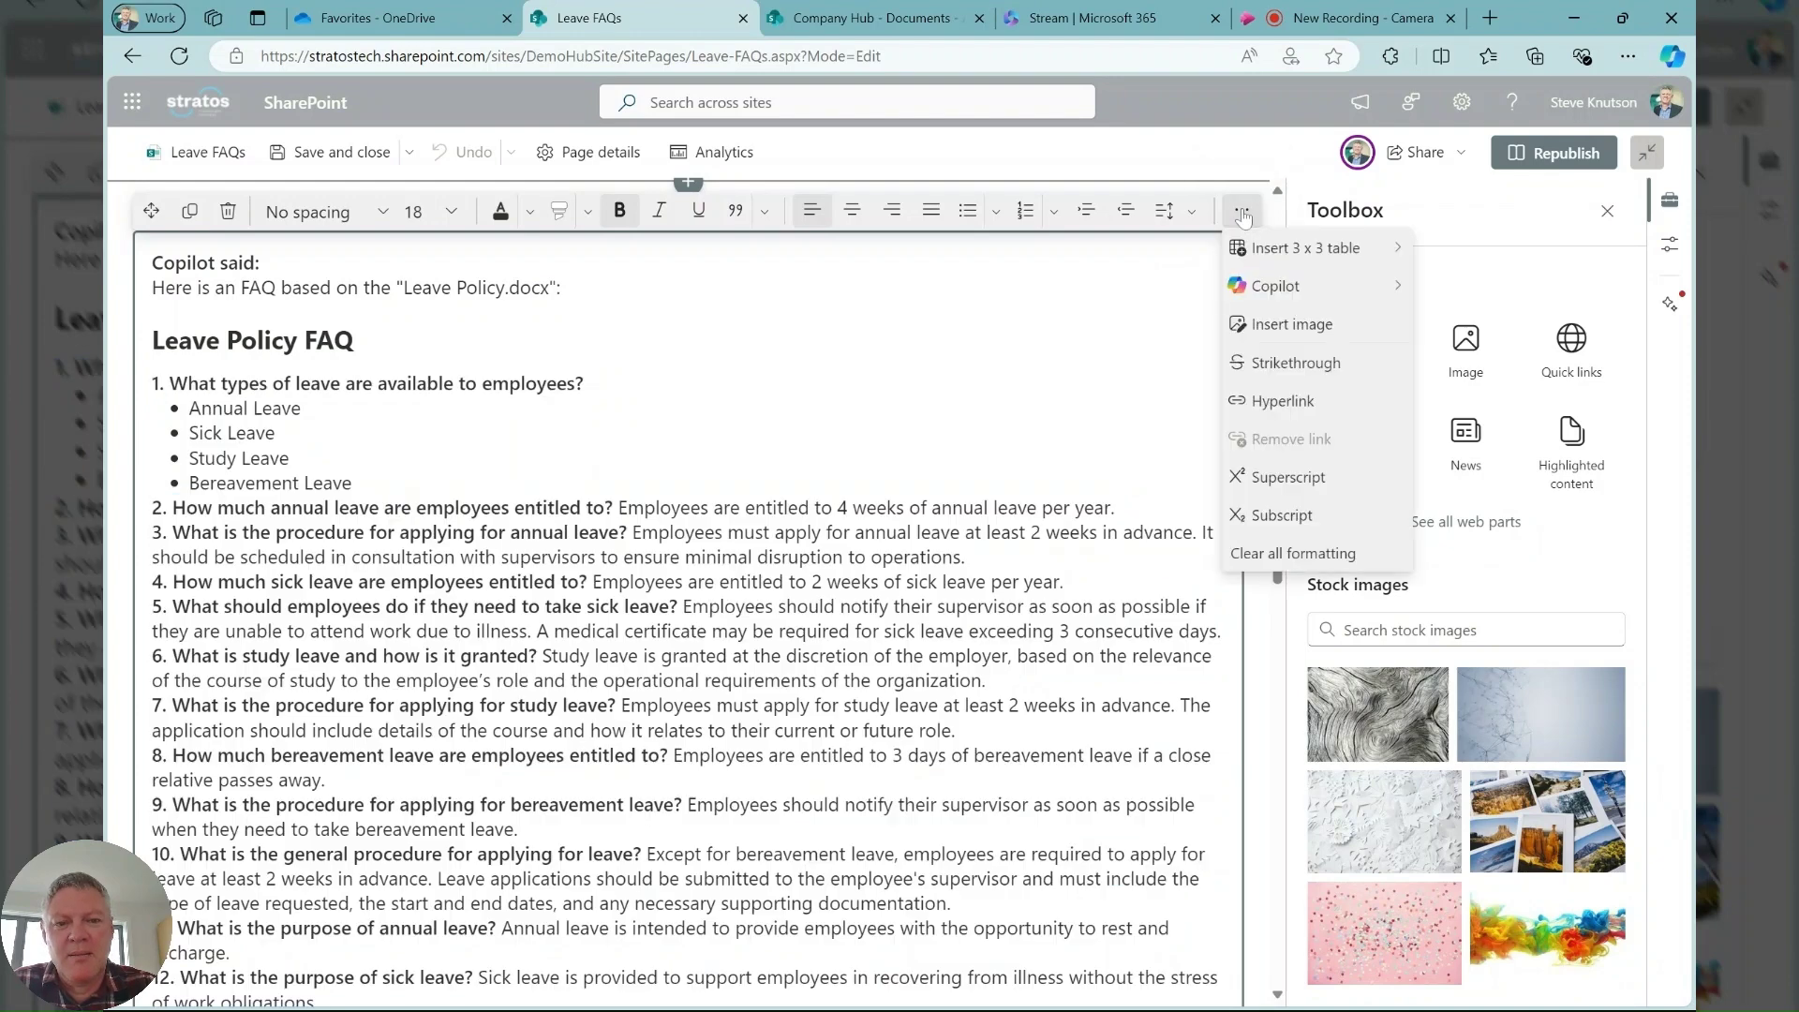
mouse_move(1277, 286)
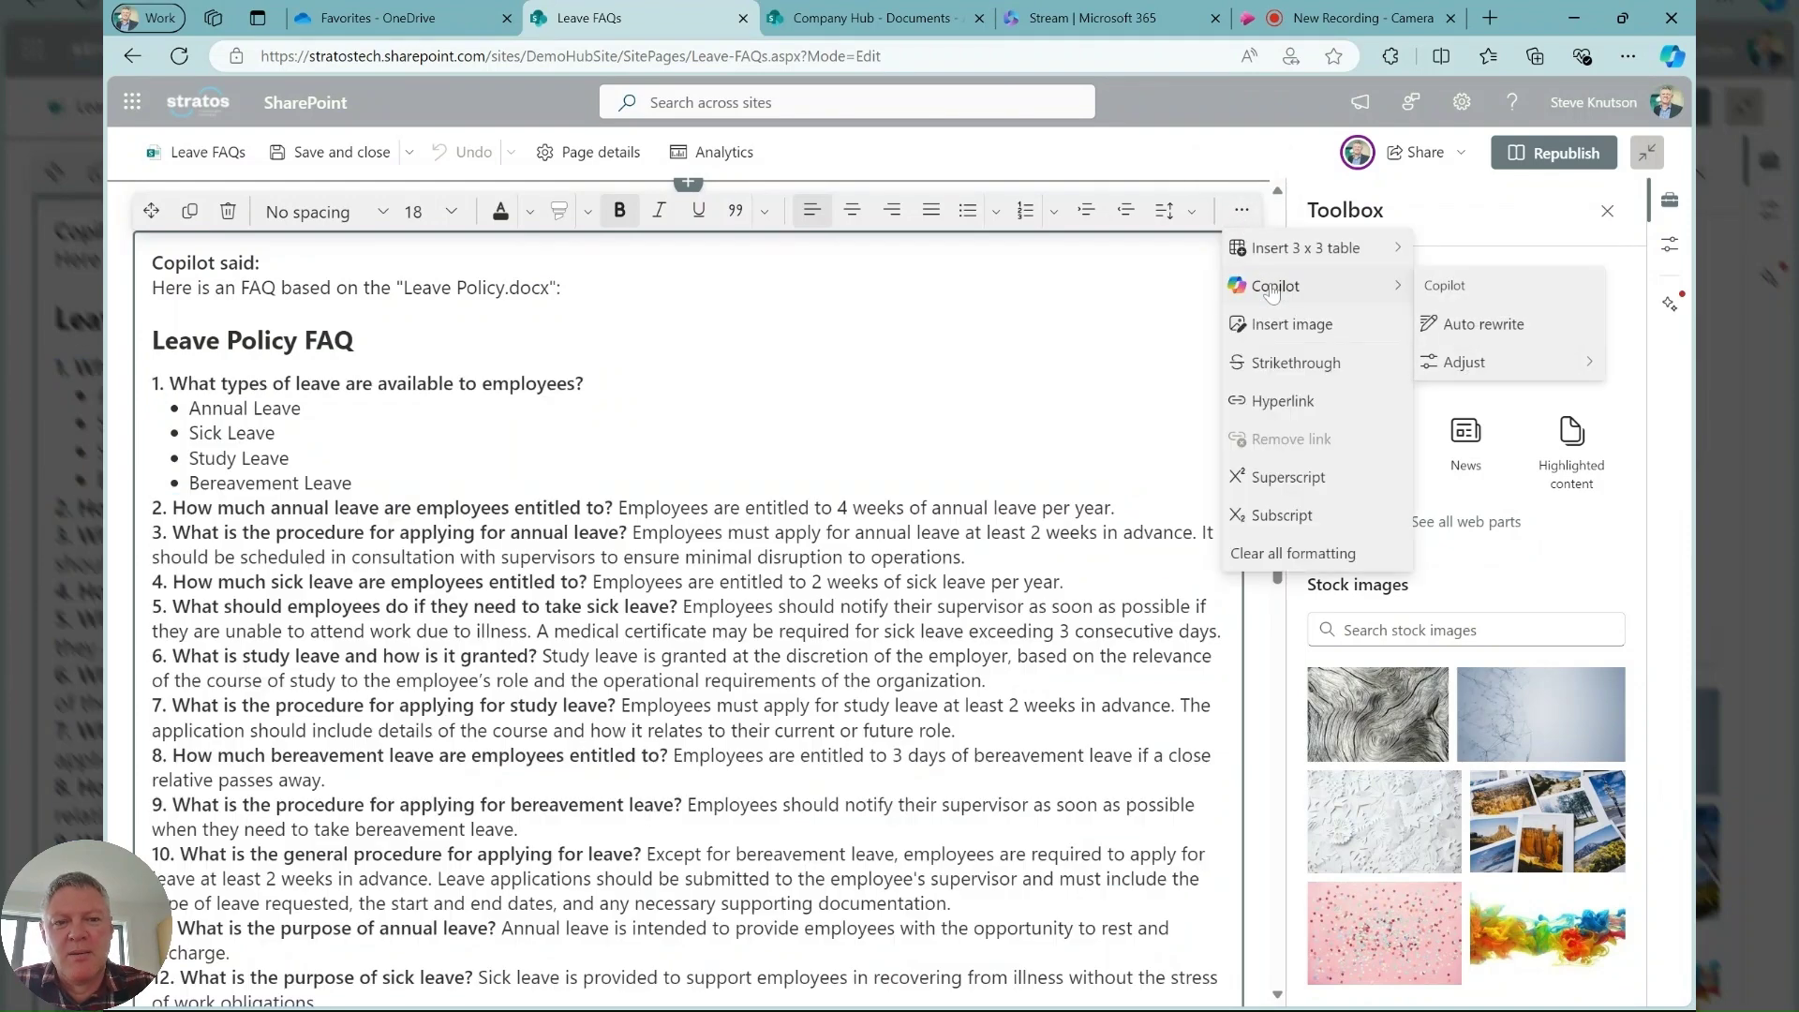
left_click(1484, 324)
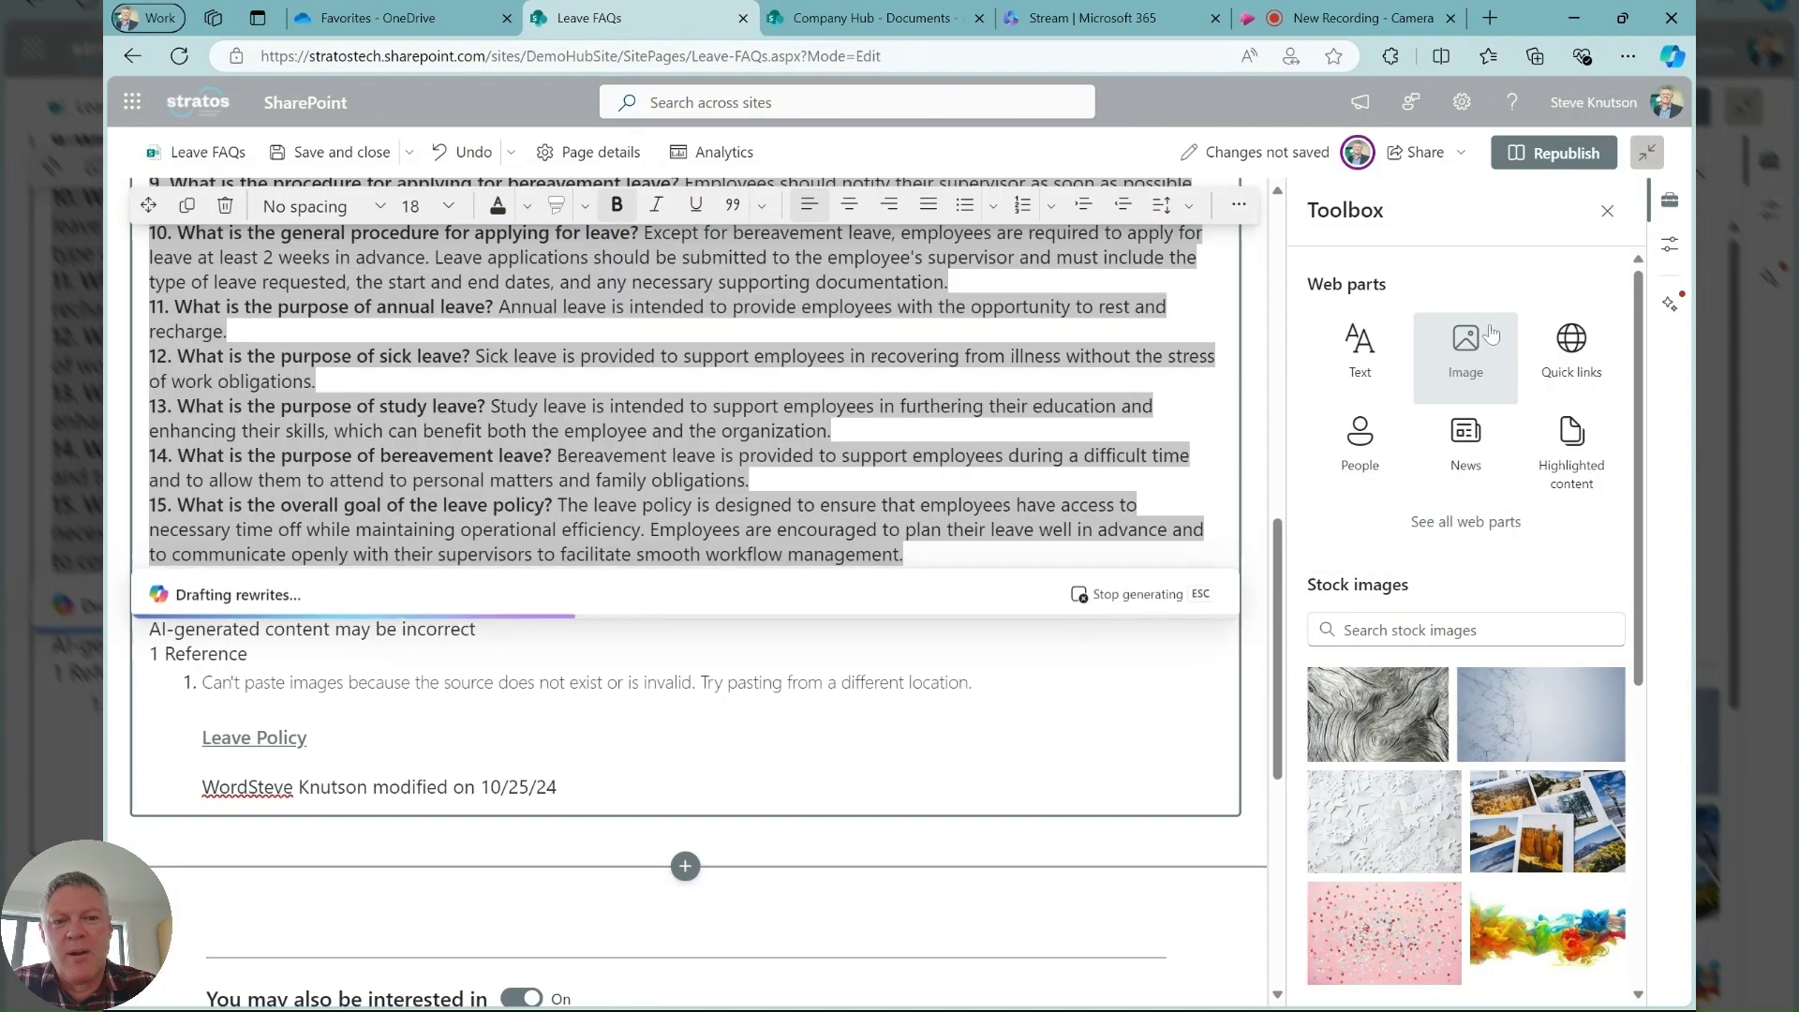
left_click(1607, 213)
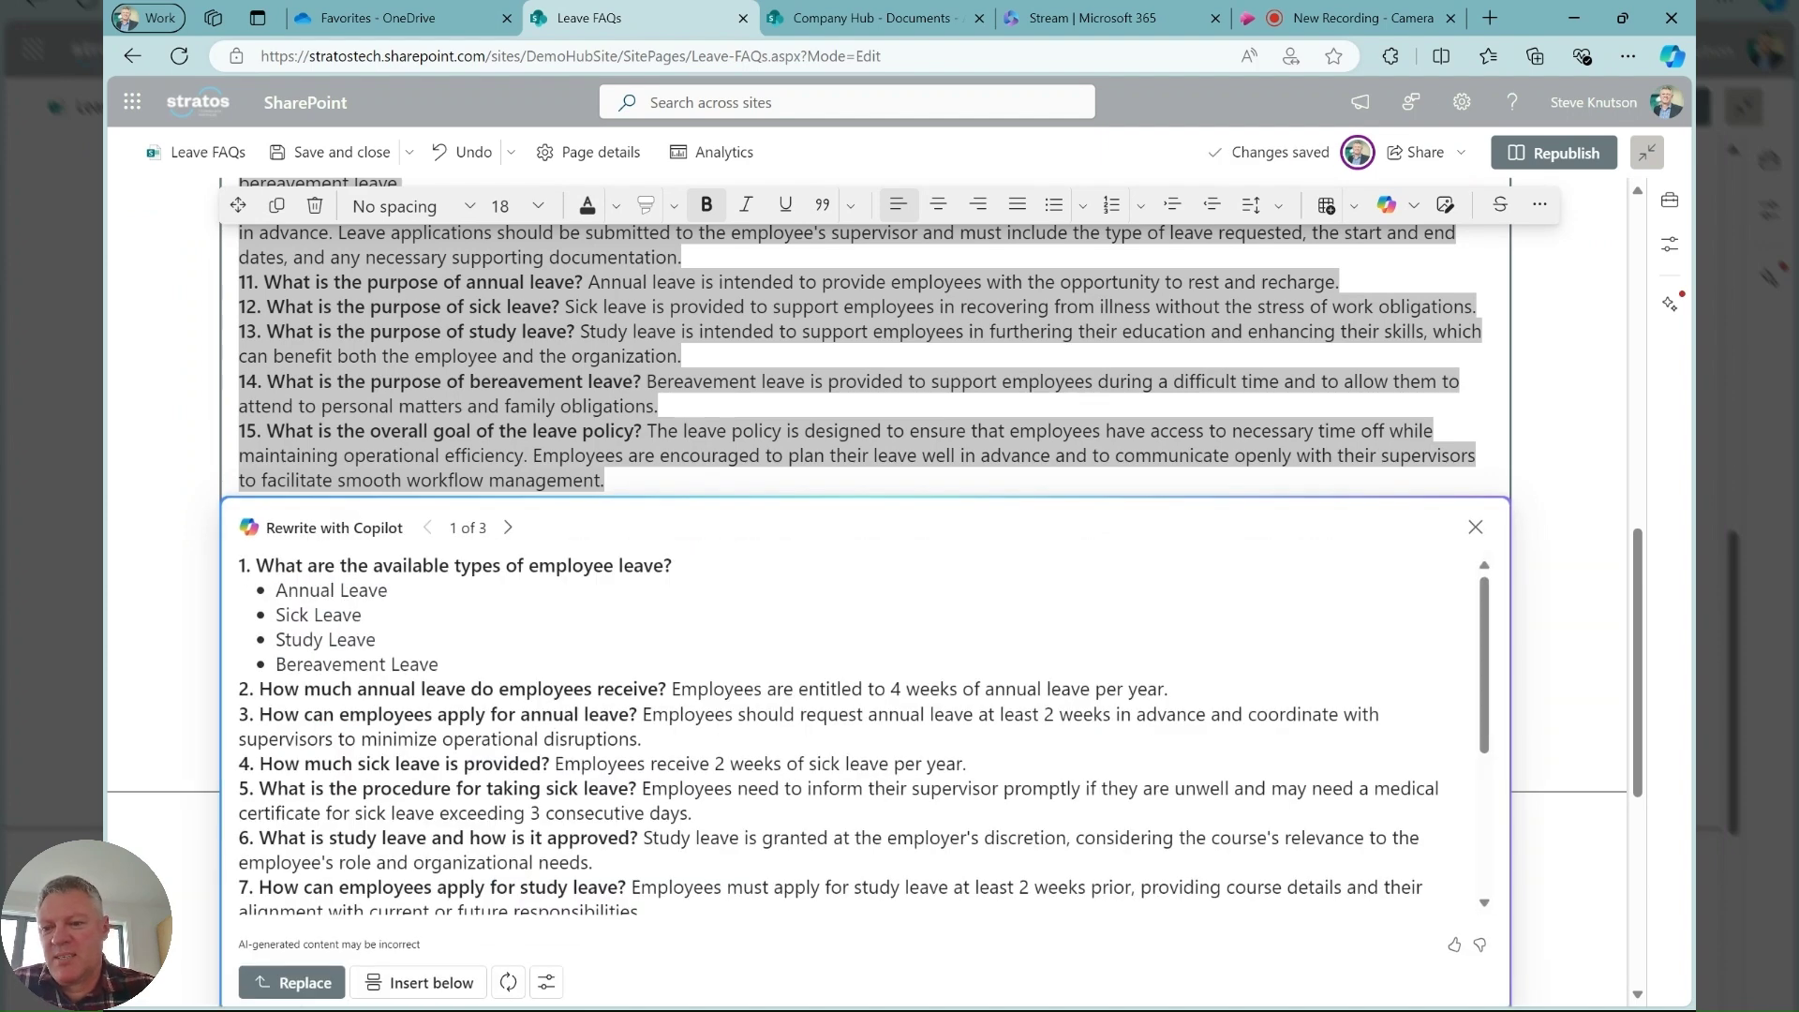
scroll(862, 731, "down", 3)
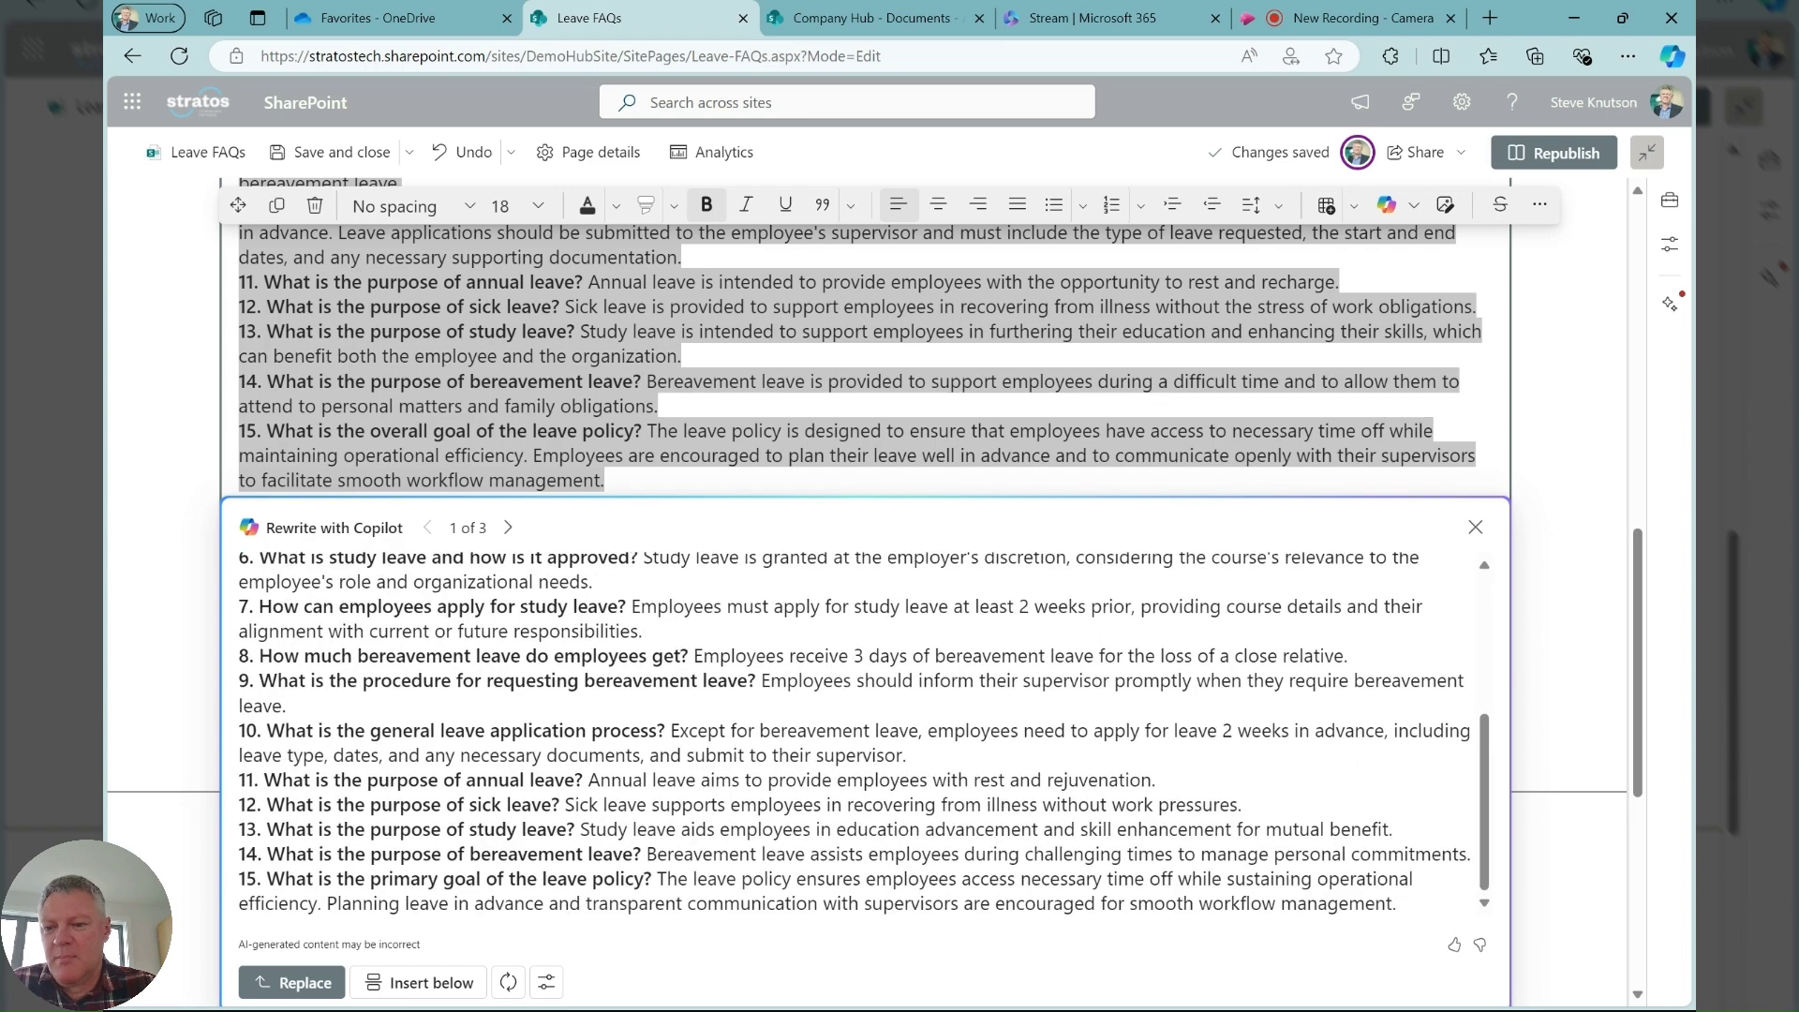
scroll(862, 656, "down", 3)
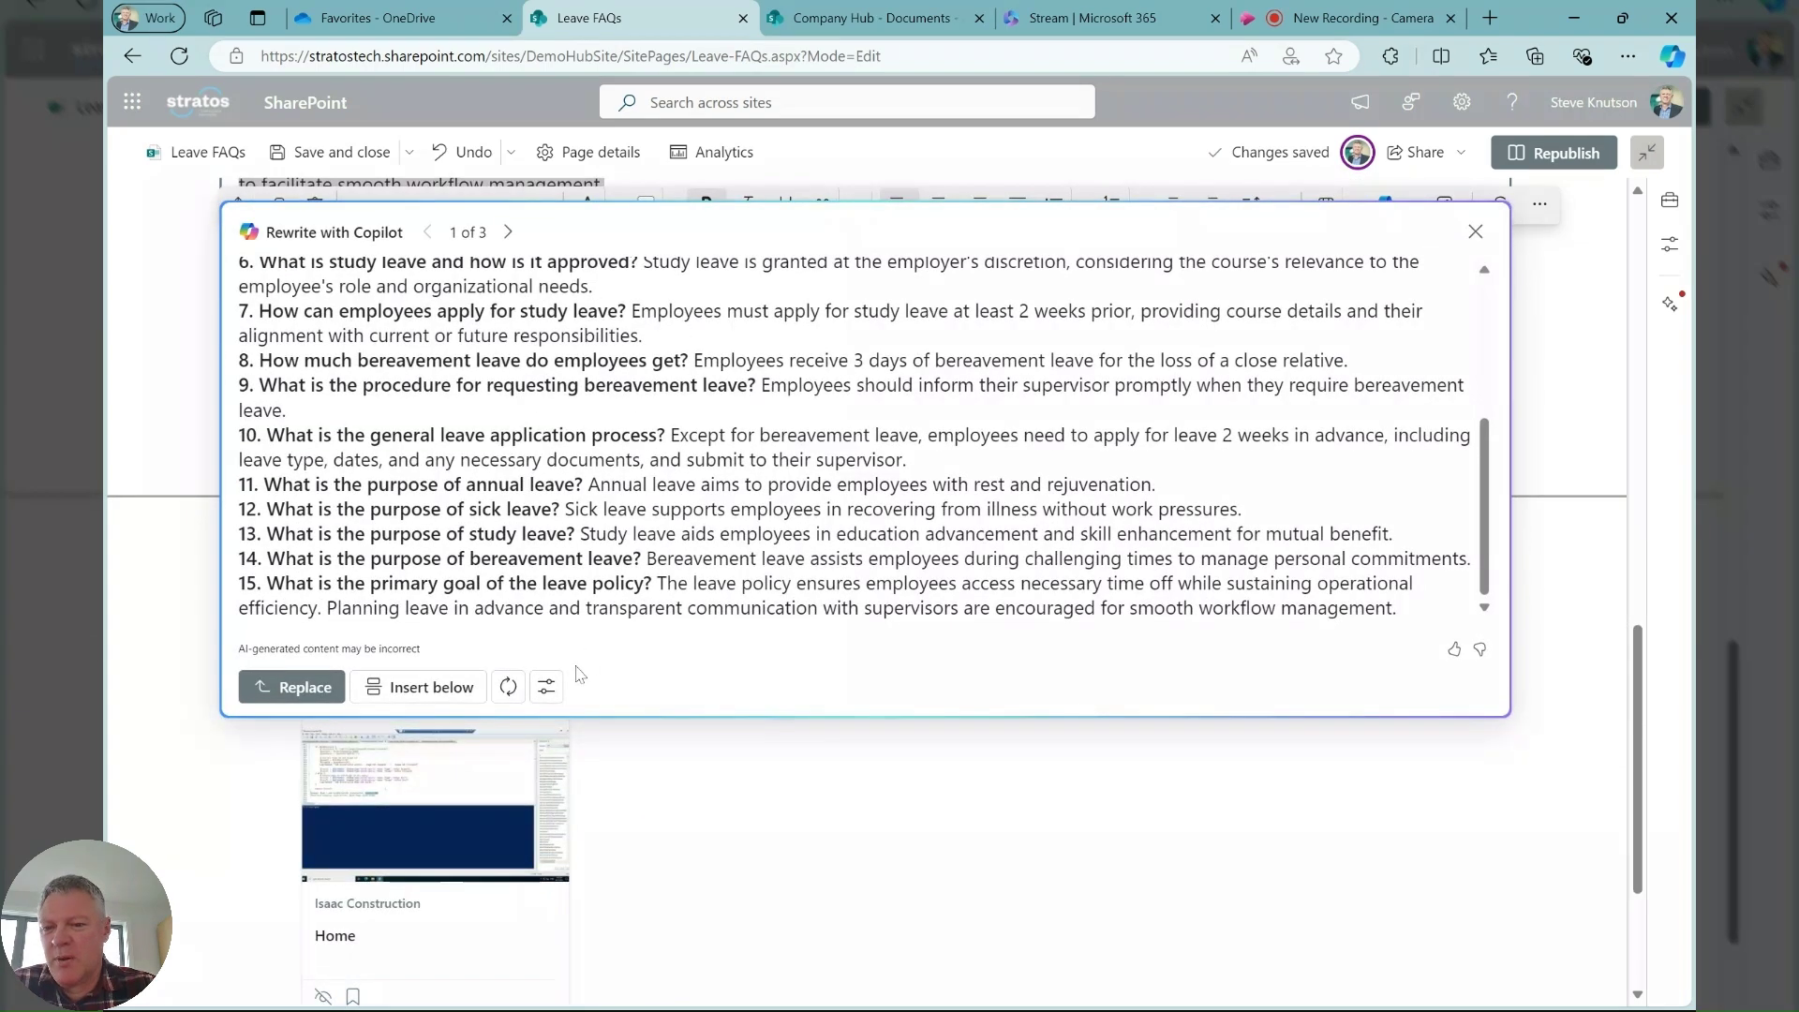
Step: Try Copilot's Concise and then Longer adjustments on the FAQ rewrite
left_click(554, 689)
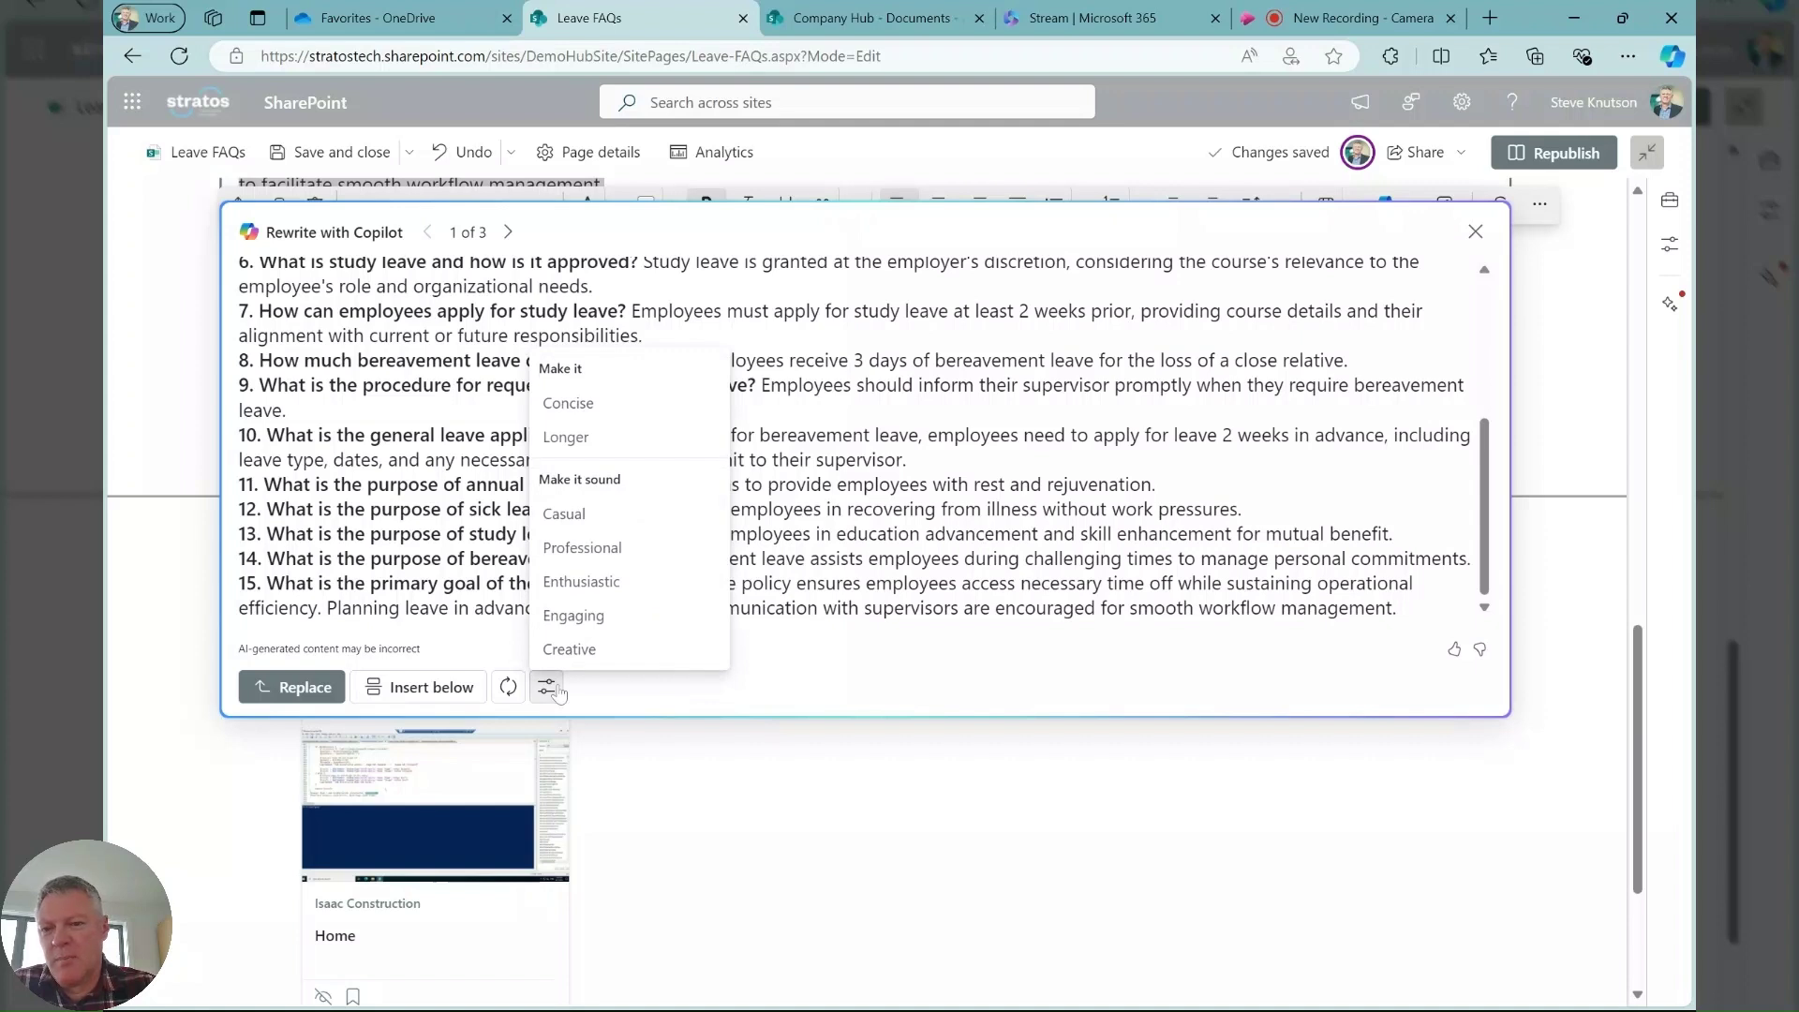
left_click(568, 402)
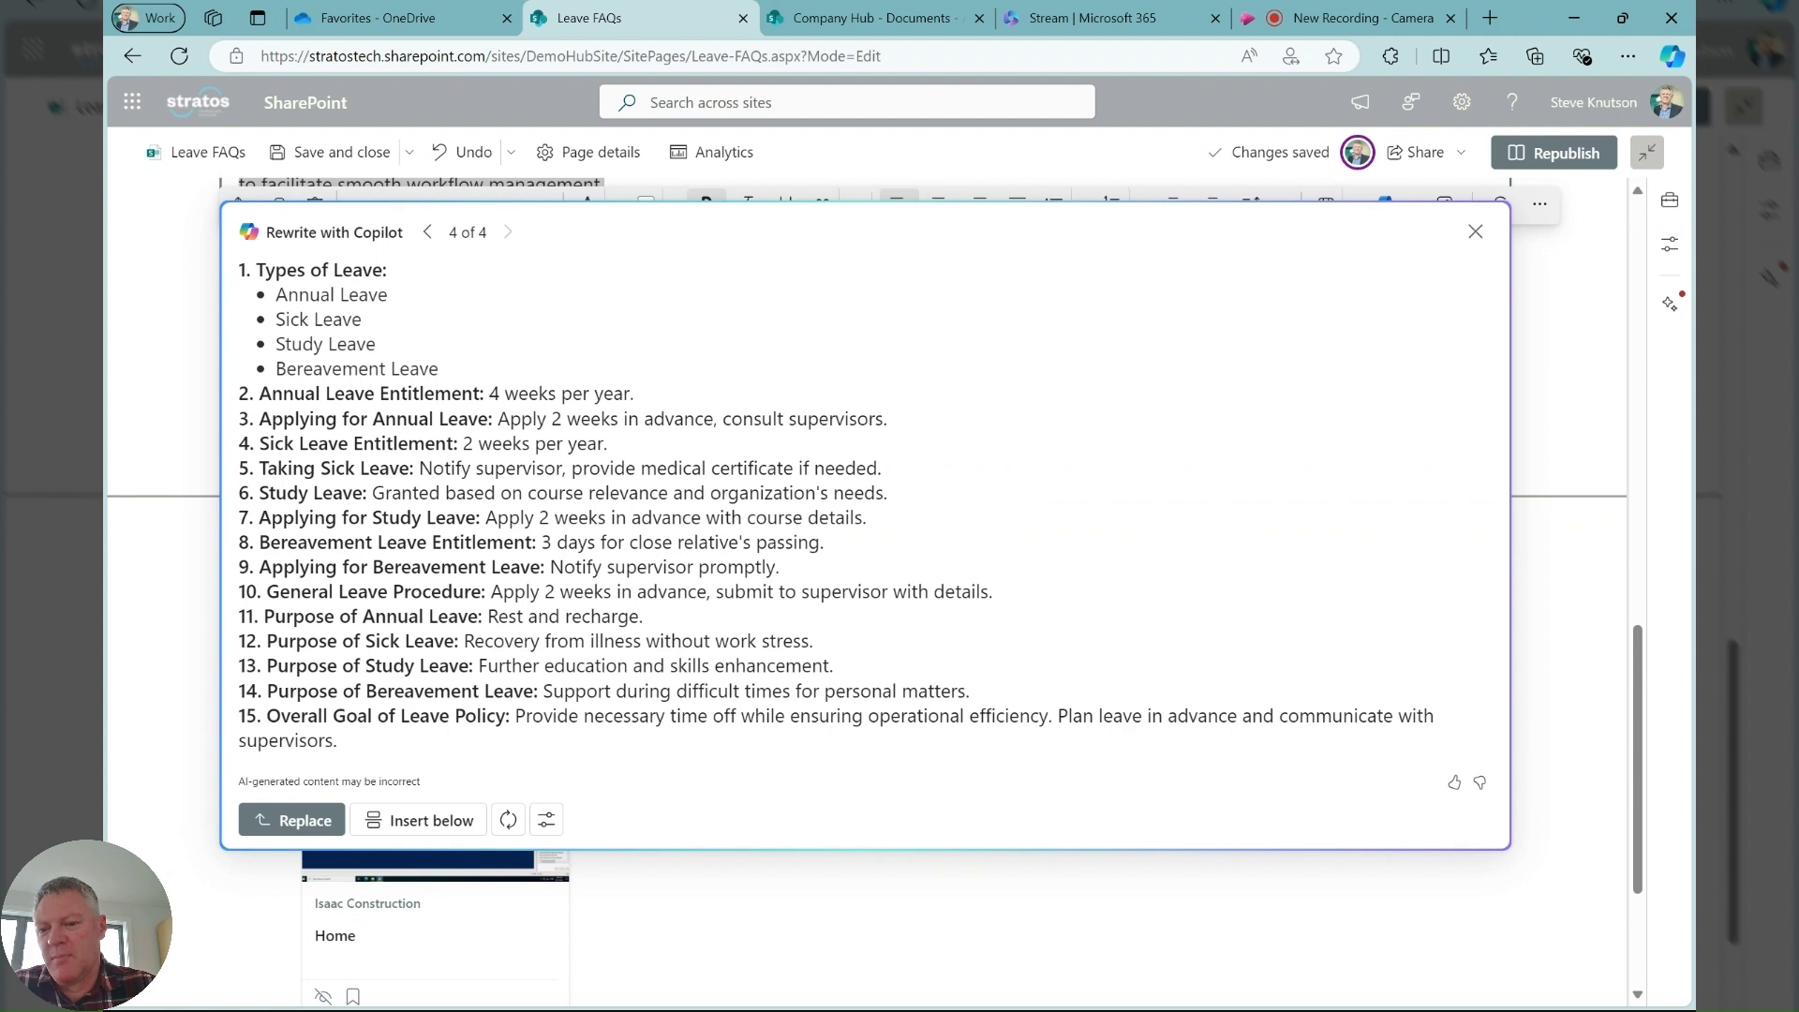
left_click(547, 821)
left_click(606, 570)
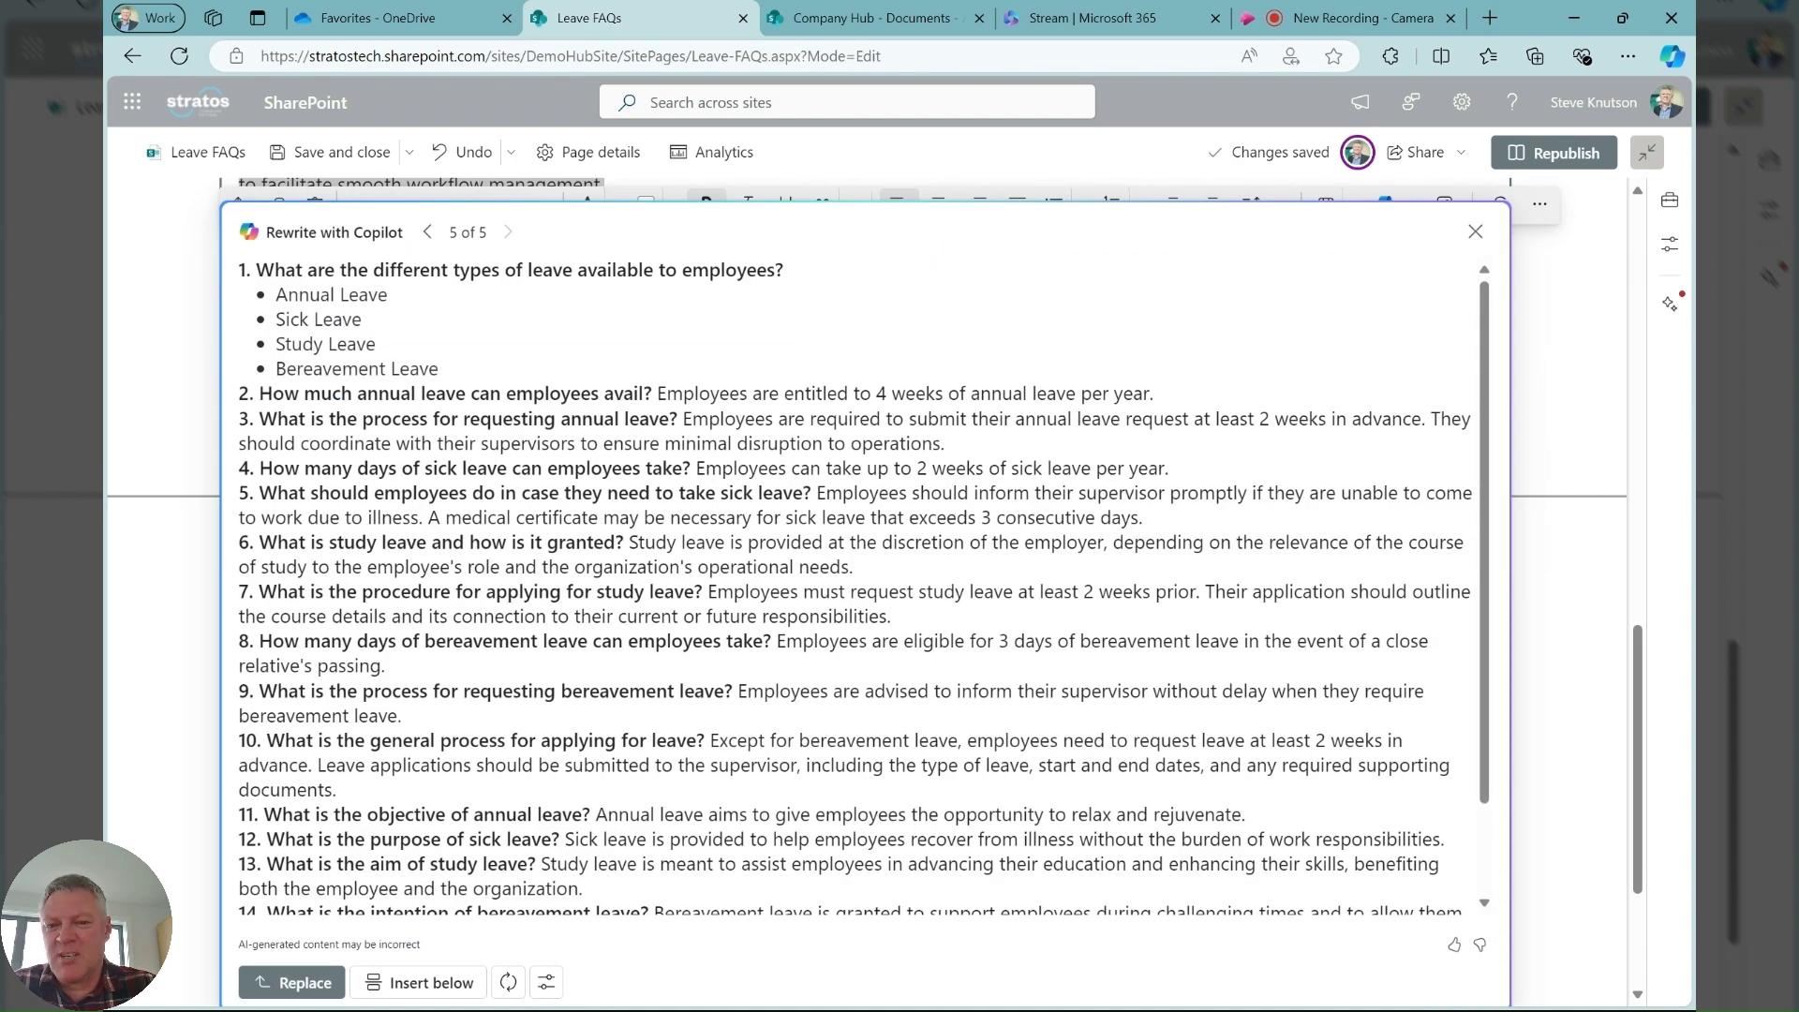
Step: Switch the rewrite to an Engaging tone and replace the page's FAQ text with it
left_click_drag(1155, 394, 265, 192)
left_click_drag(1156, 394, 239, 393)
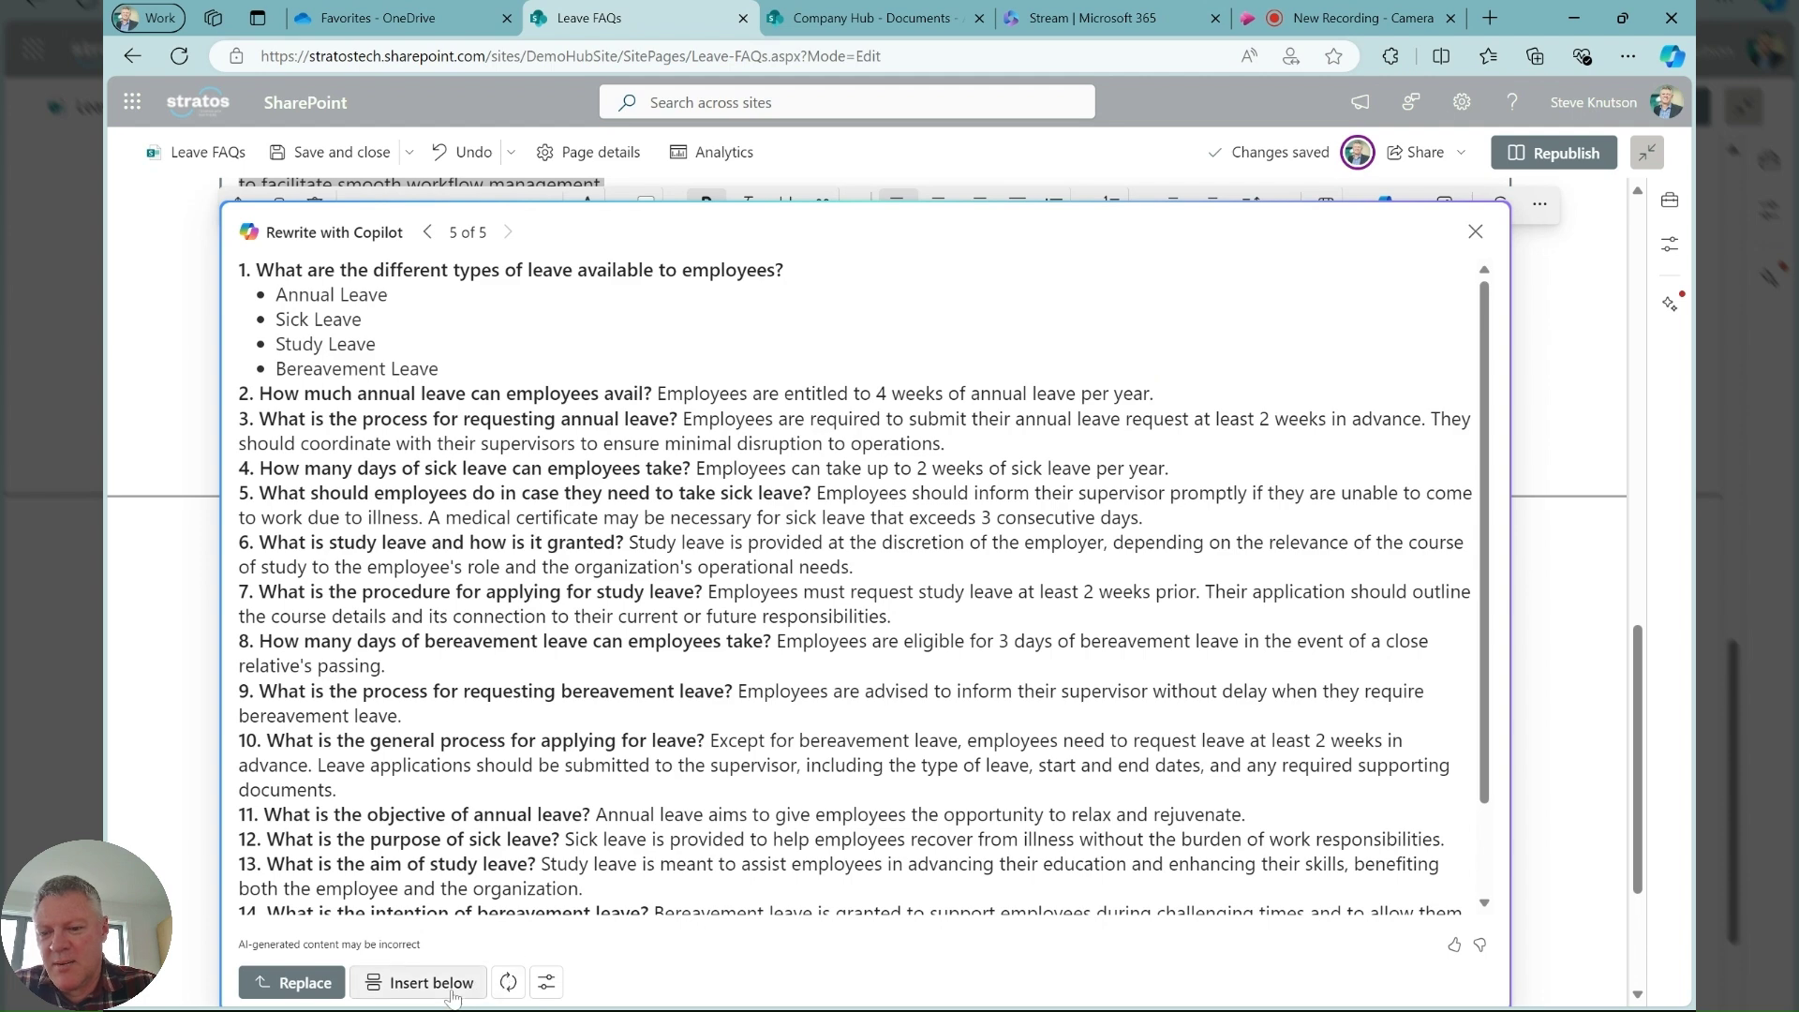
left_click(545, 982)
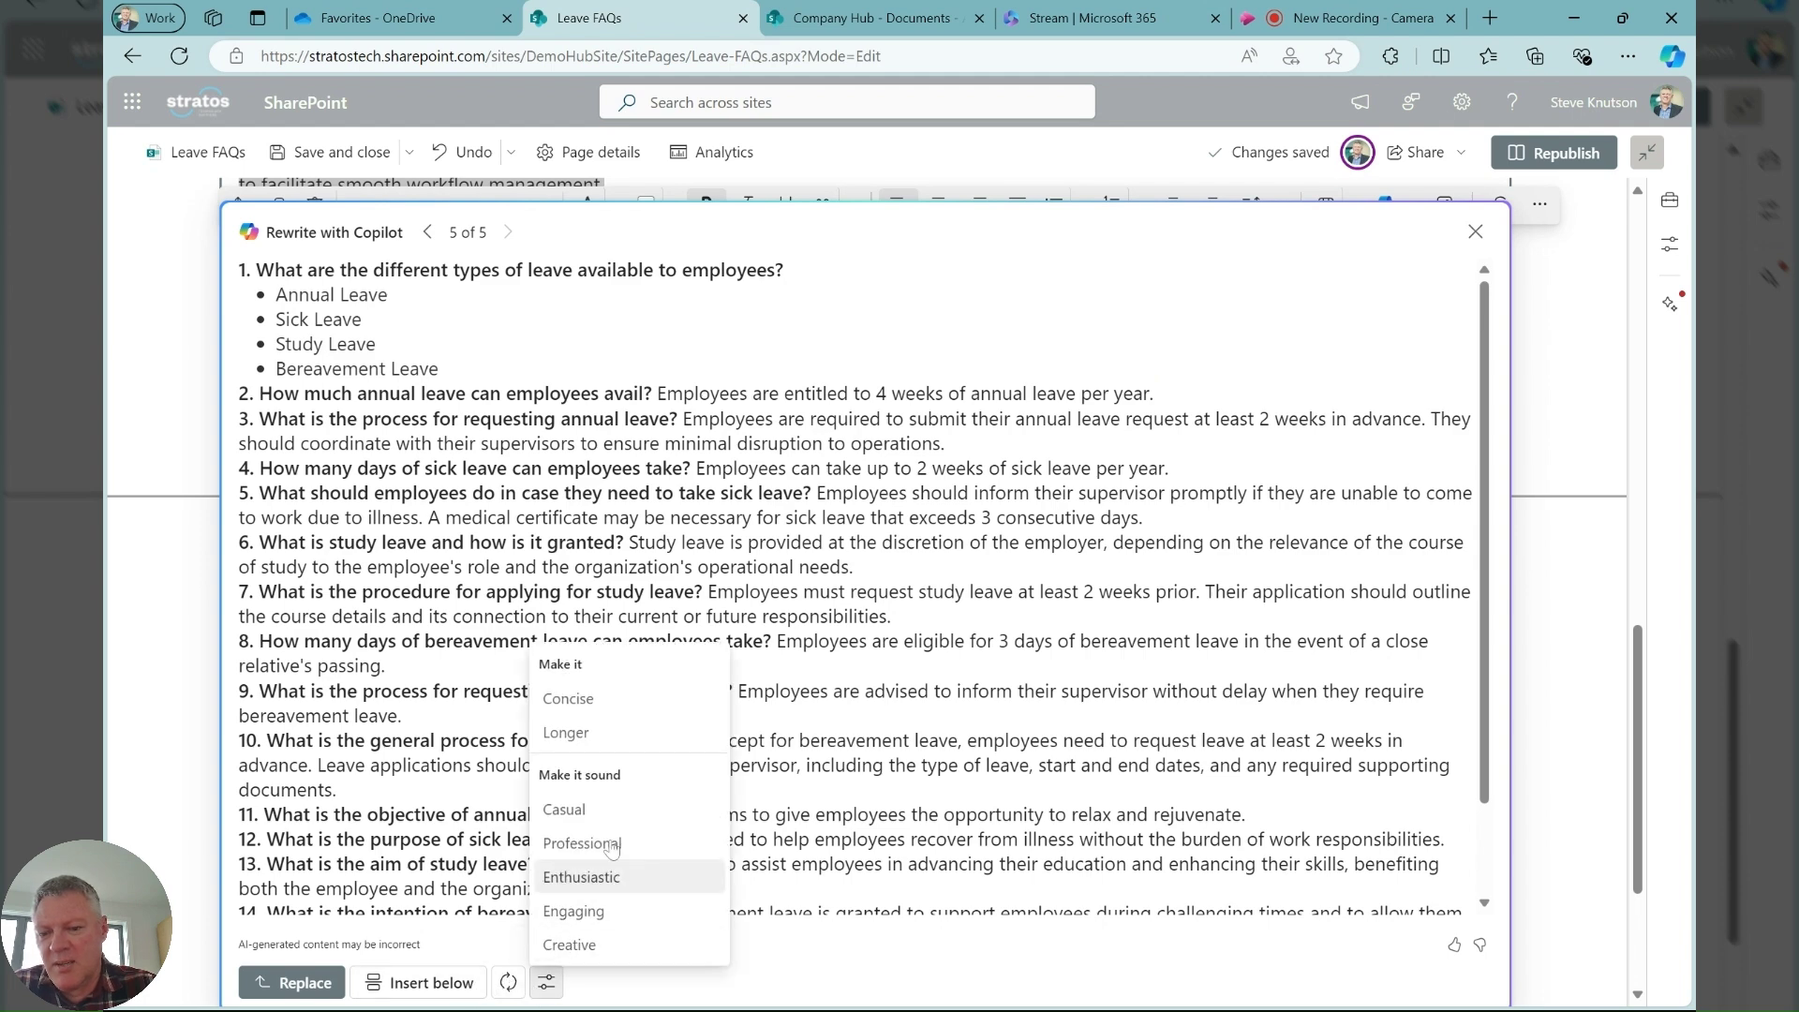
left_click(586, 910)
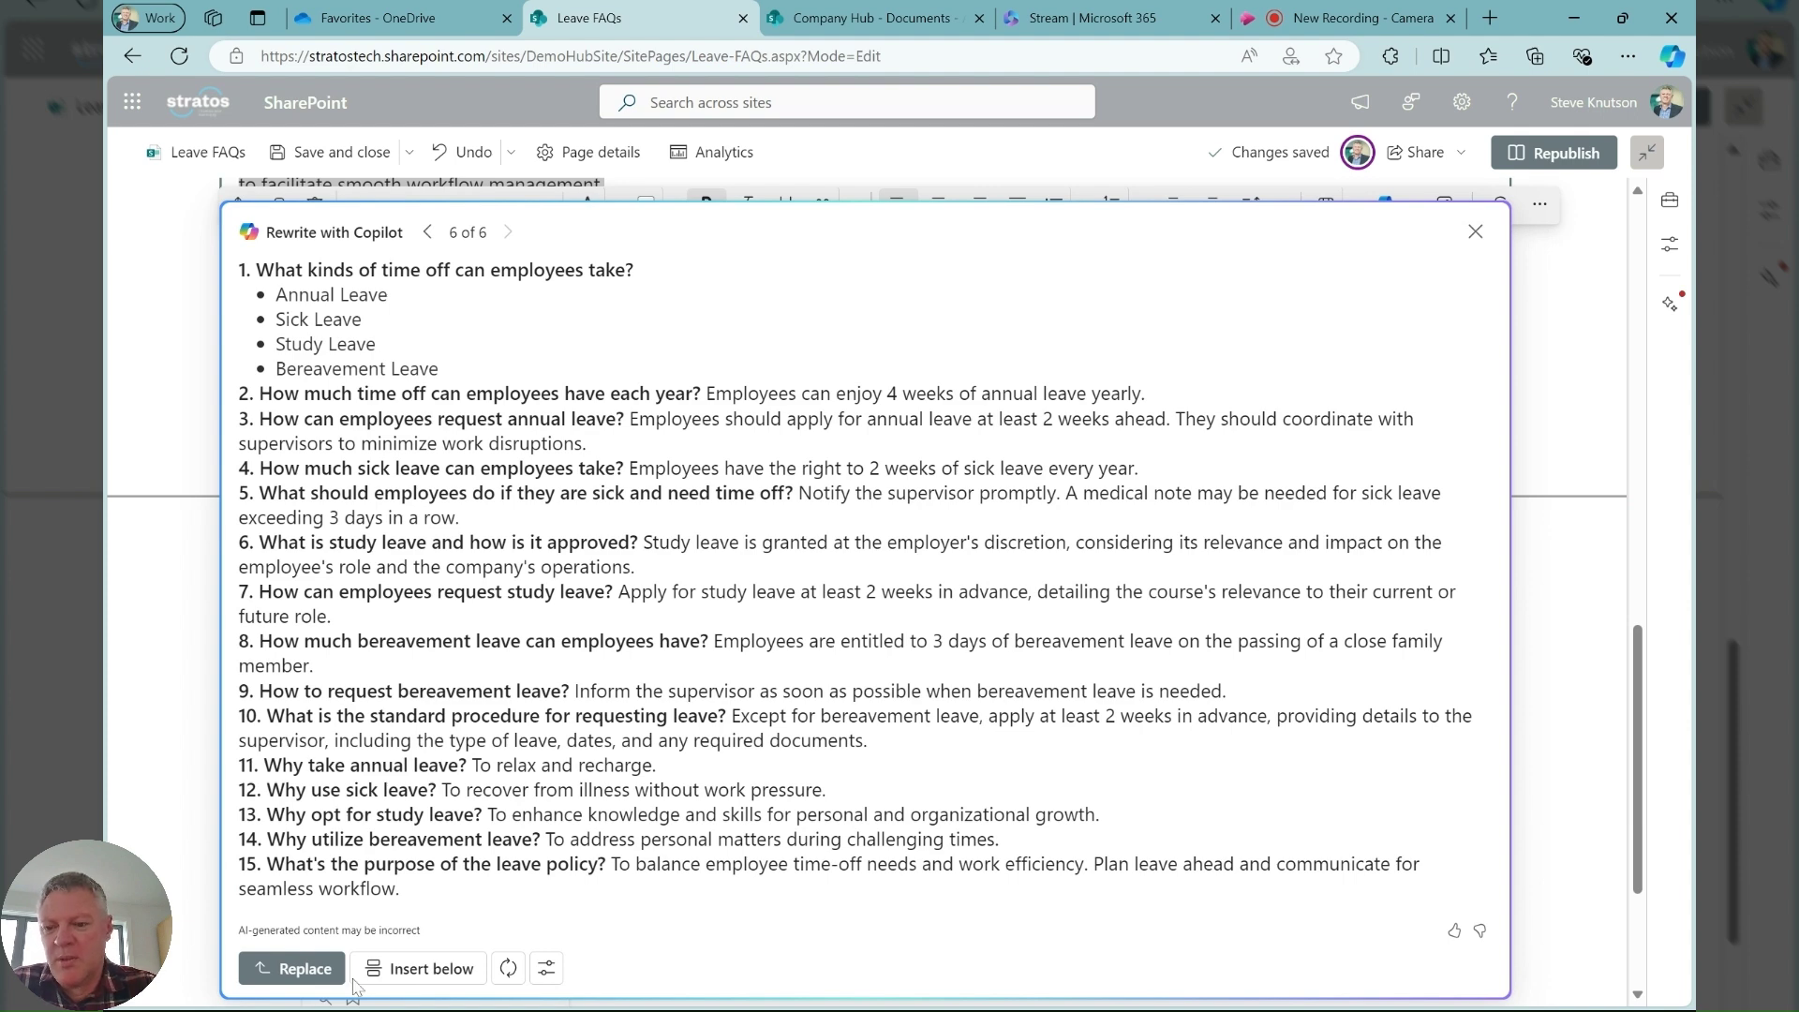
left_click(297, 972)
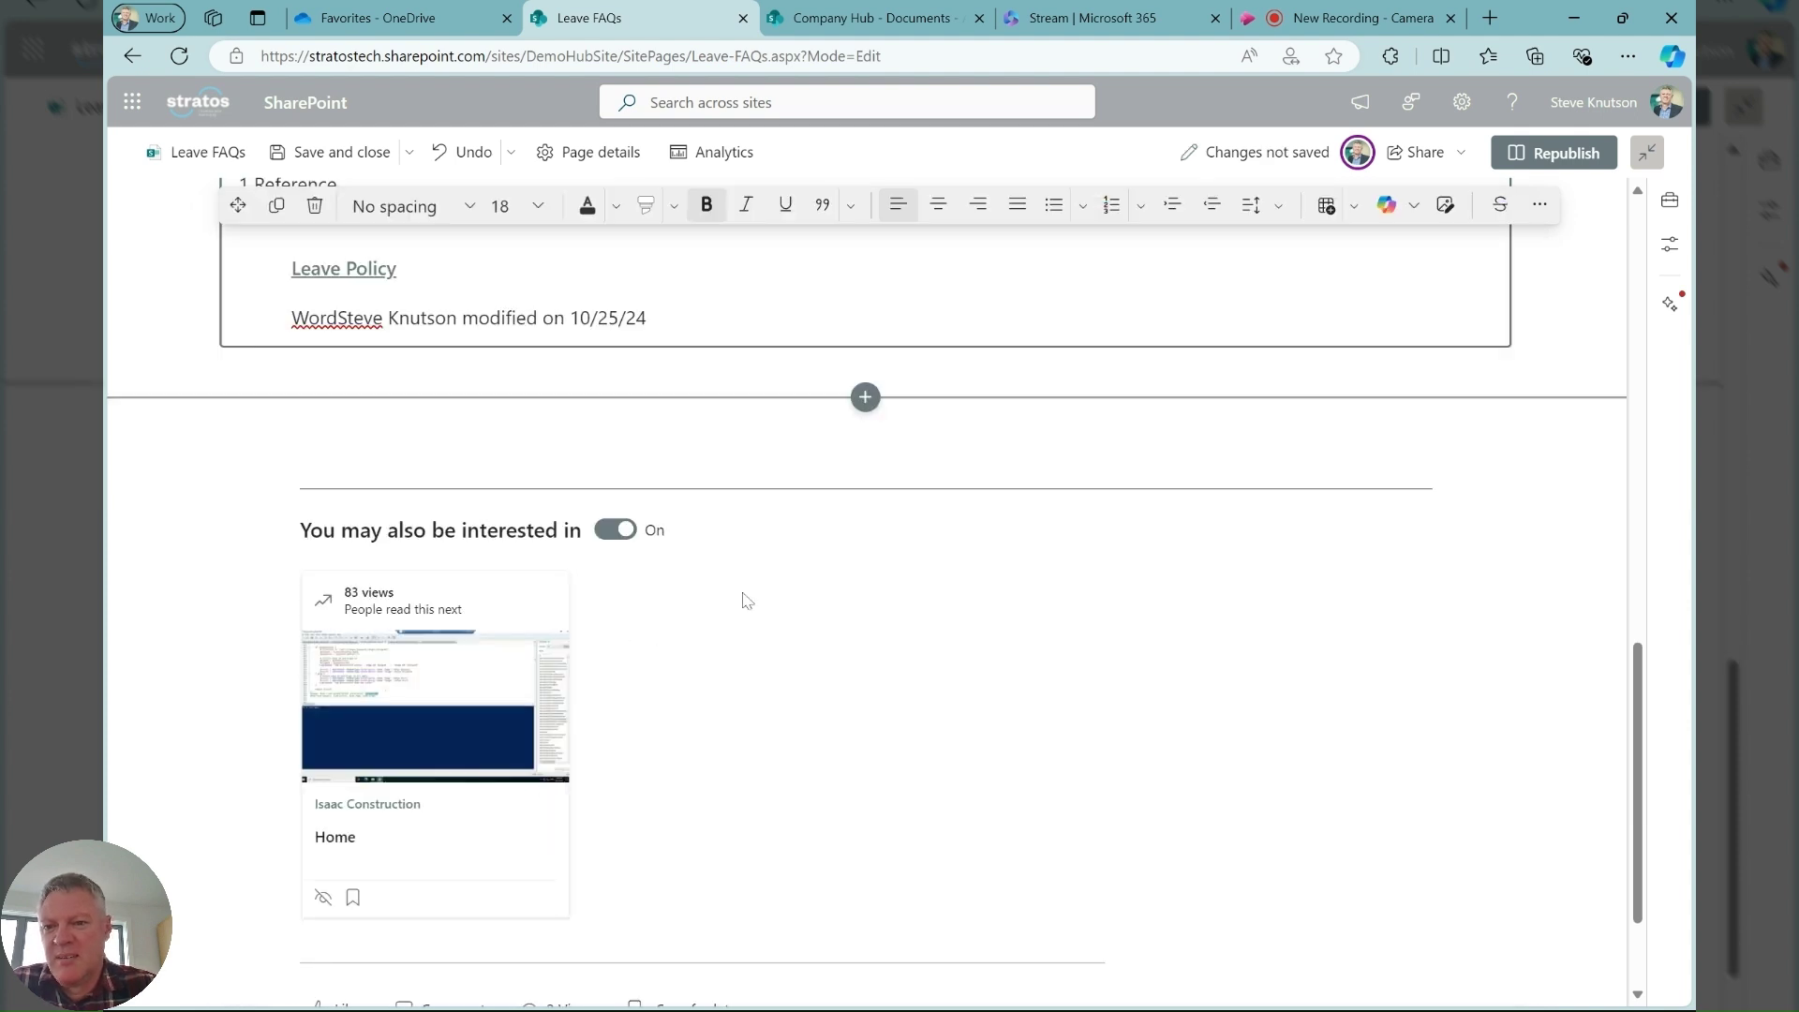
Step: Insert a new Text web part in the section directly above the Leave Policy FAQ
scroll(883, 583, "up", 15)
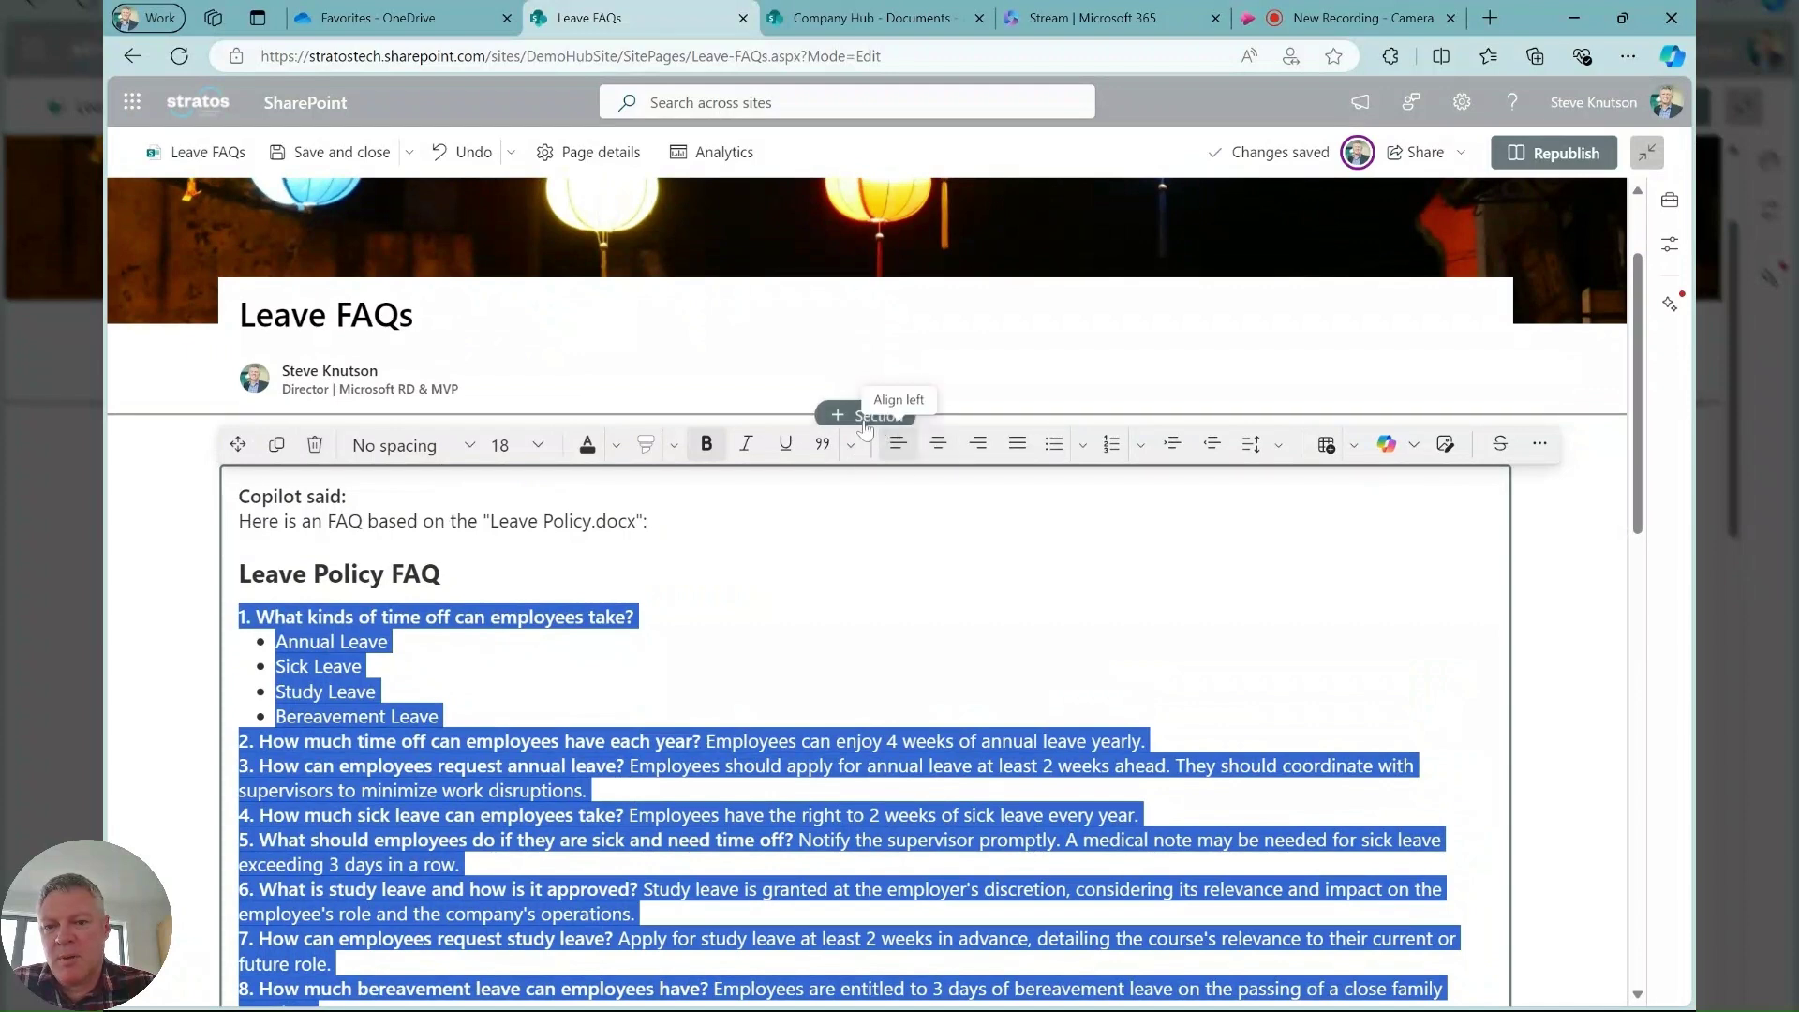
left_click(190, 607)
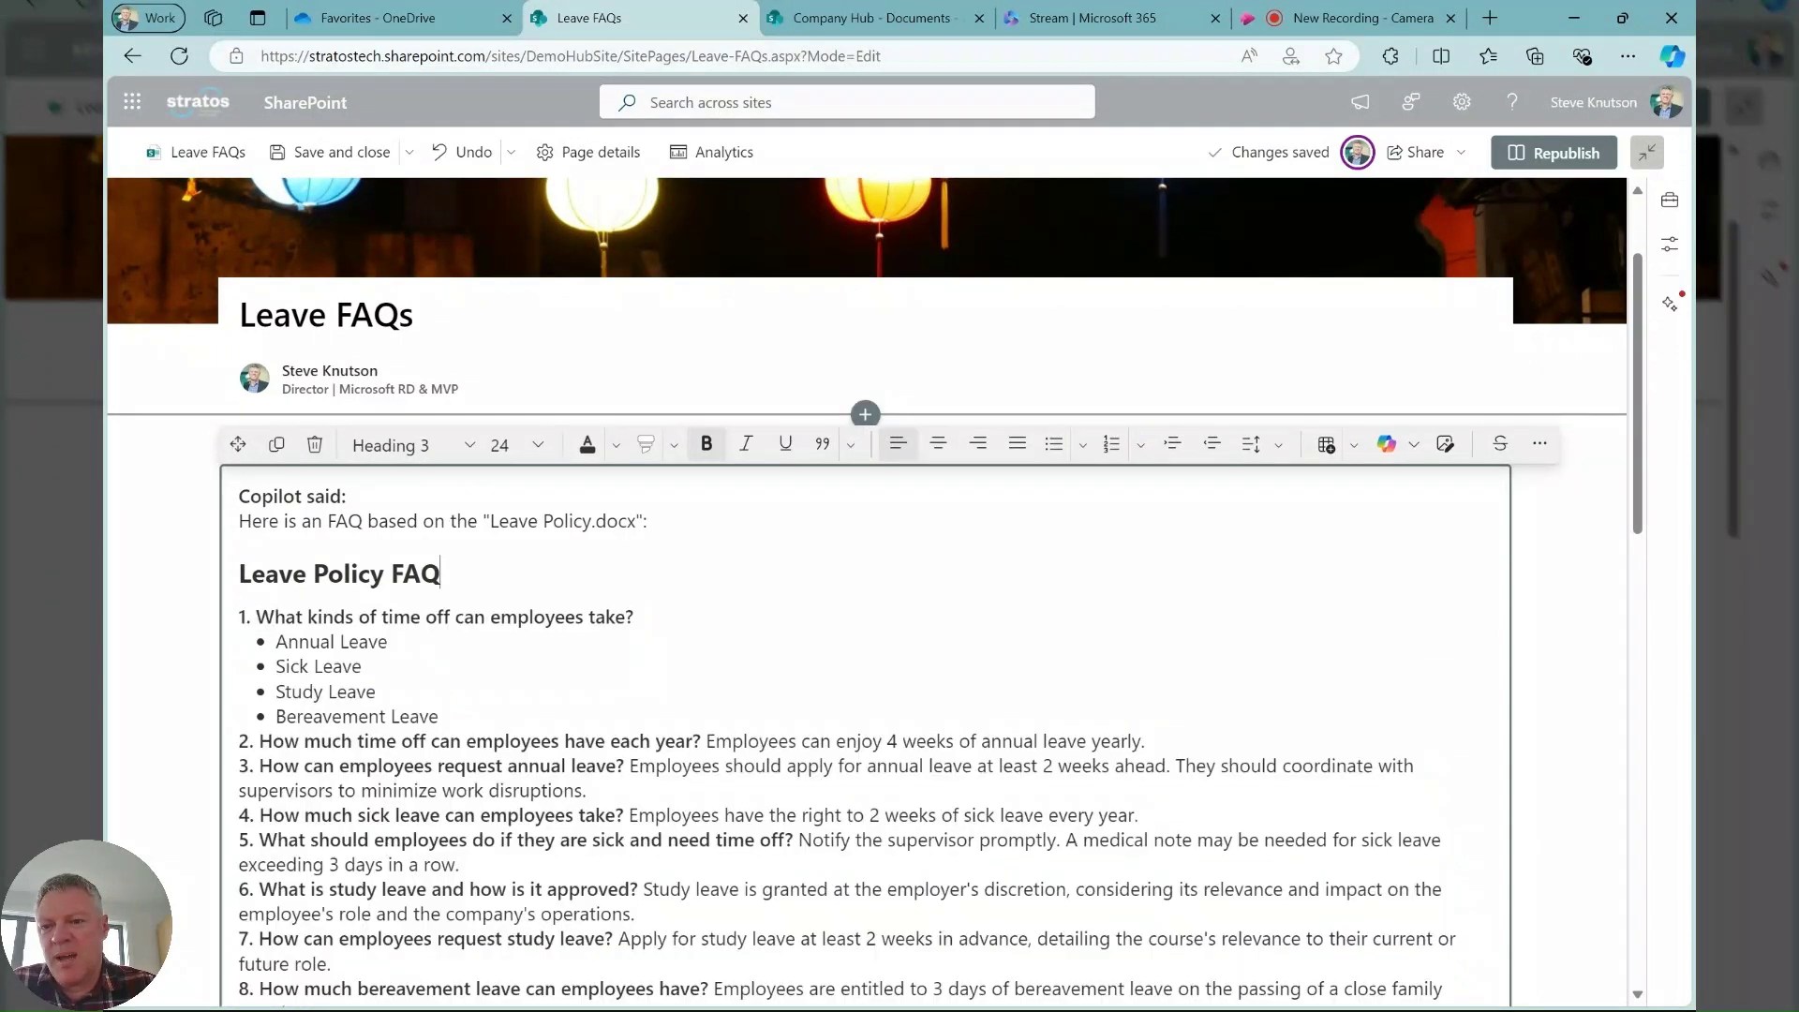
left_click(190, 608)
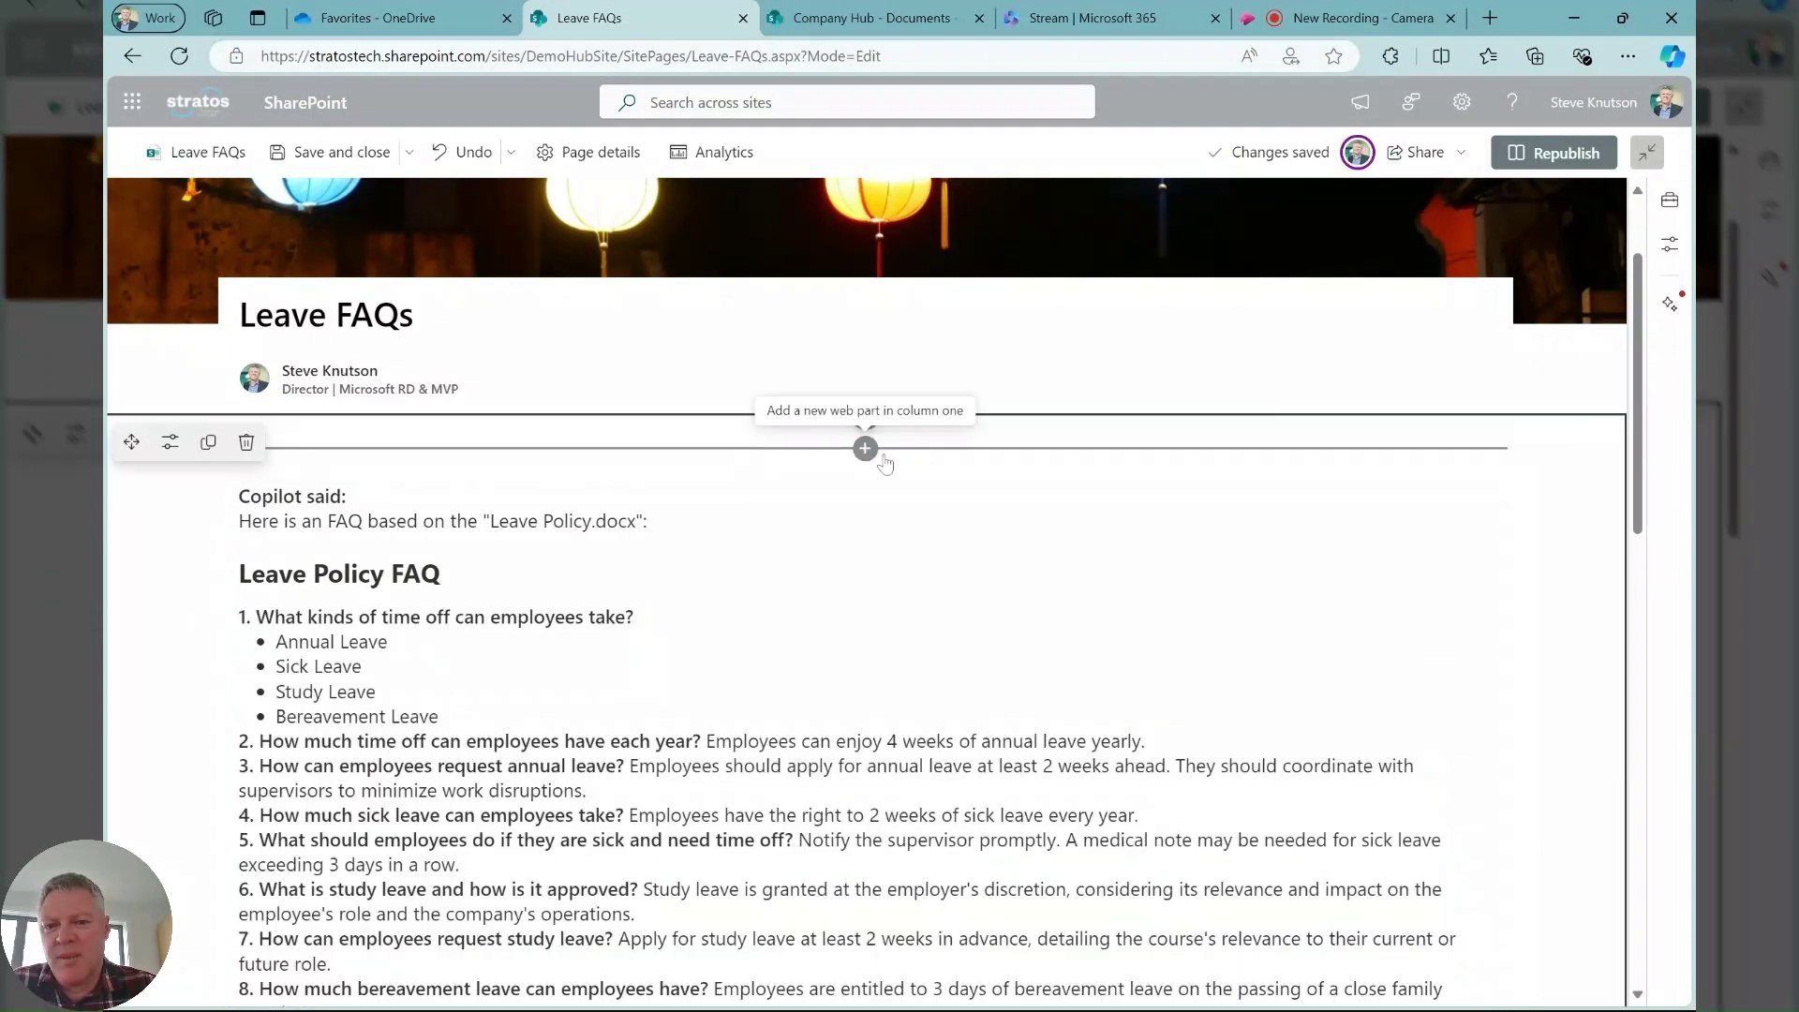
left_click(865, 448)
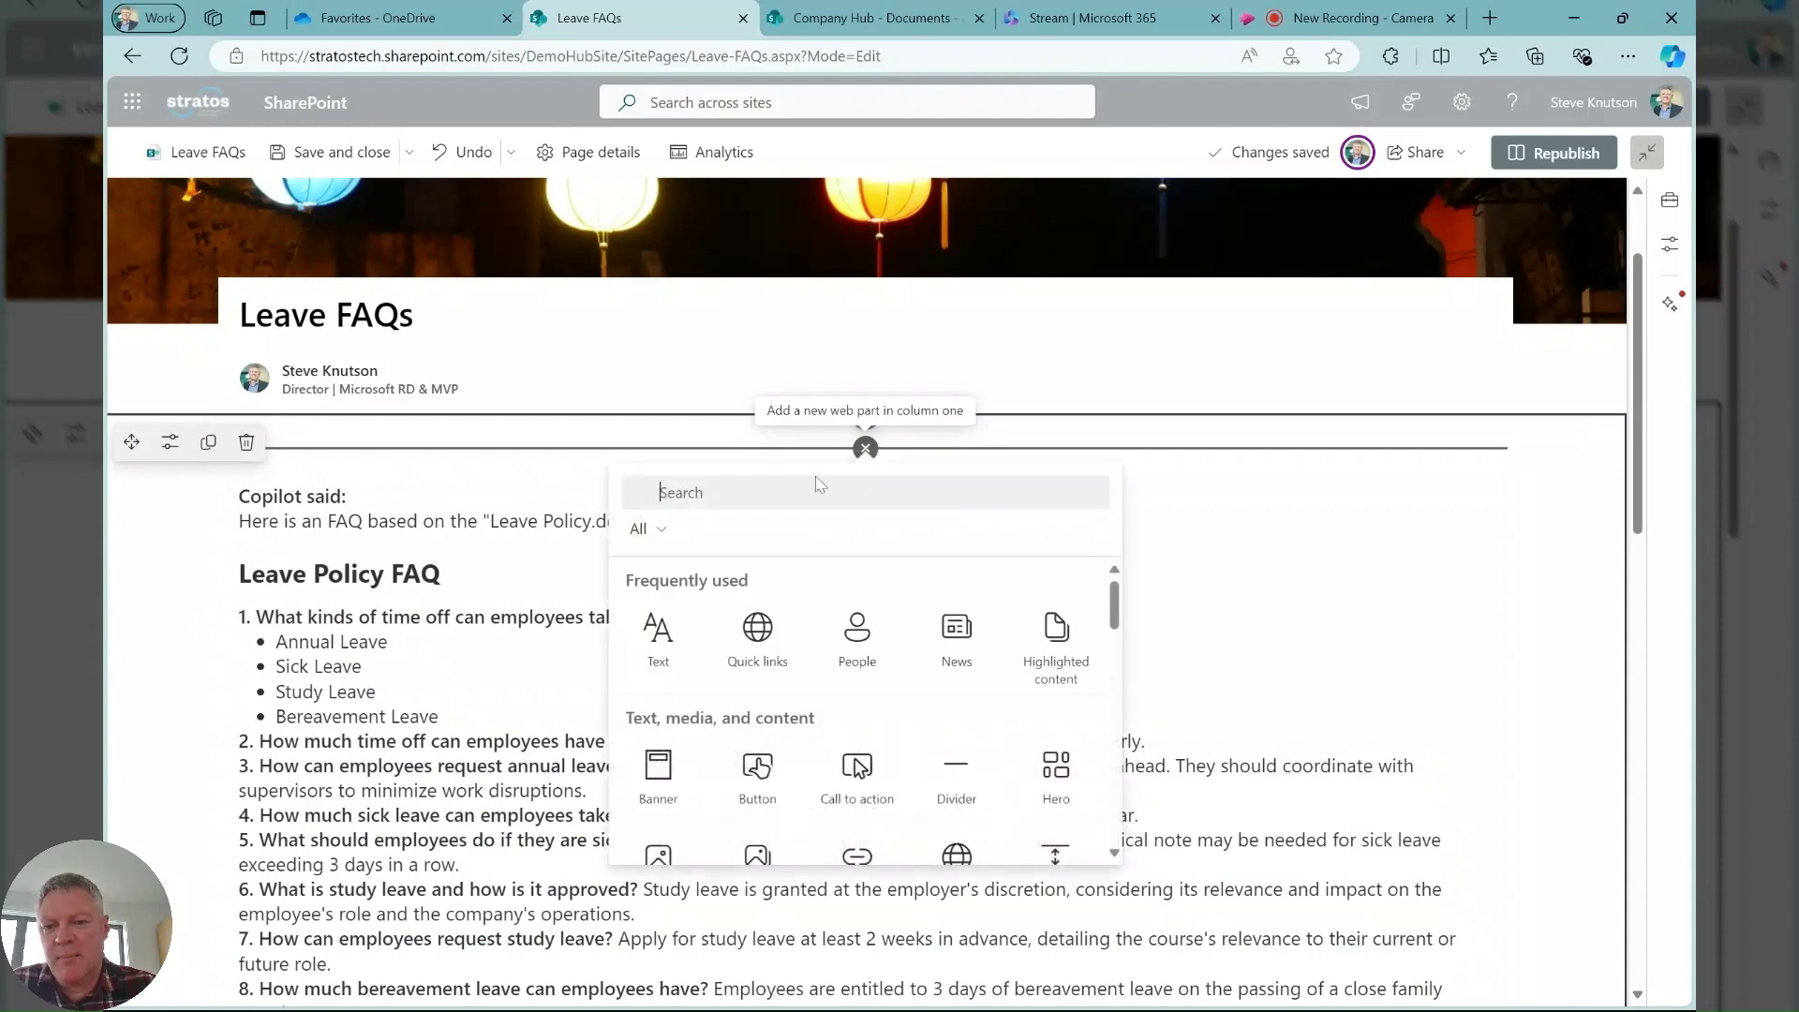
left_click(657, 647)
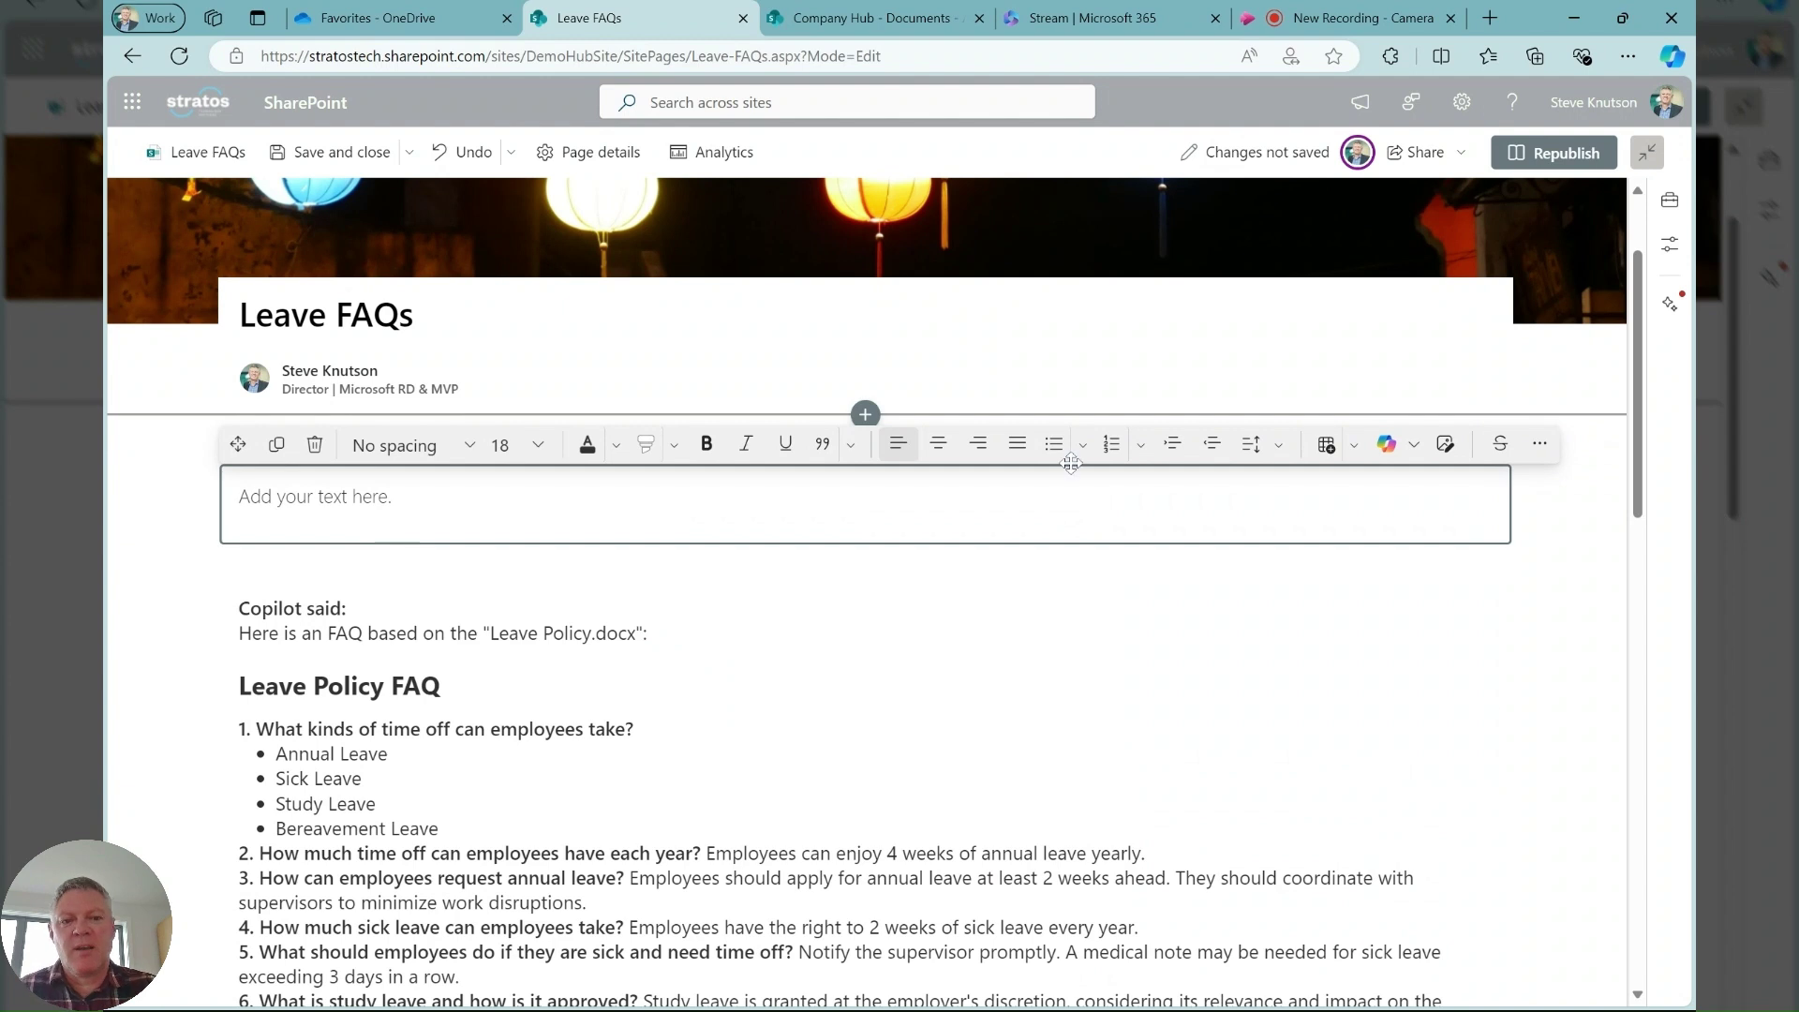
left_click(1414, 446)
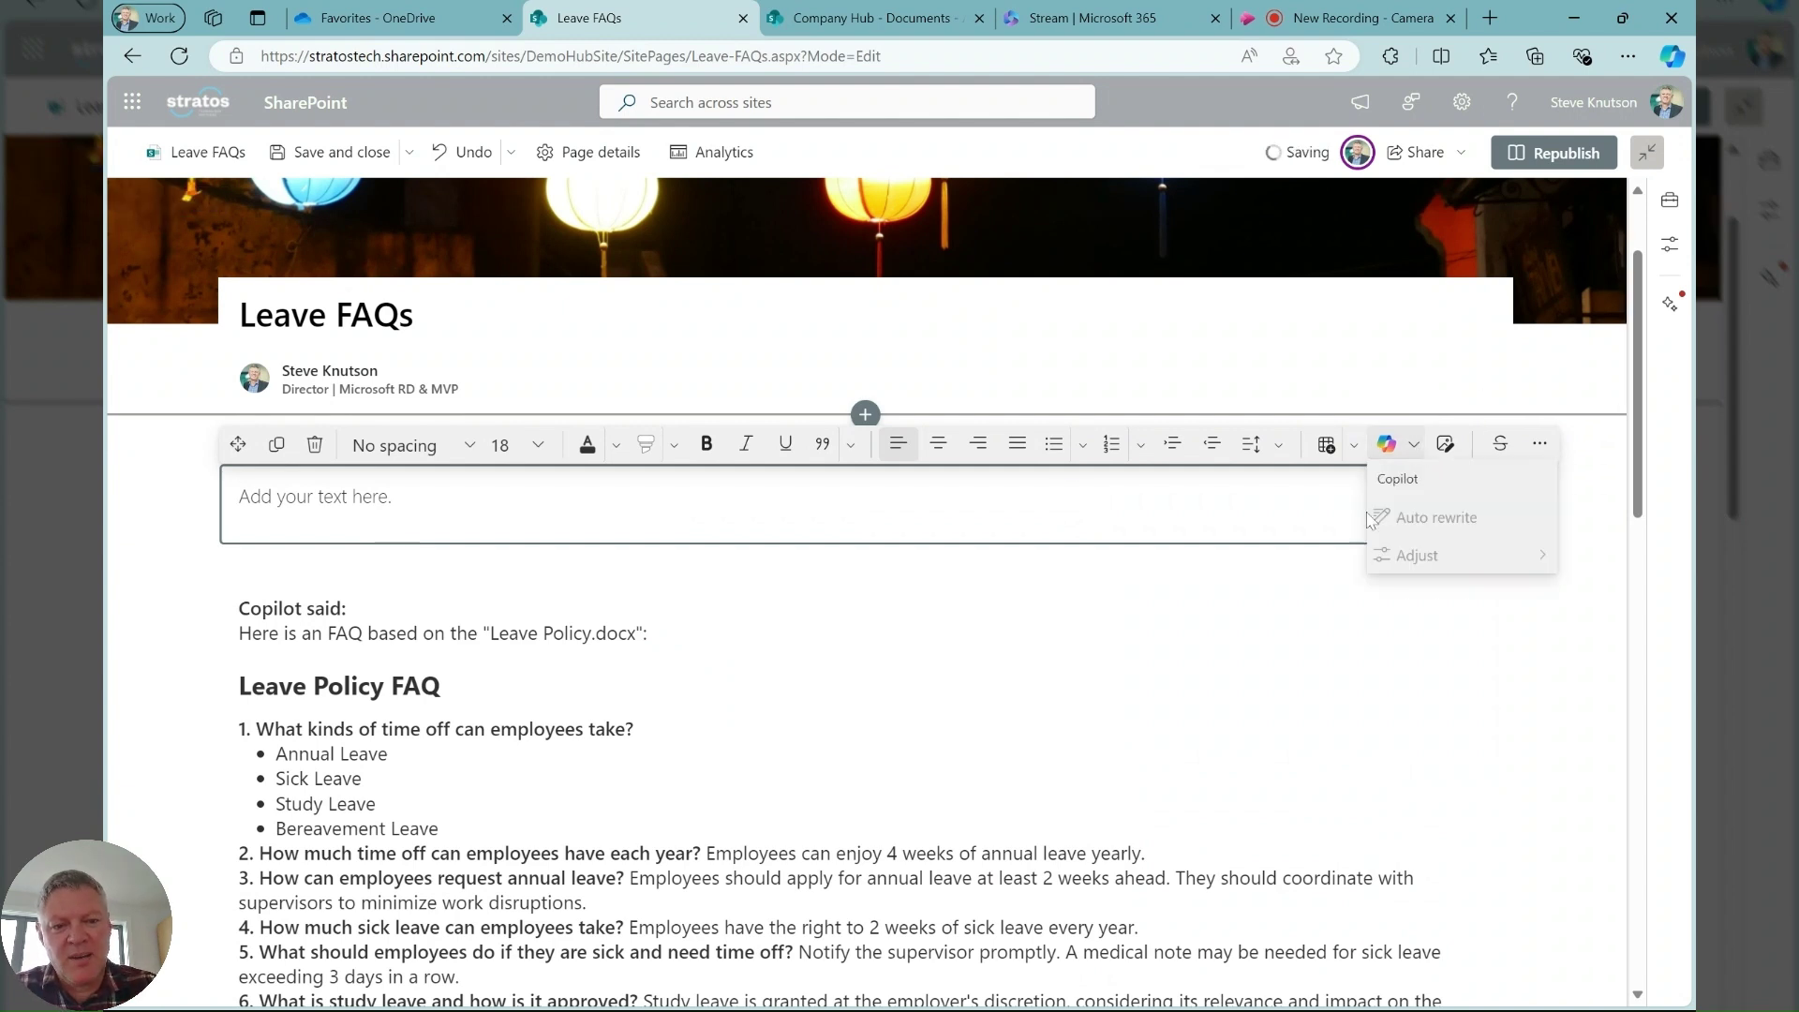
left_click(465, 518)
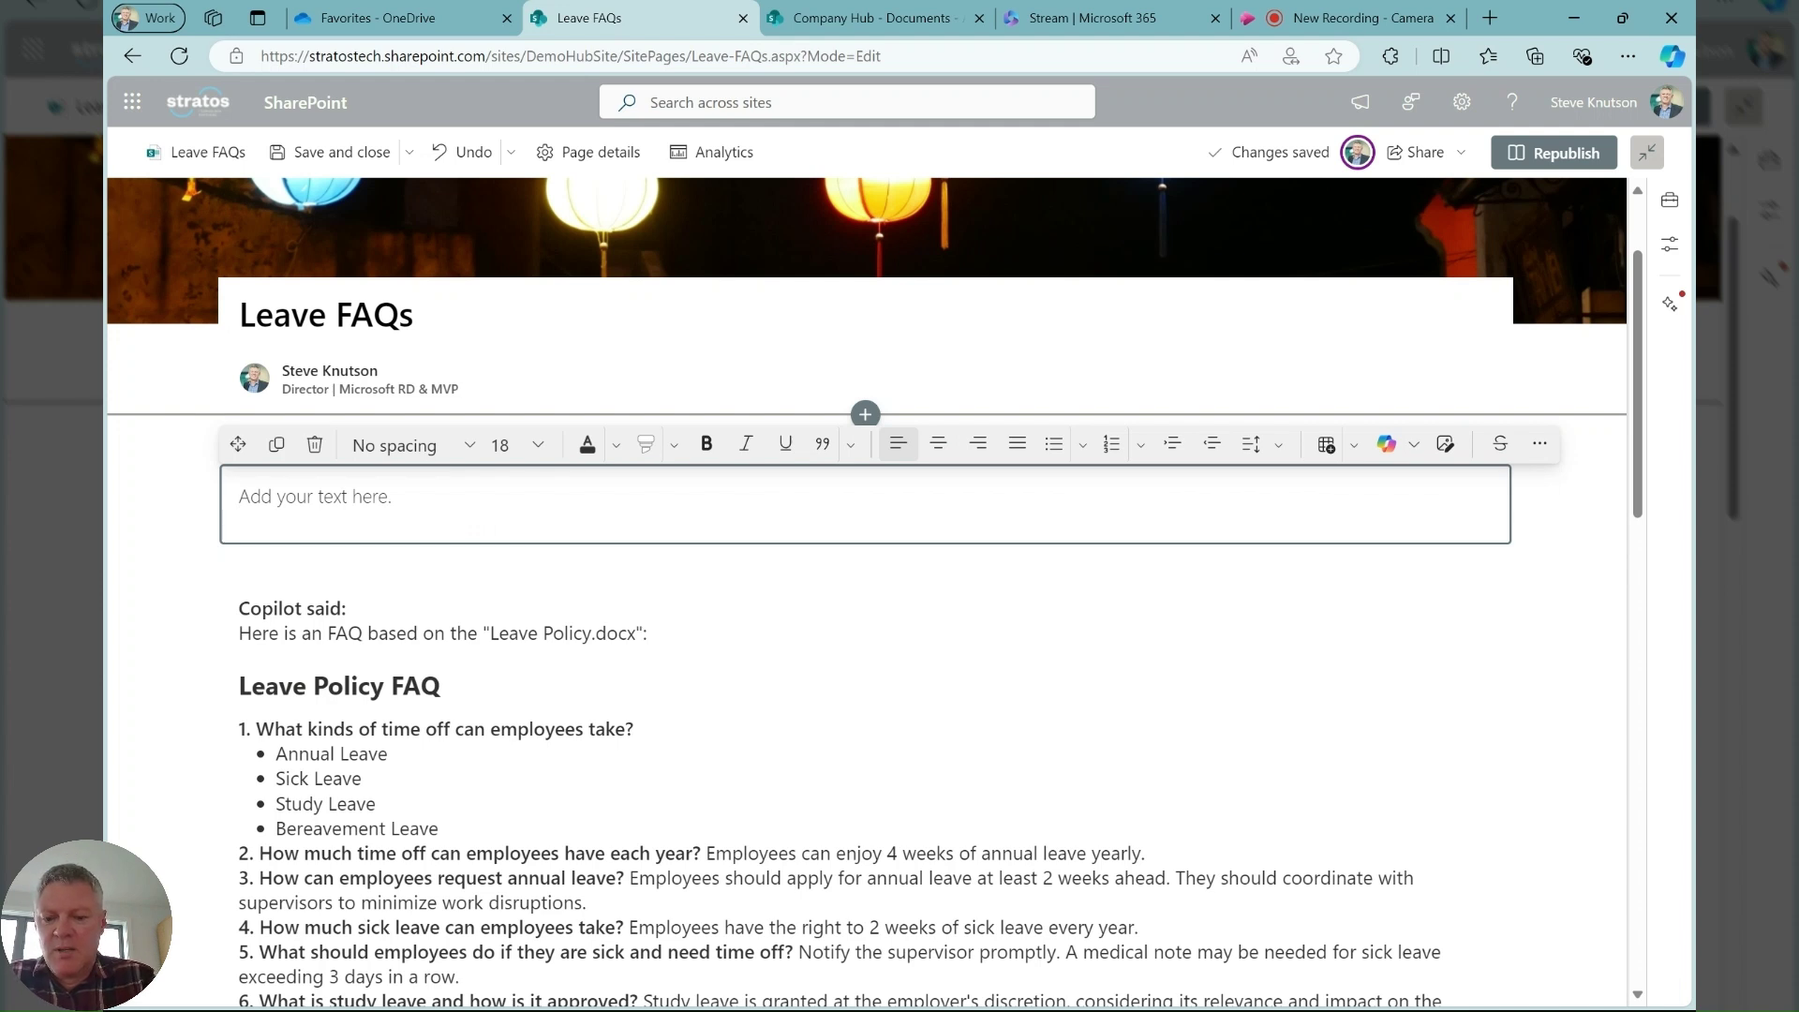
Step: Type the prompt 'definition of annual leave' into the new text block and select it
type("Wri")
key("BackSpace")
key("BackSpace")
key("BackSpace")
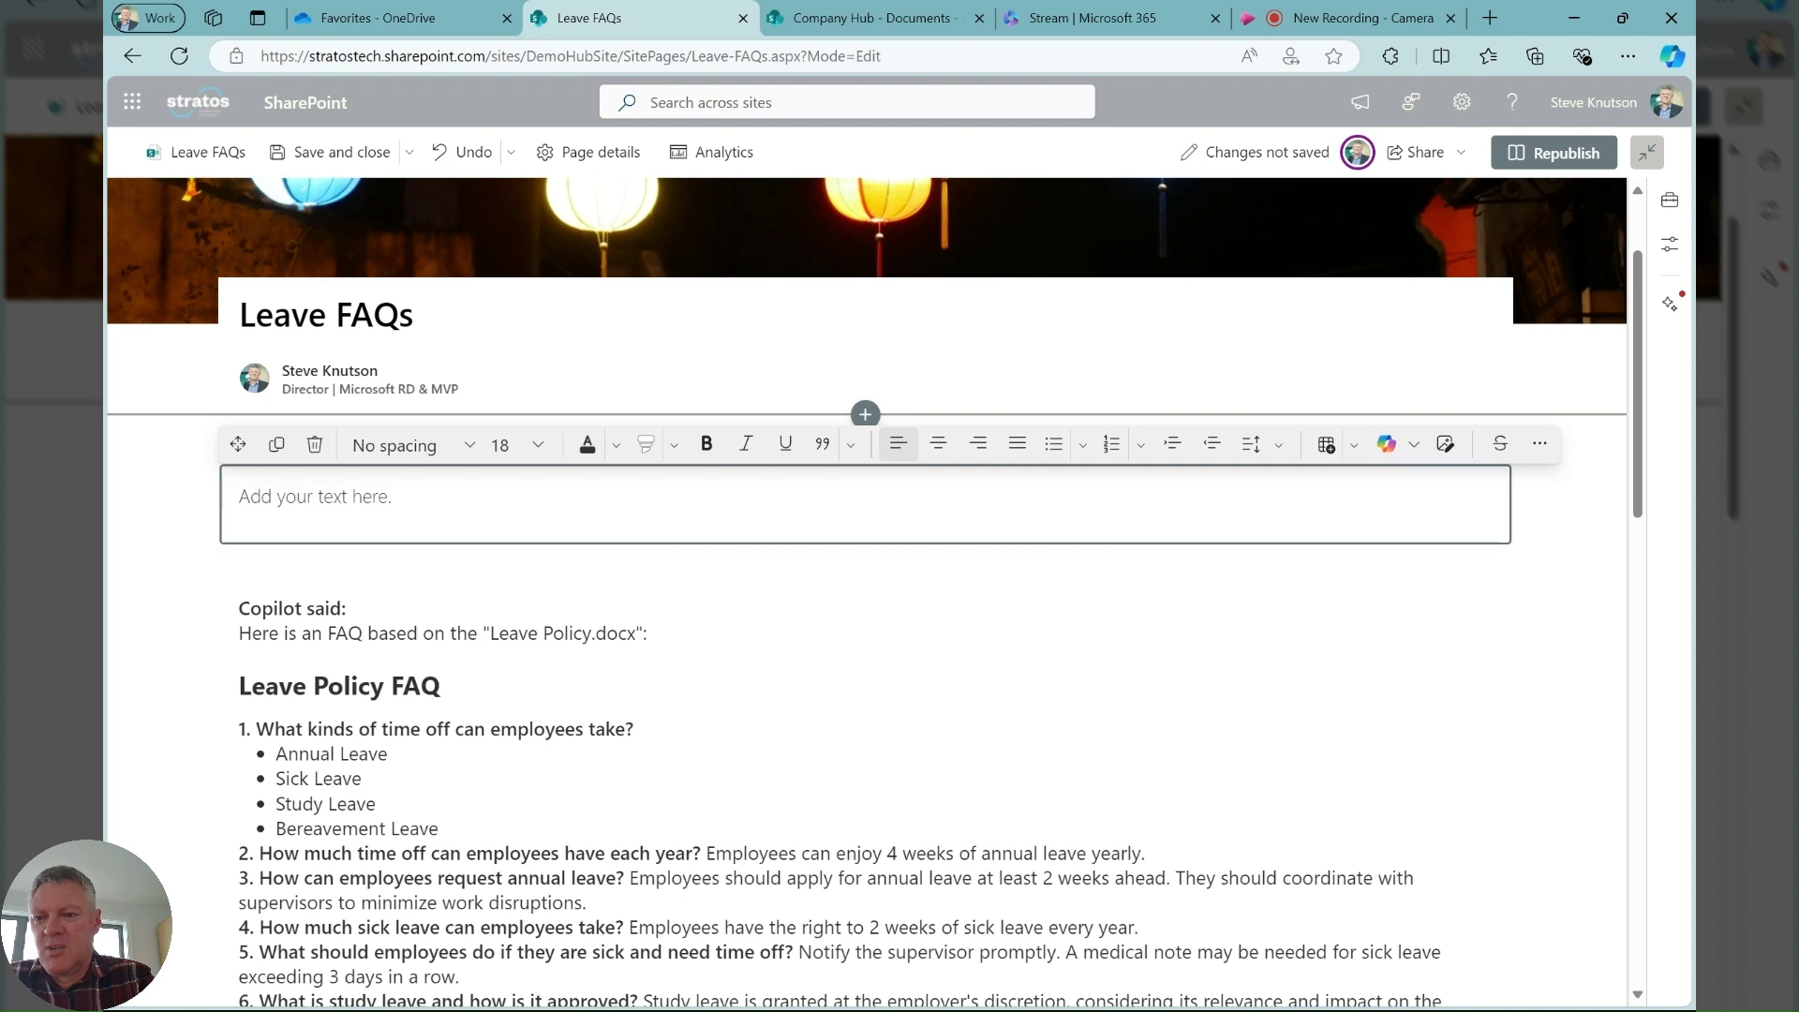
type("definition")
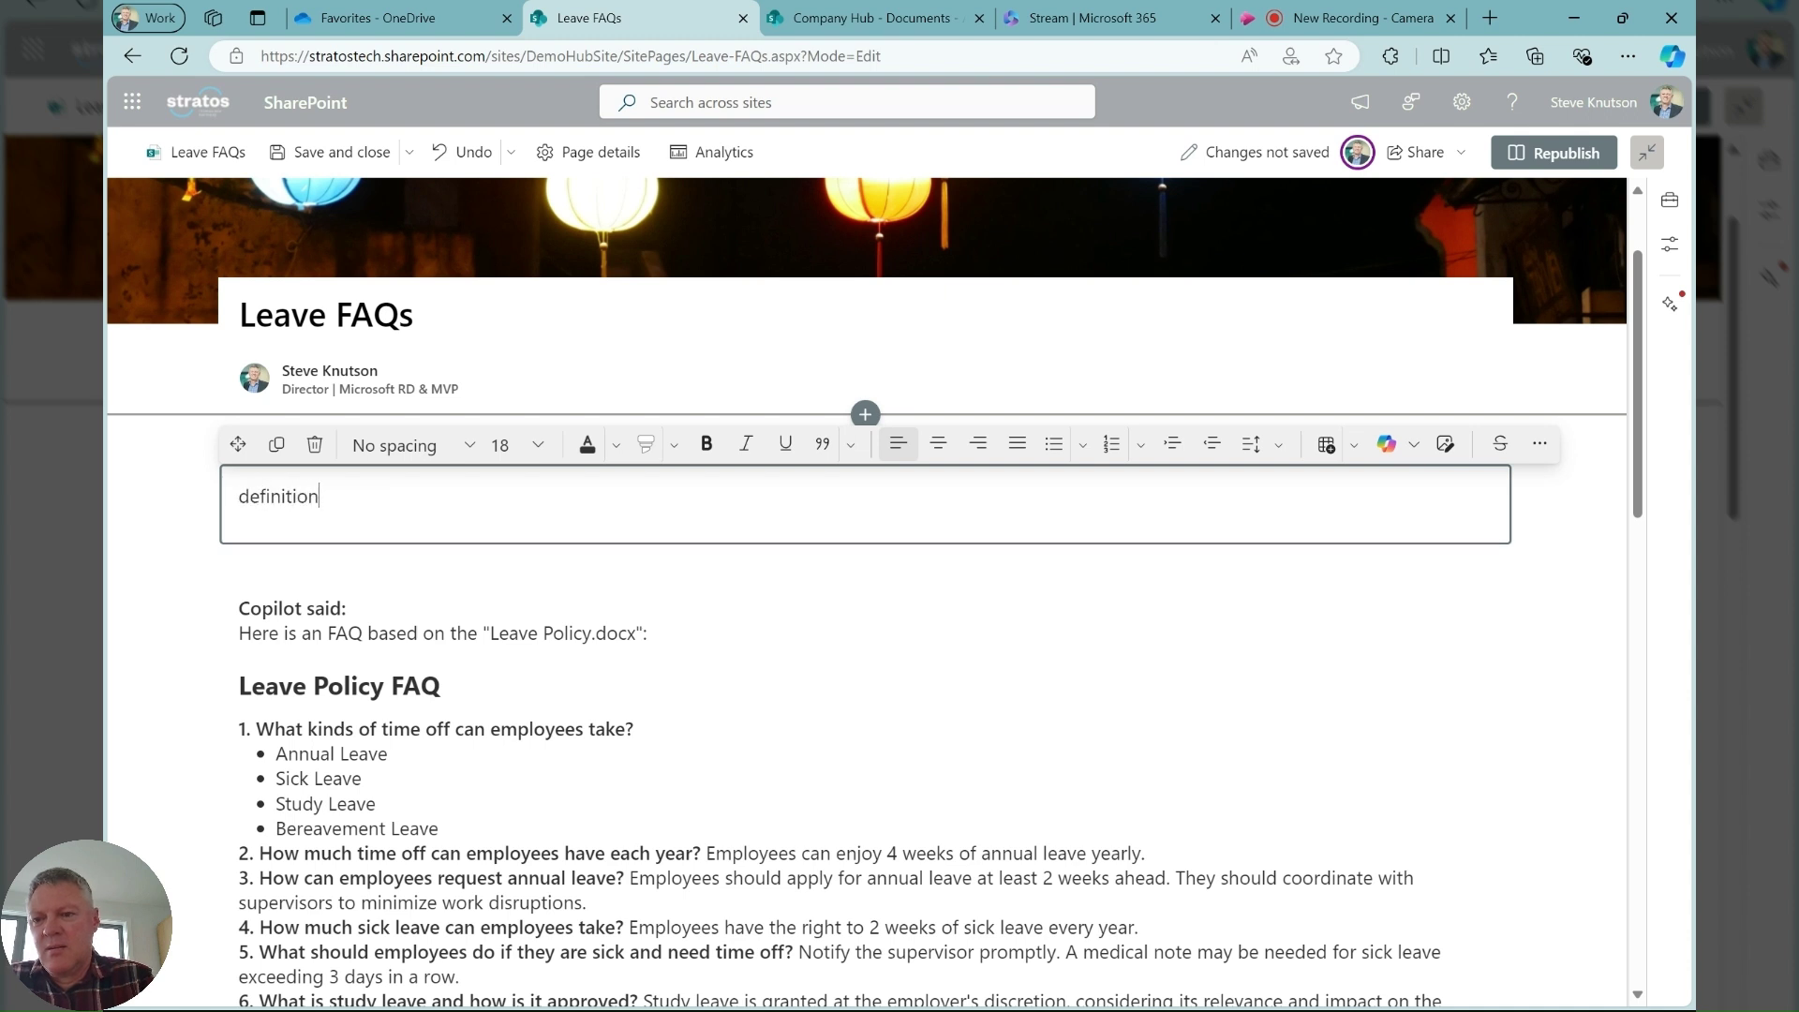
type(" of annual leave")
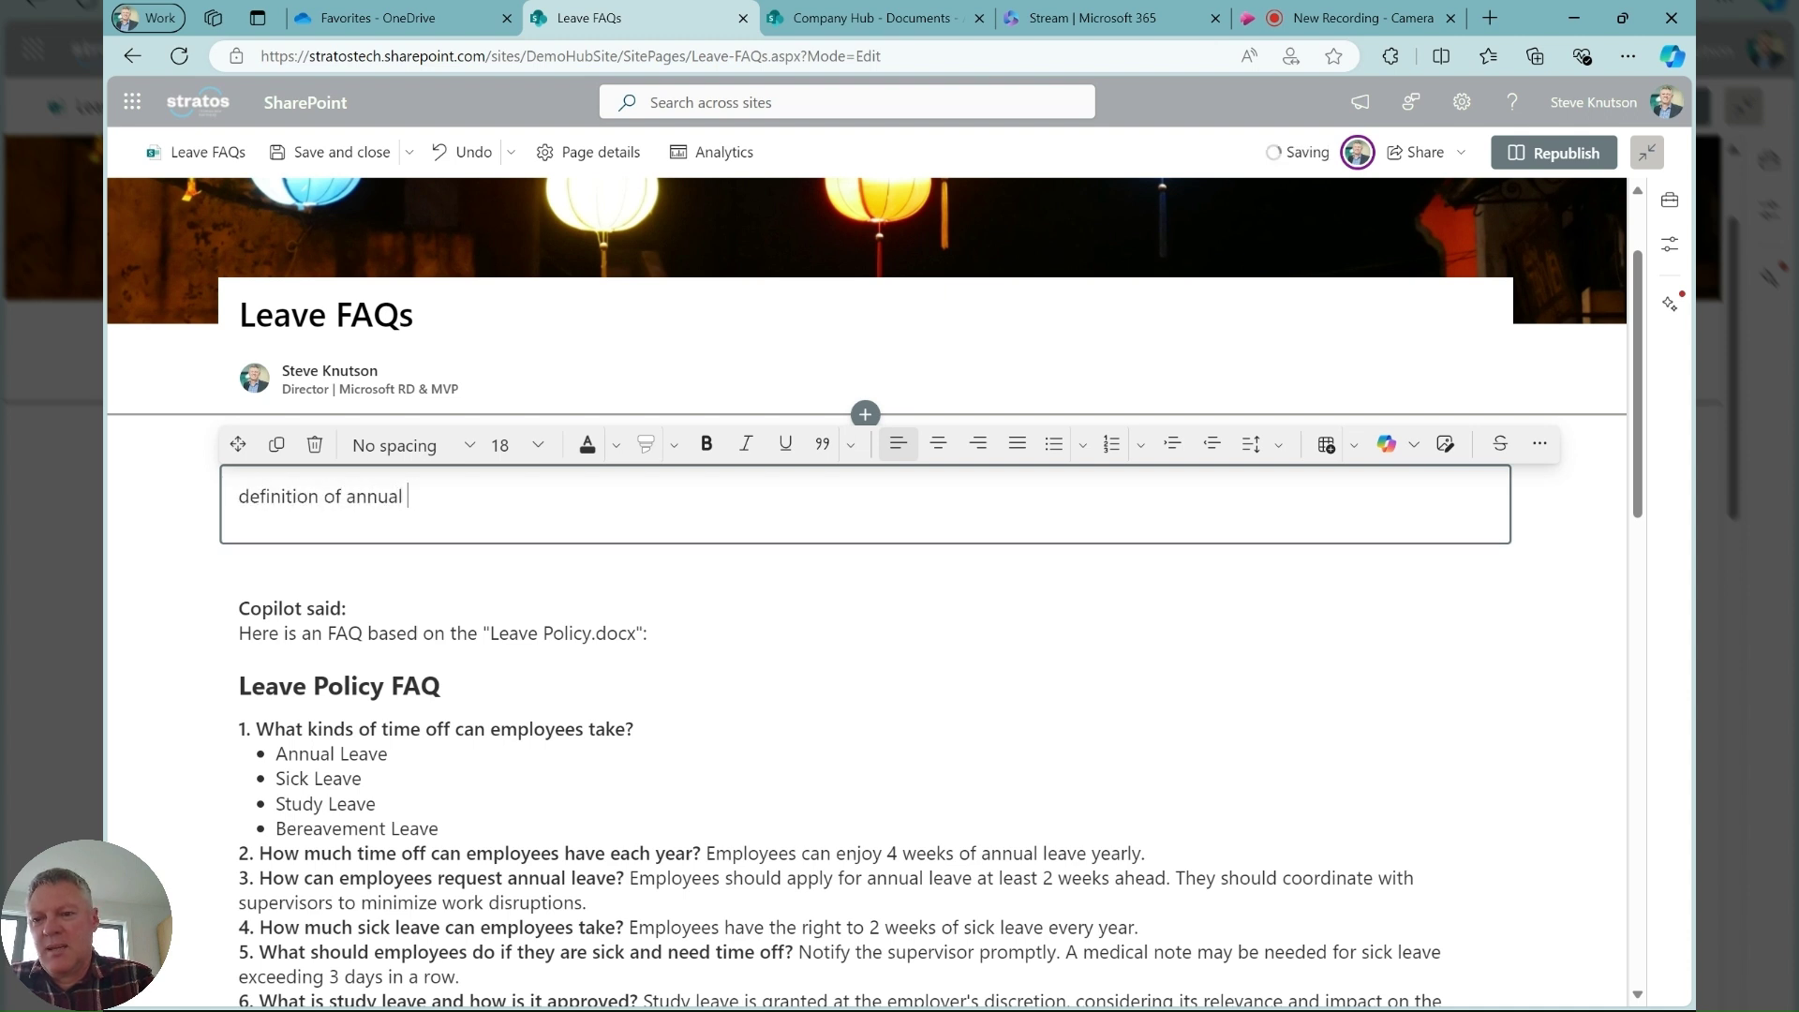
key("shift+Left")
key("shift+Left")
key("shift+Left")
key("shift+Left")
key("shift+Left")
key("shift+Left")
key("shift+Left")
key("shift+Left")
key("shift+Left")
key("shift+Left")
key("shift+Left")
key("shift+Left")
key("shift+Left")
key("shift+Left")
key("shift+Left")
key("shift+Left")
key("shift+Left")
key("shift+Left")
key("shift+Left")
key("shift+Left")
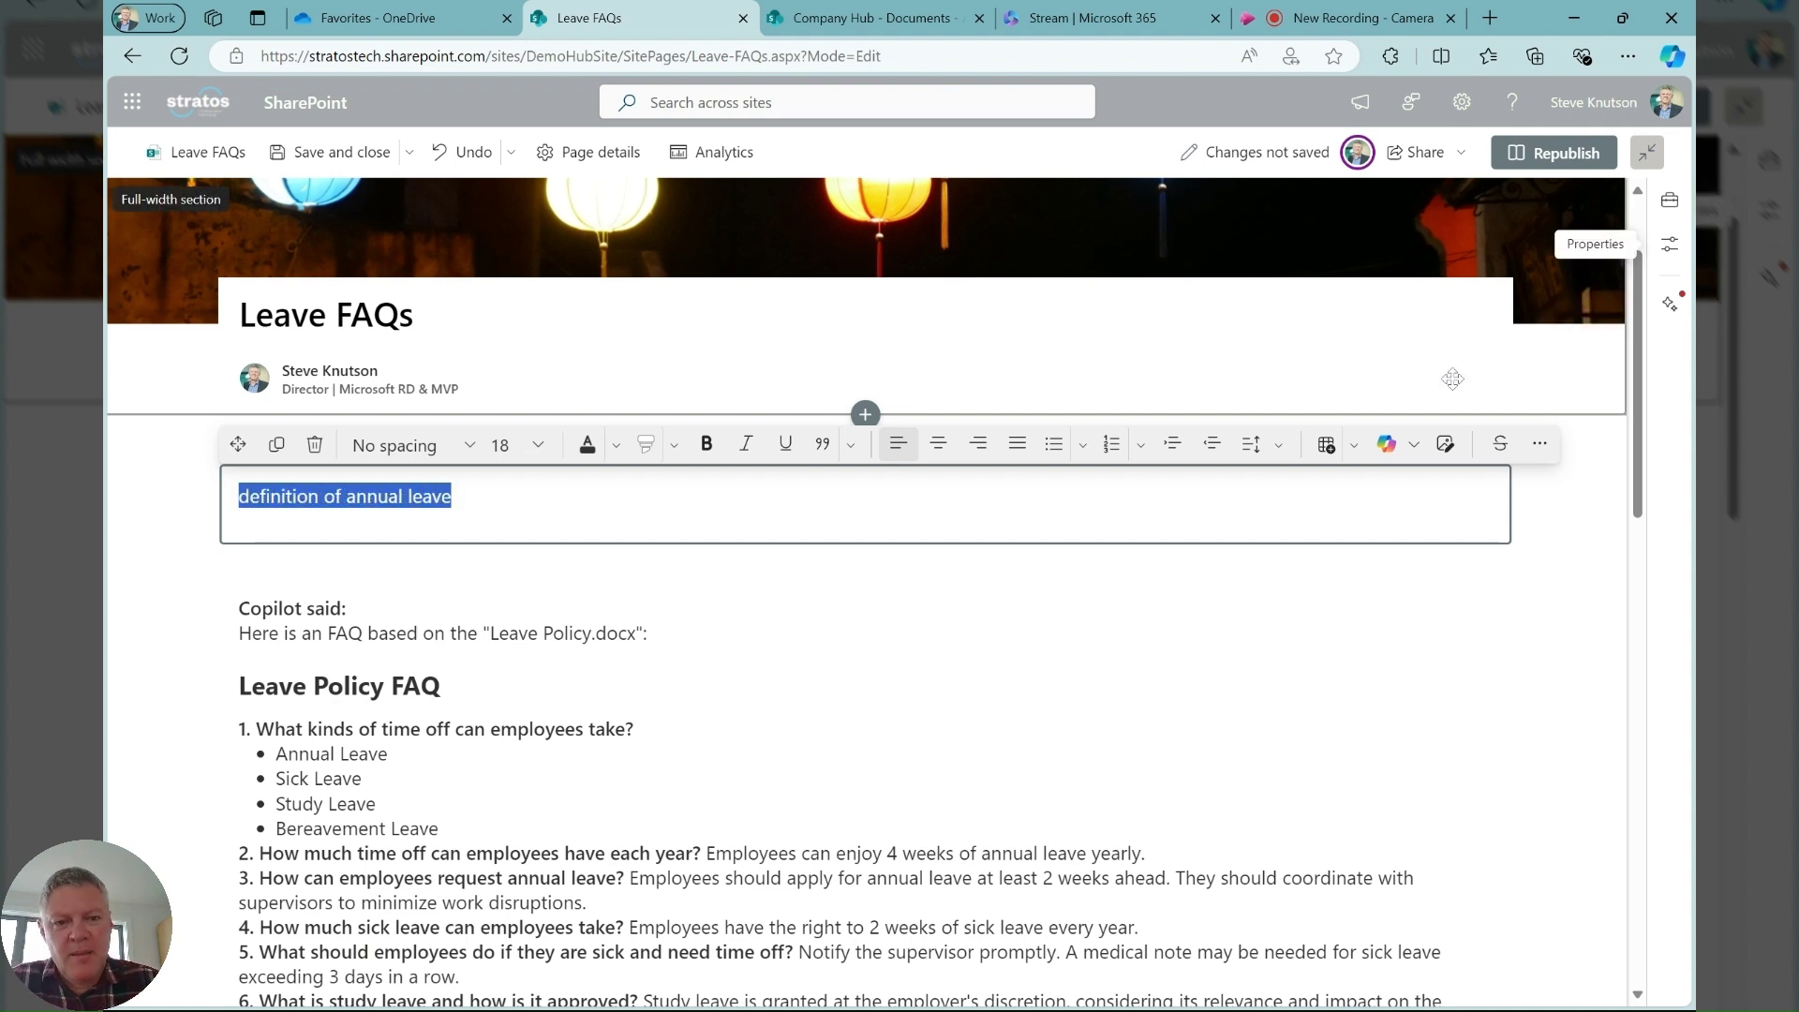
Step: Have Copilot auto-rewrite it longer, replacing the line with 'Exploring the Meaning of Annual Leave' text
left_click(1389, 444)
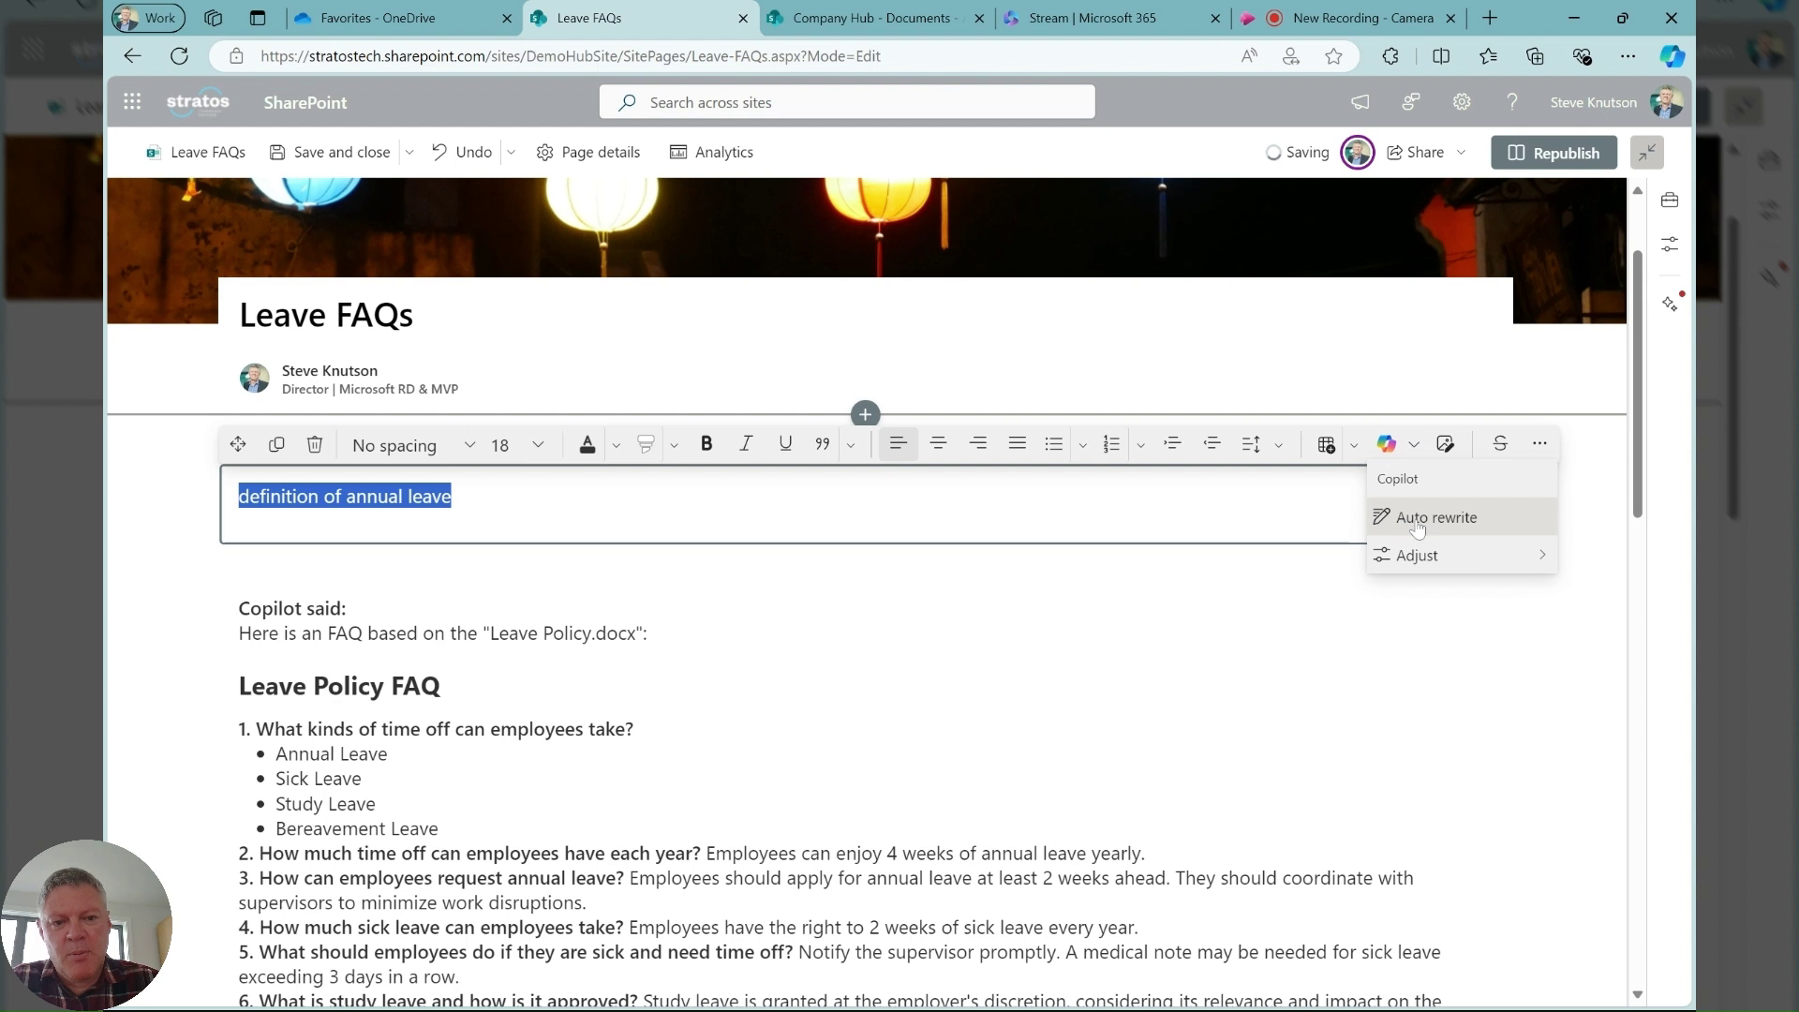
left_click(1401, 518)
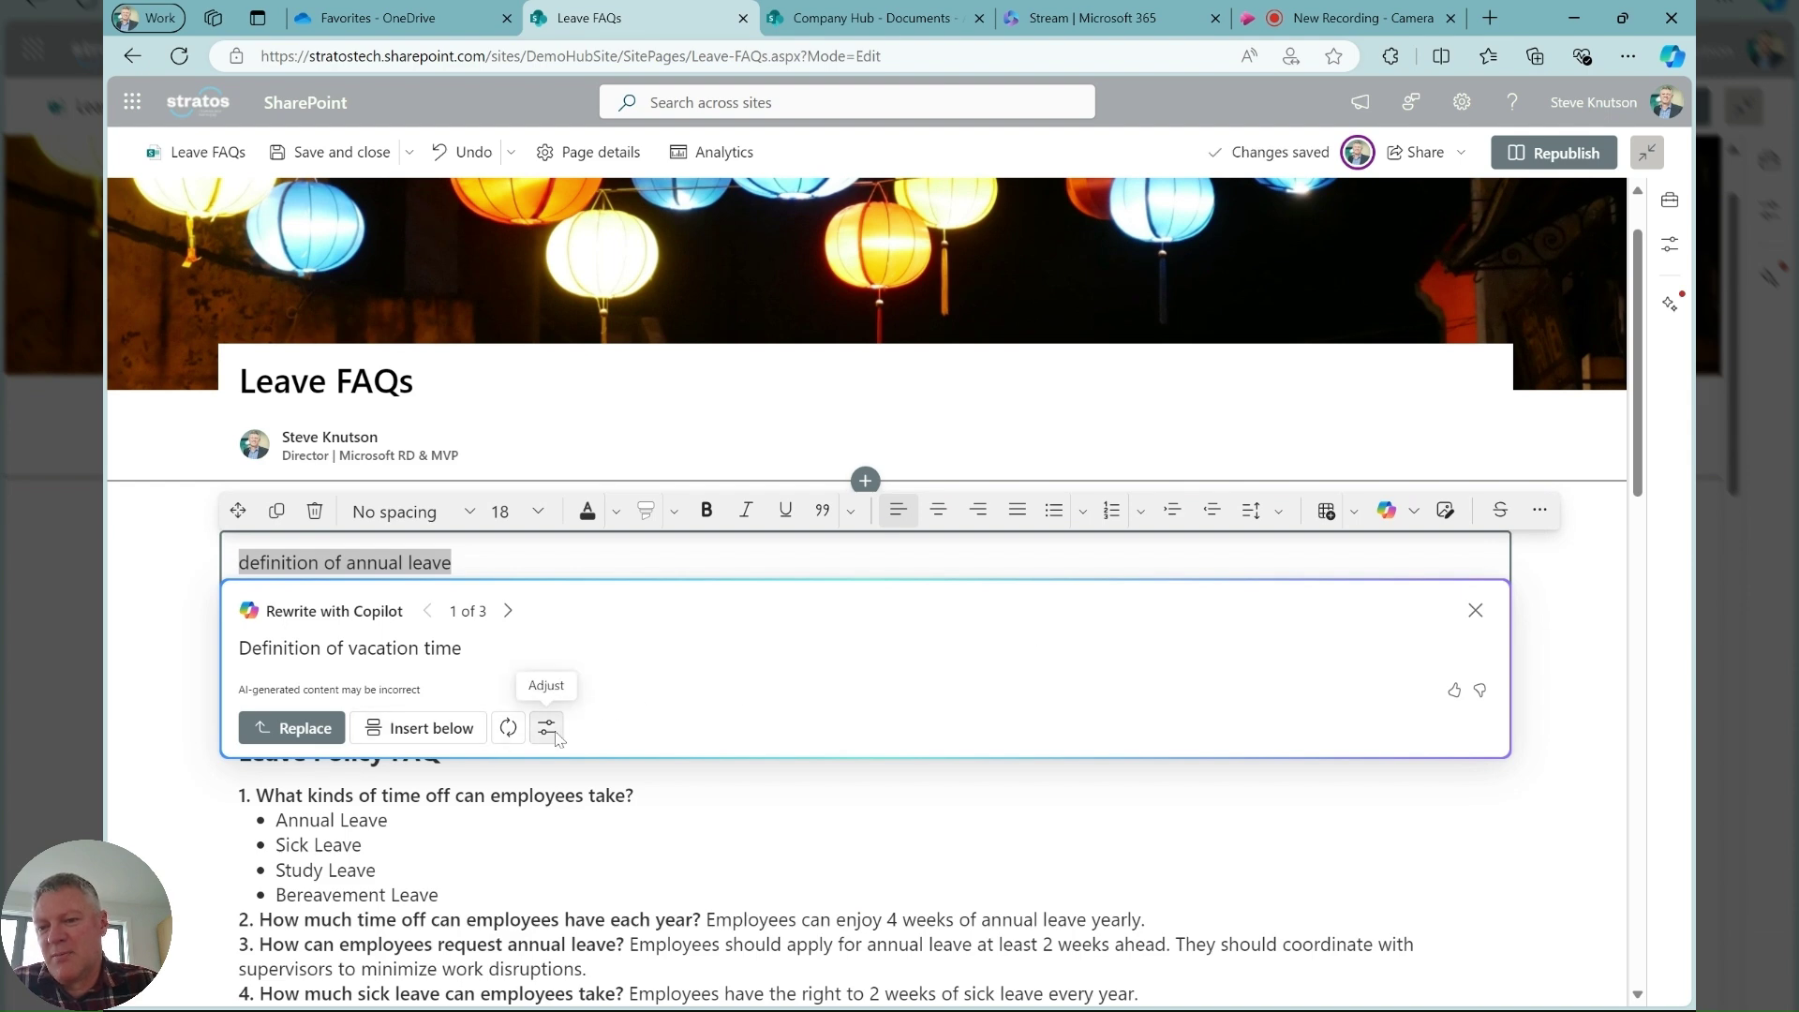
left_click(546, 728)
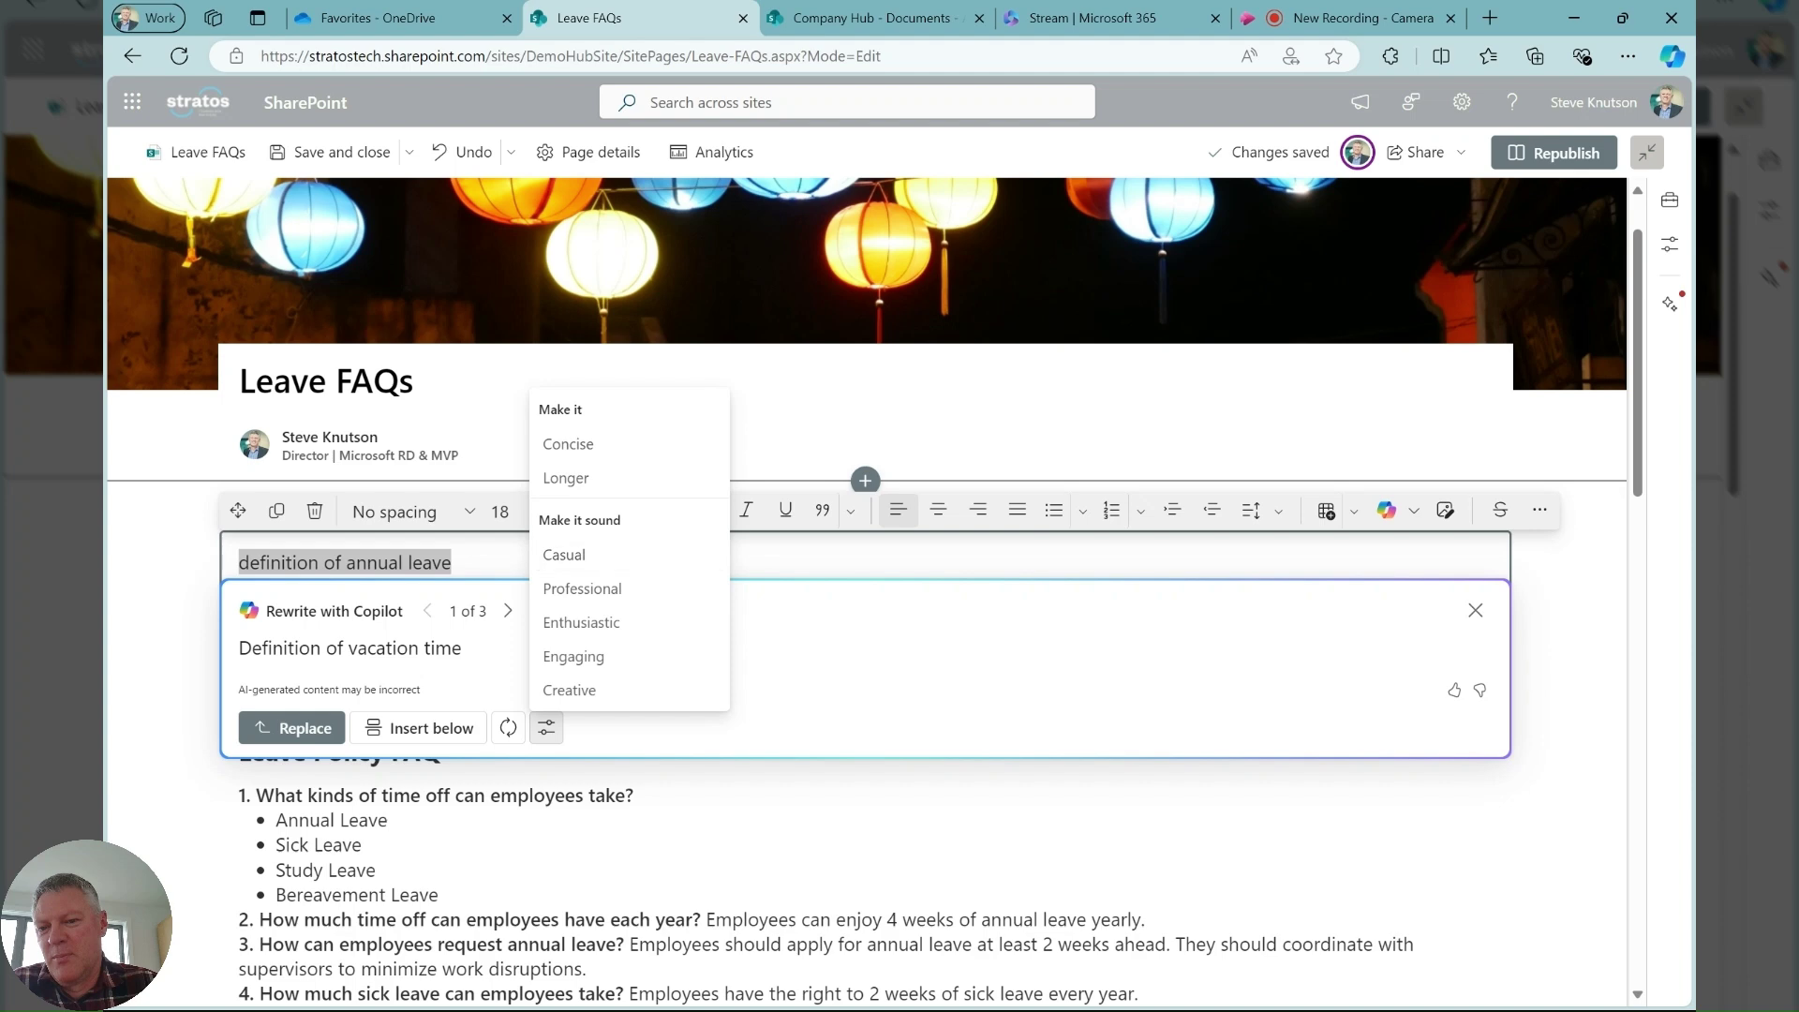
left_click(566, 477)
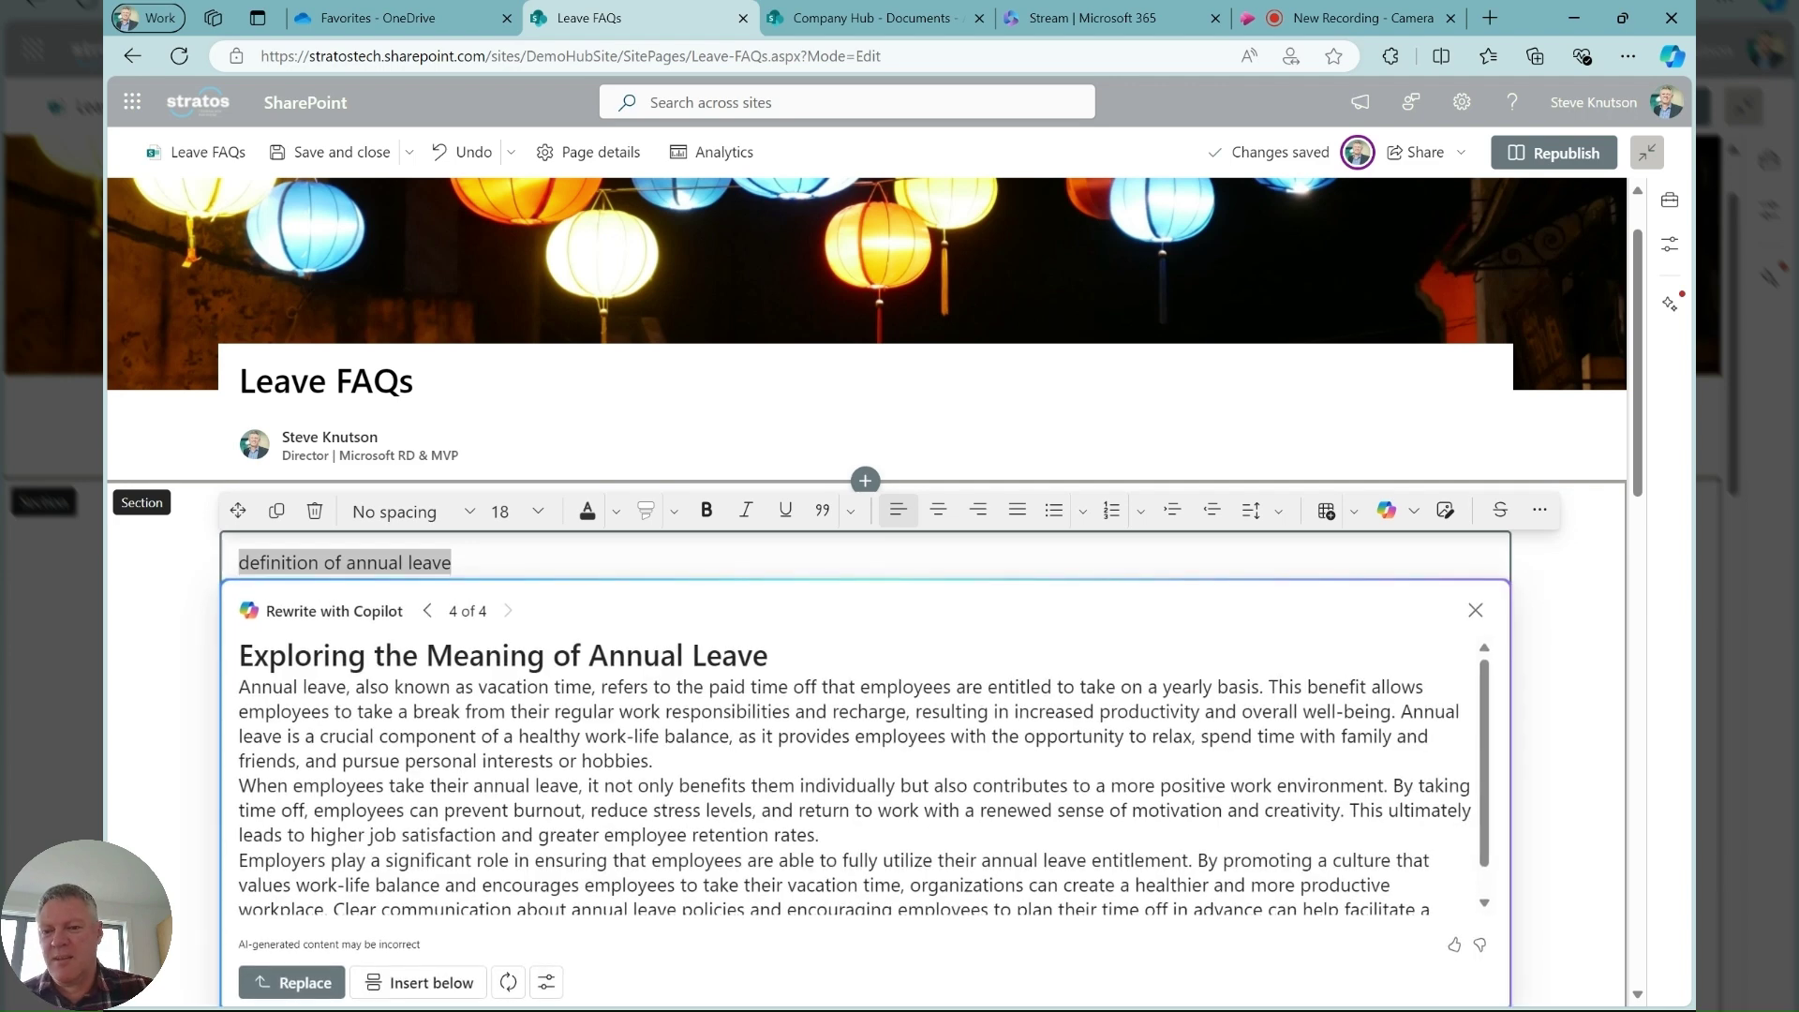
scroll(277, 642, "down", 5)
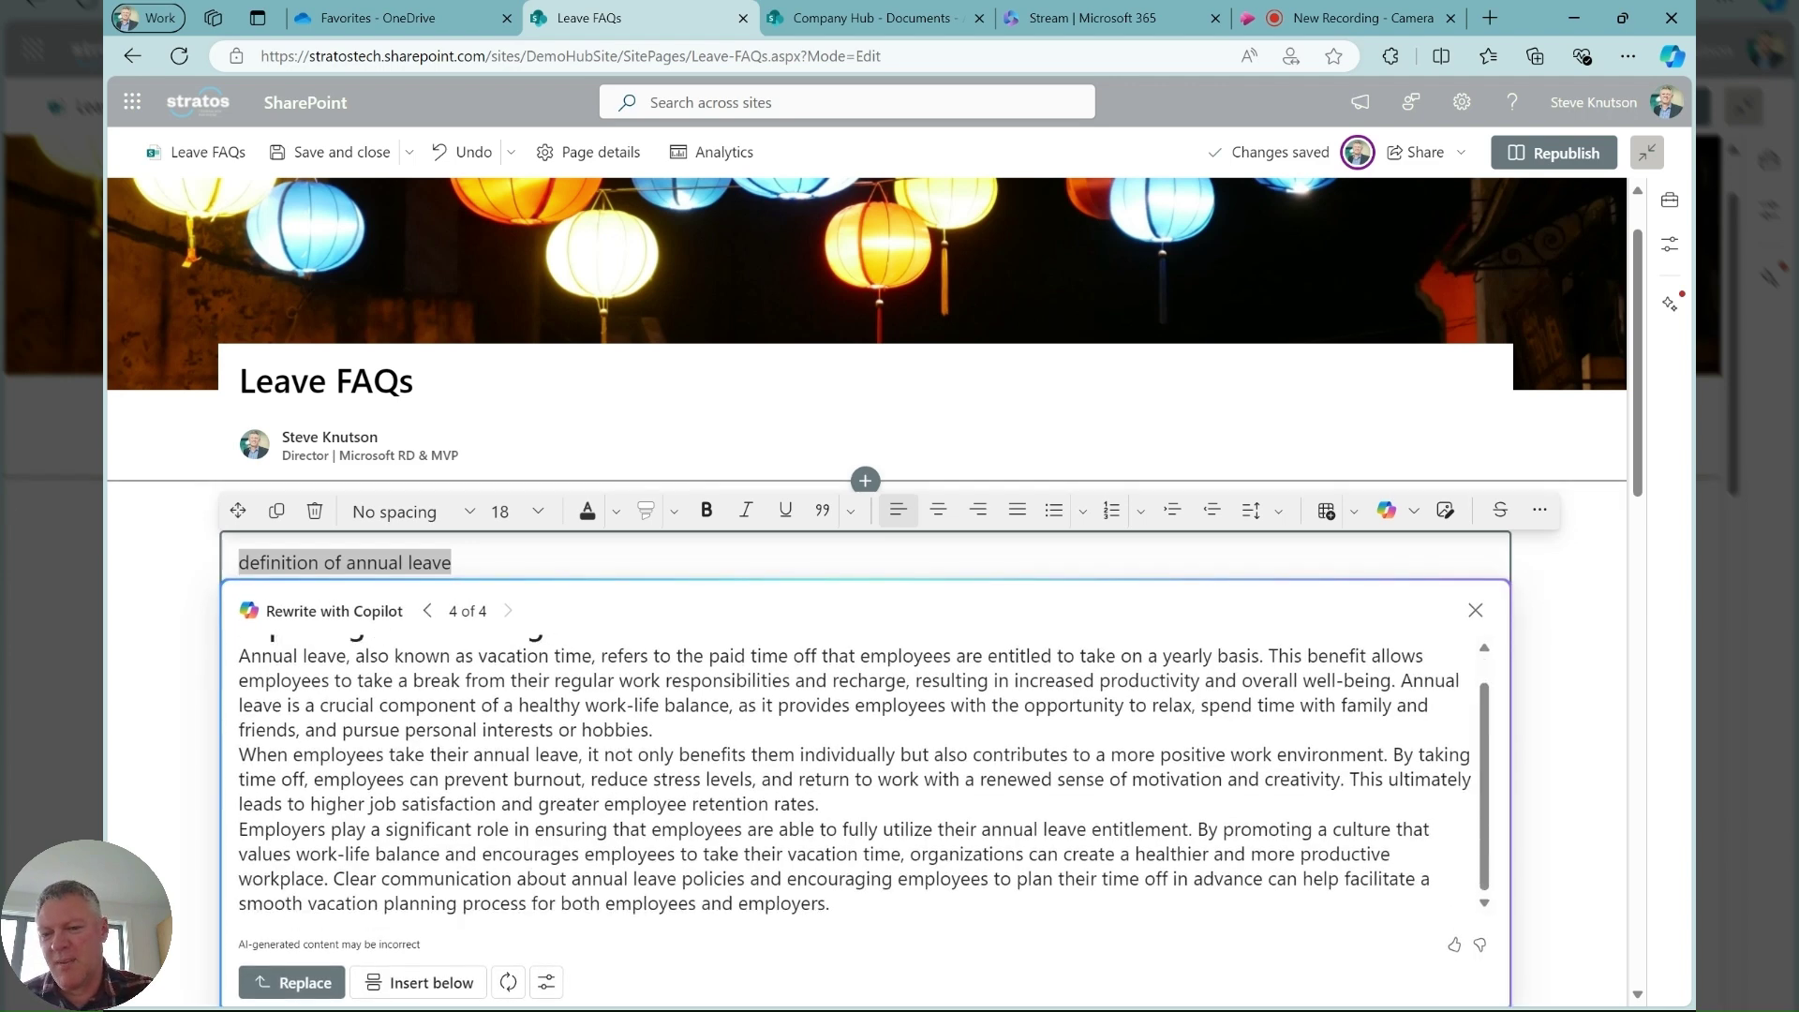
scroll(867, 581, "down", 2)
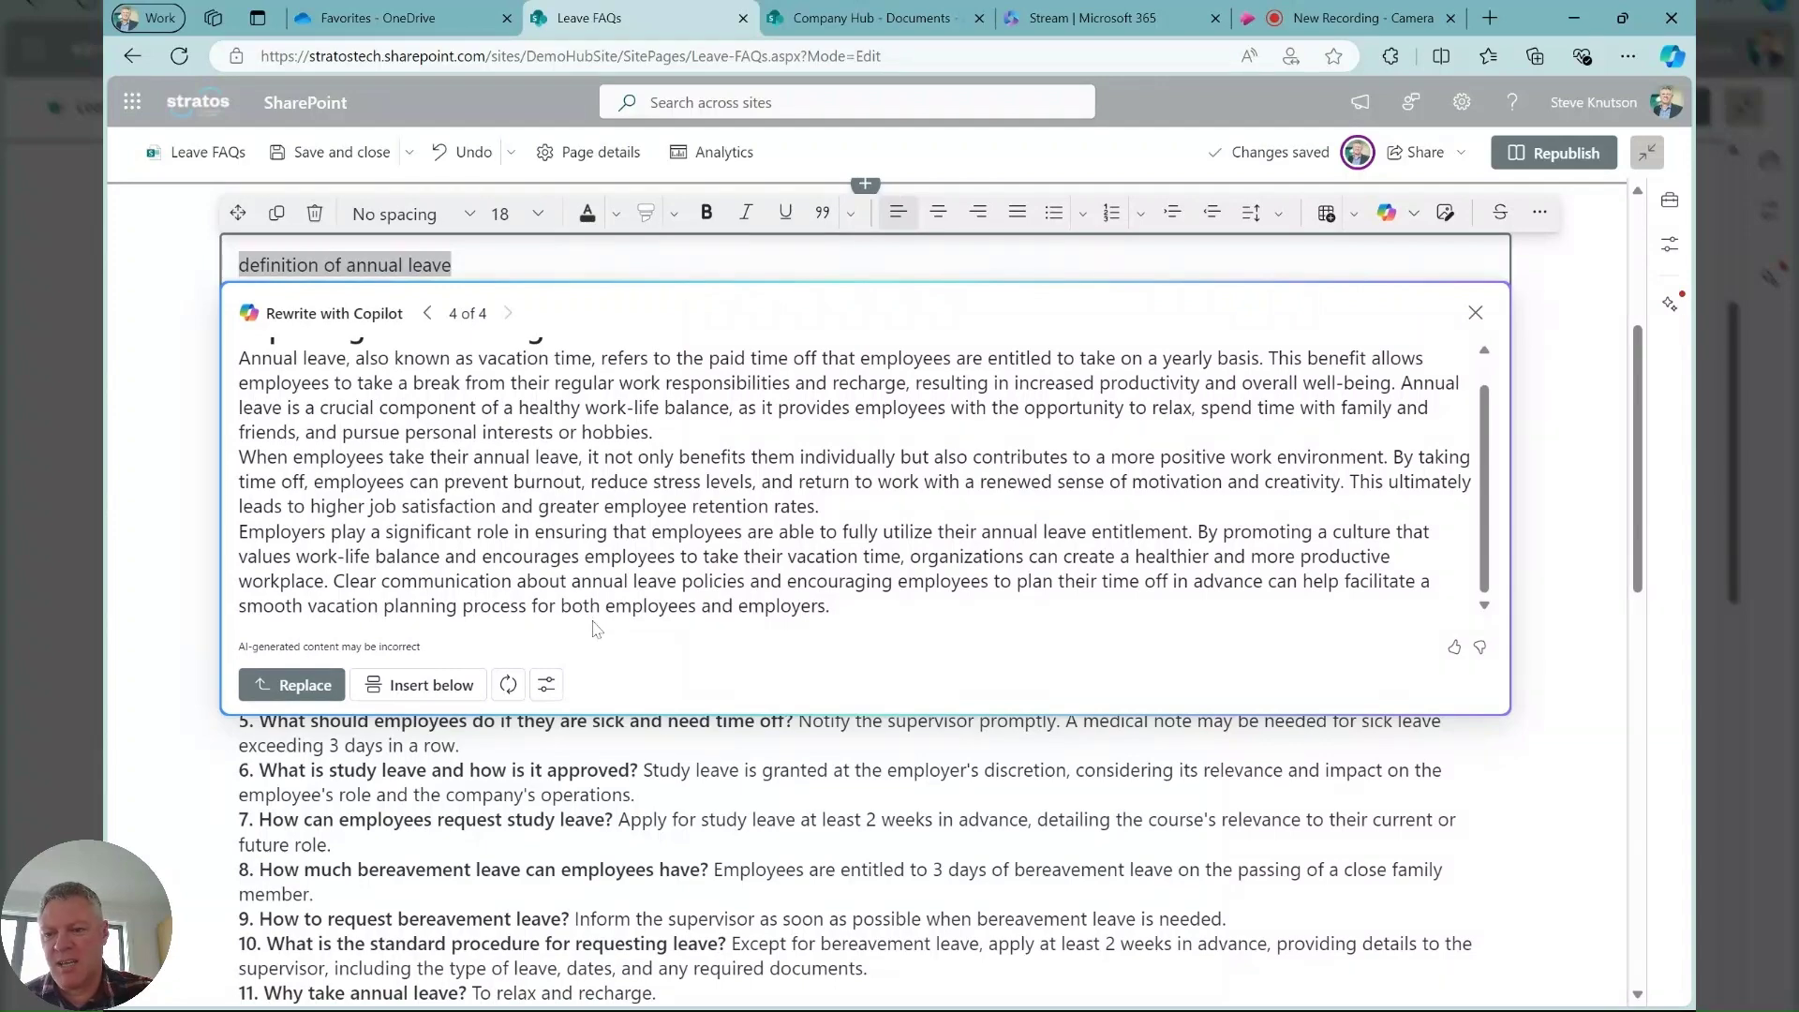
left_click(309, 691)
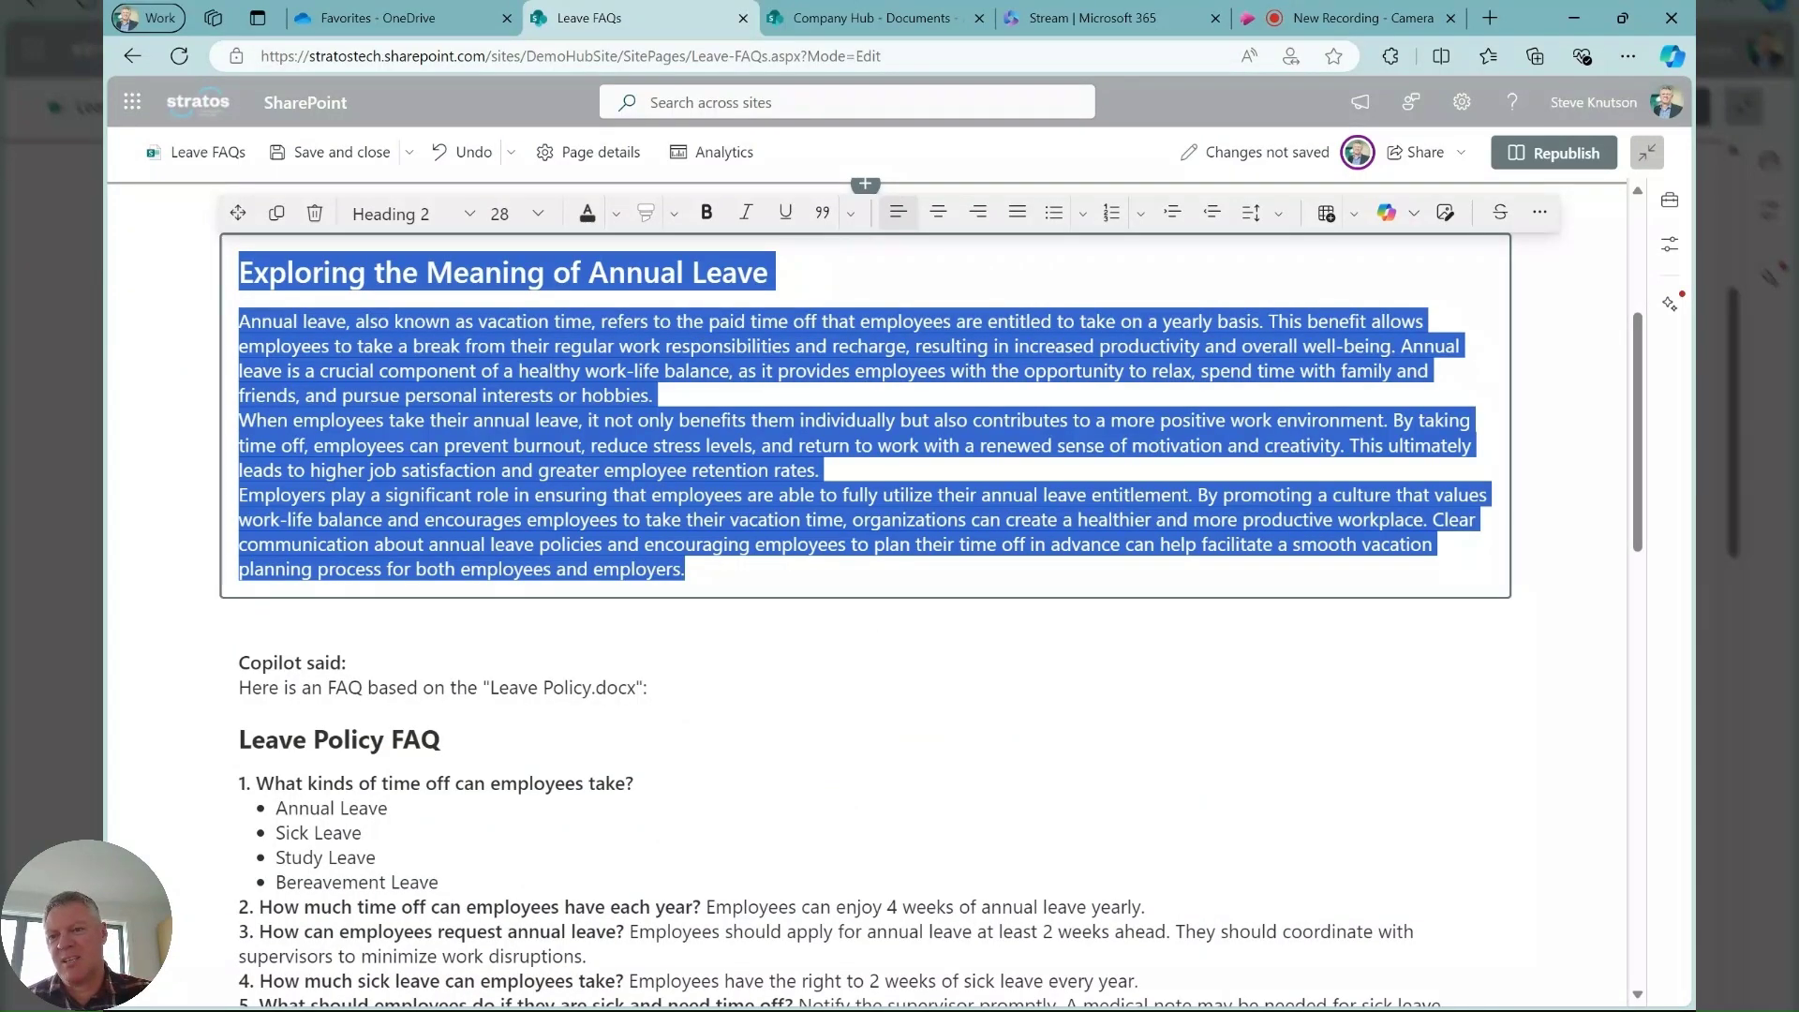
left_click(839, 495)
scroll(838, 562, "up", 5)
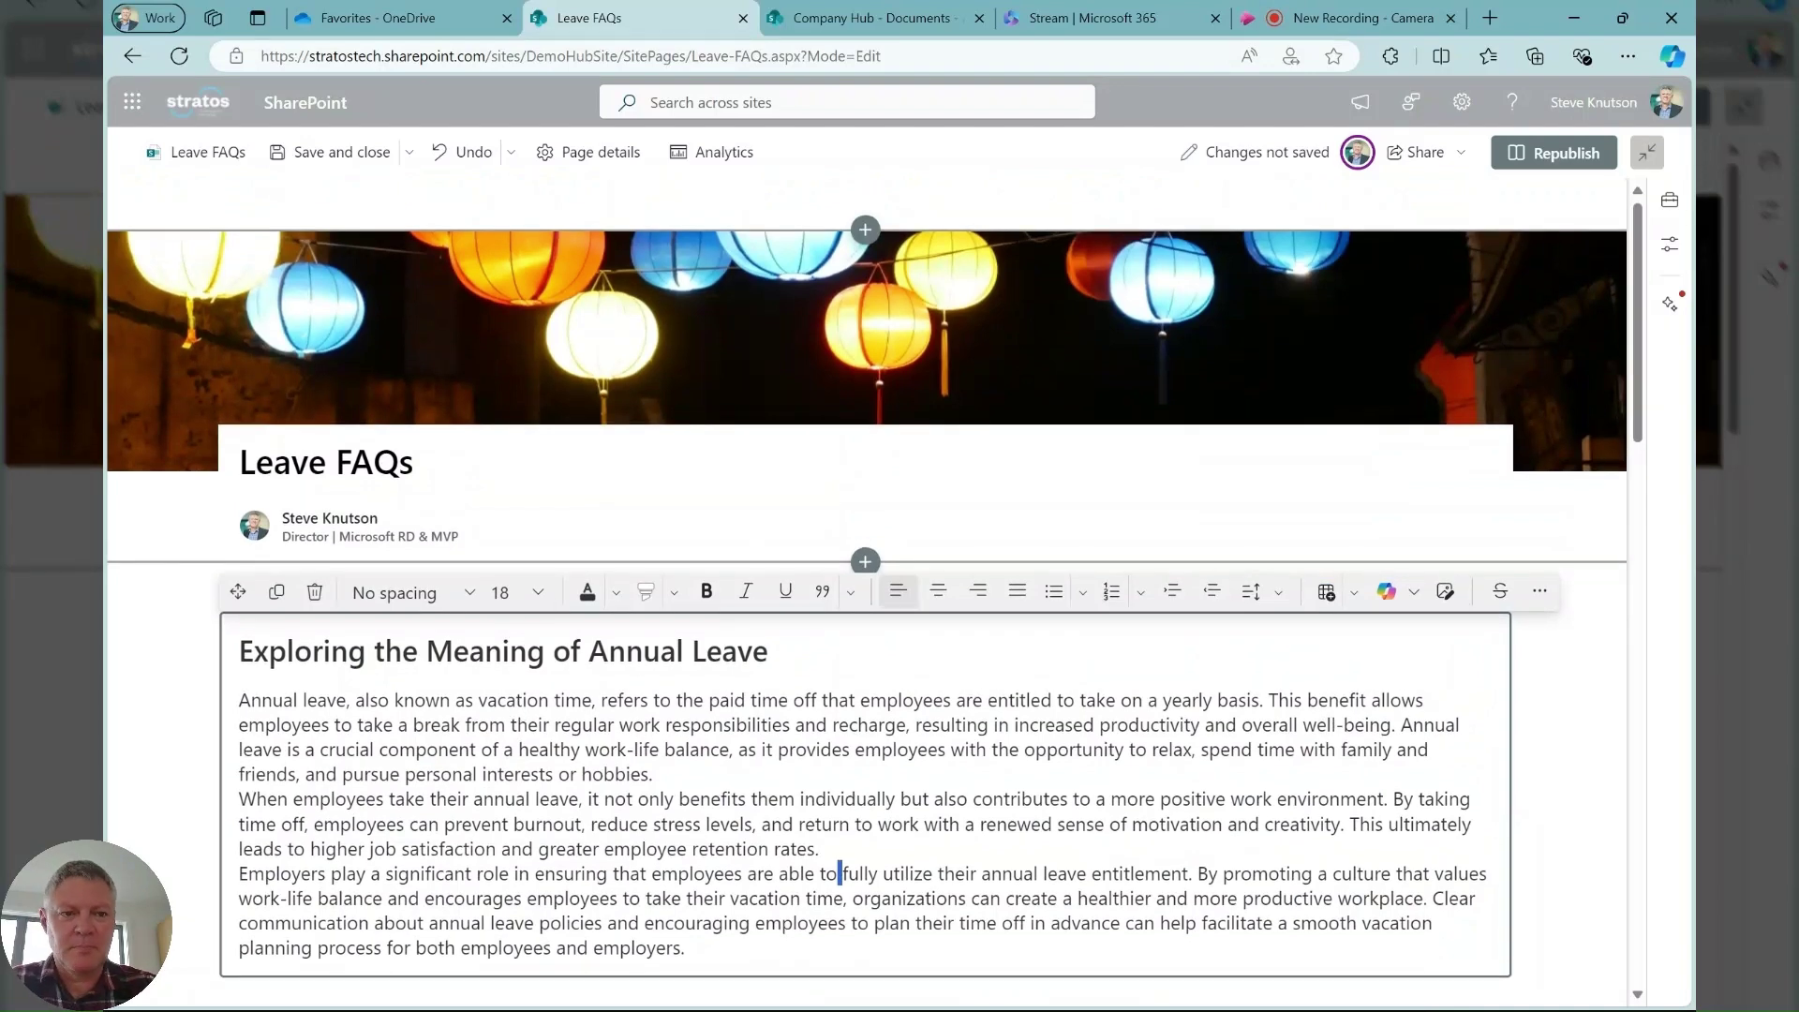
Step: Republish the Leave FAQs page and review the annual leave section above the FAQ list
left_click(1552, 161)
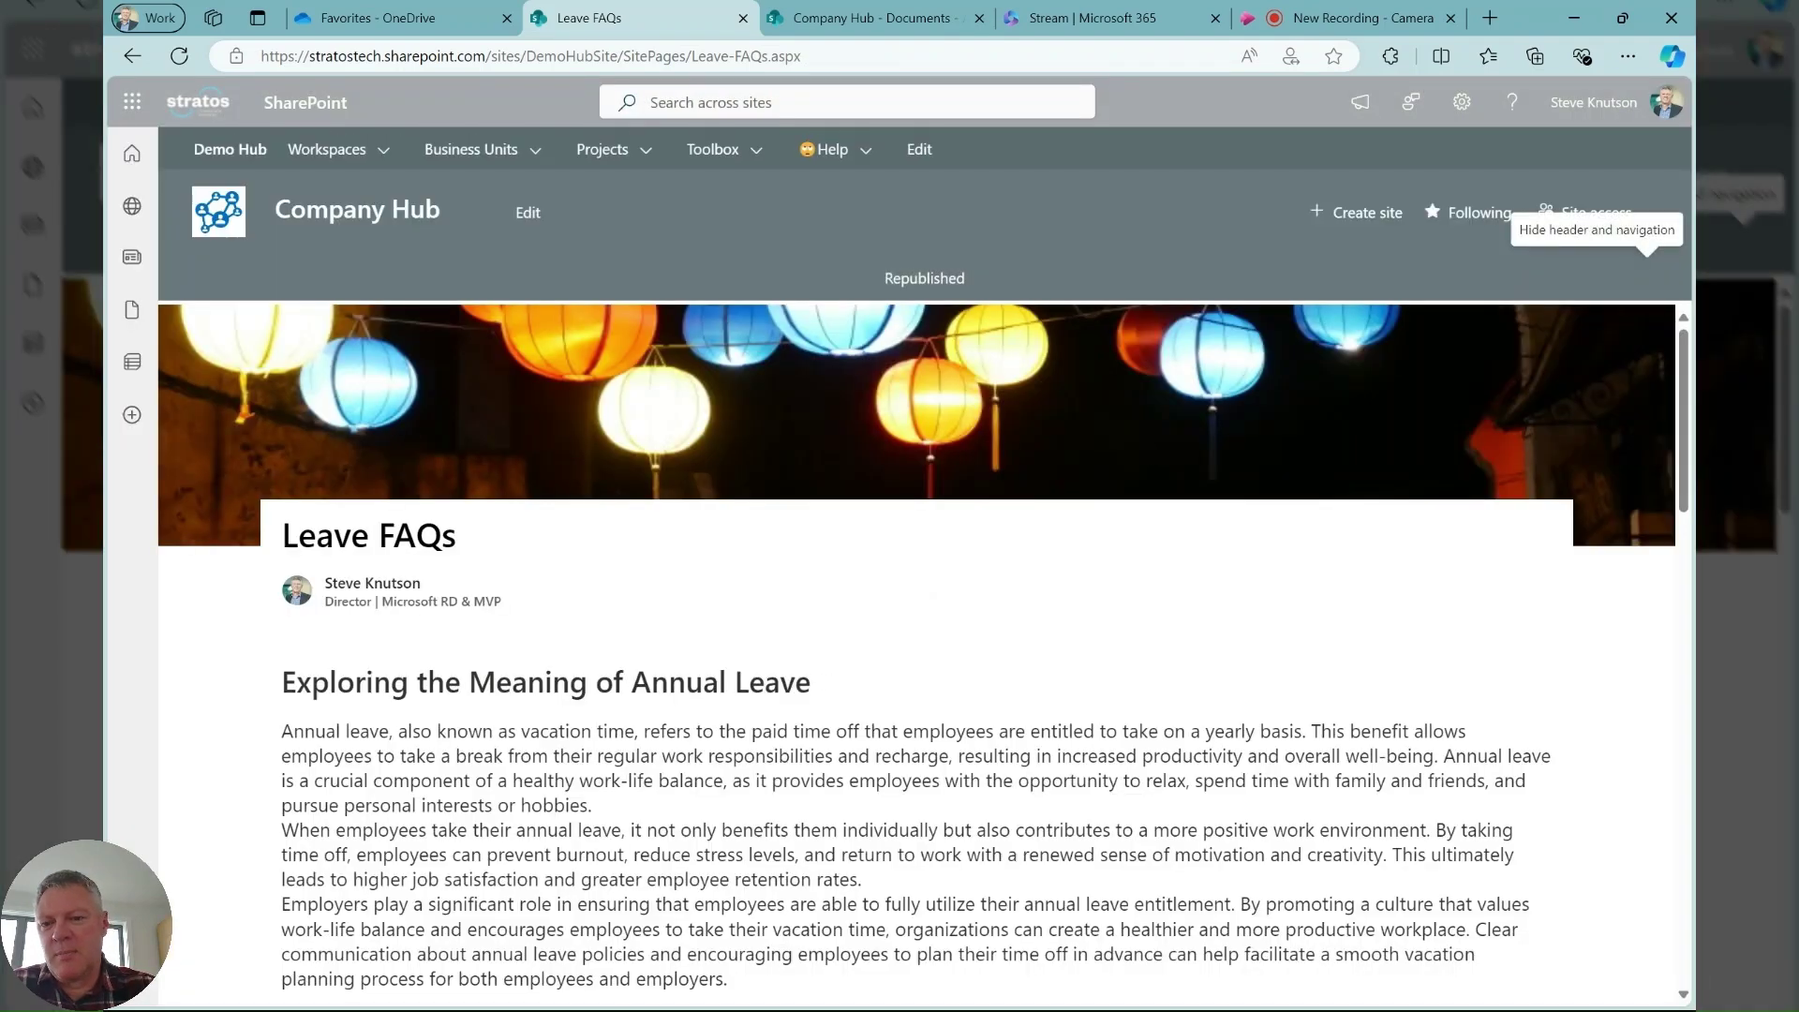
scroll(916, 656, "down", 4)
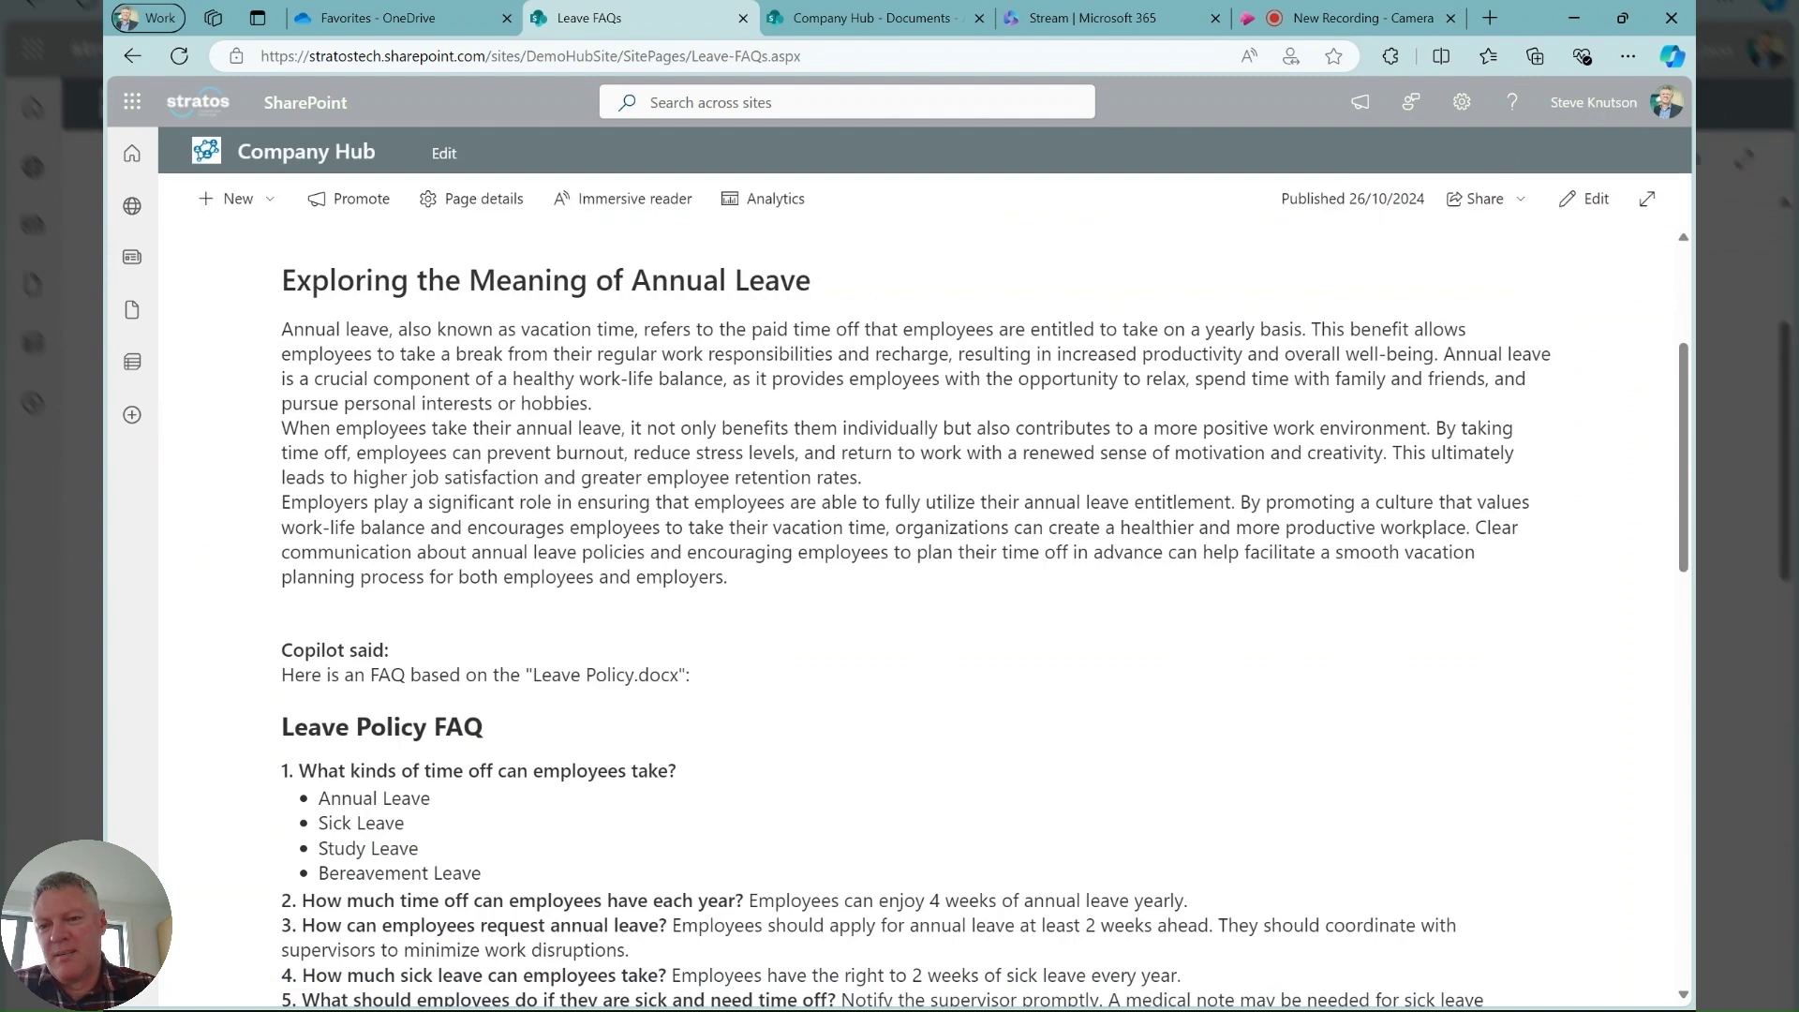
scroll(917, 609, "down", 5)
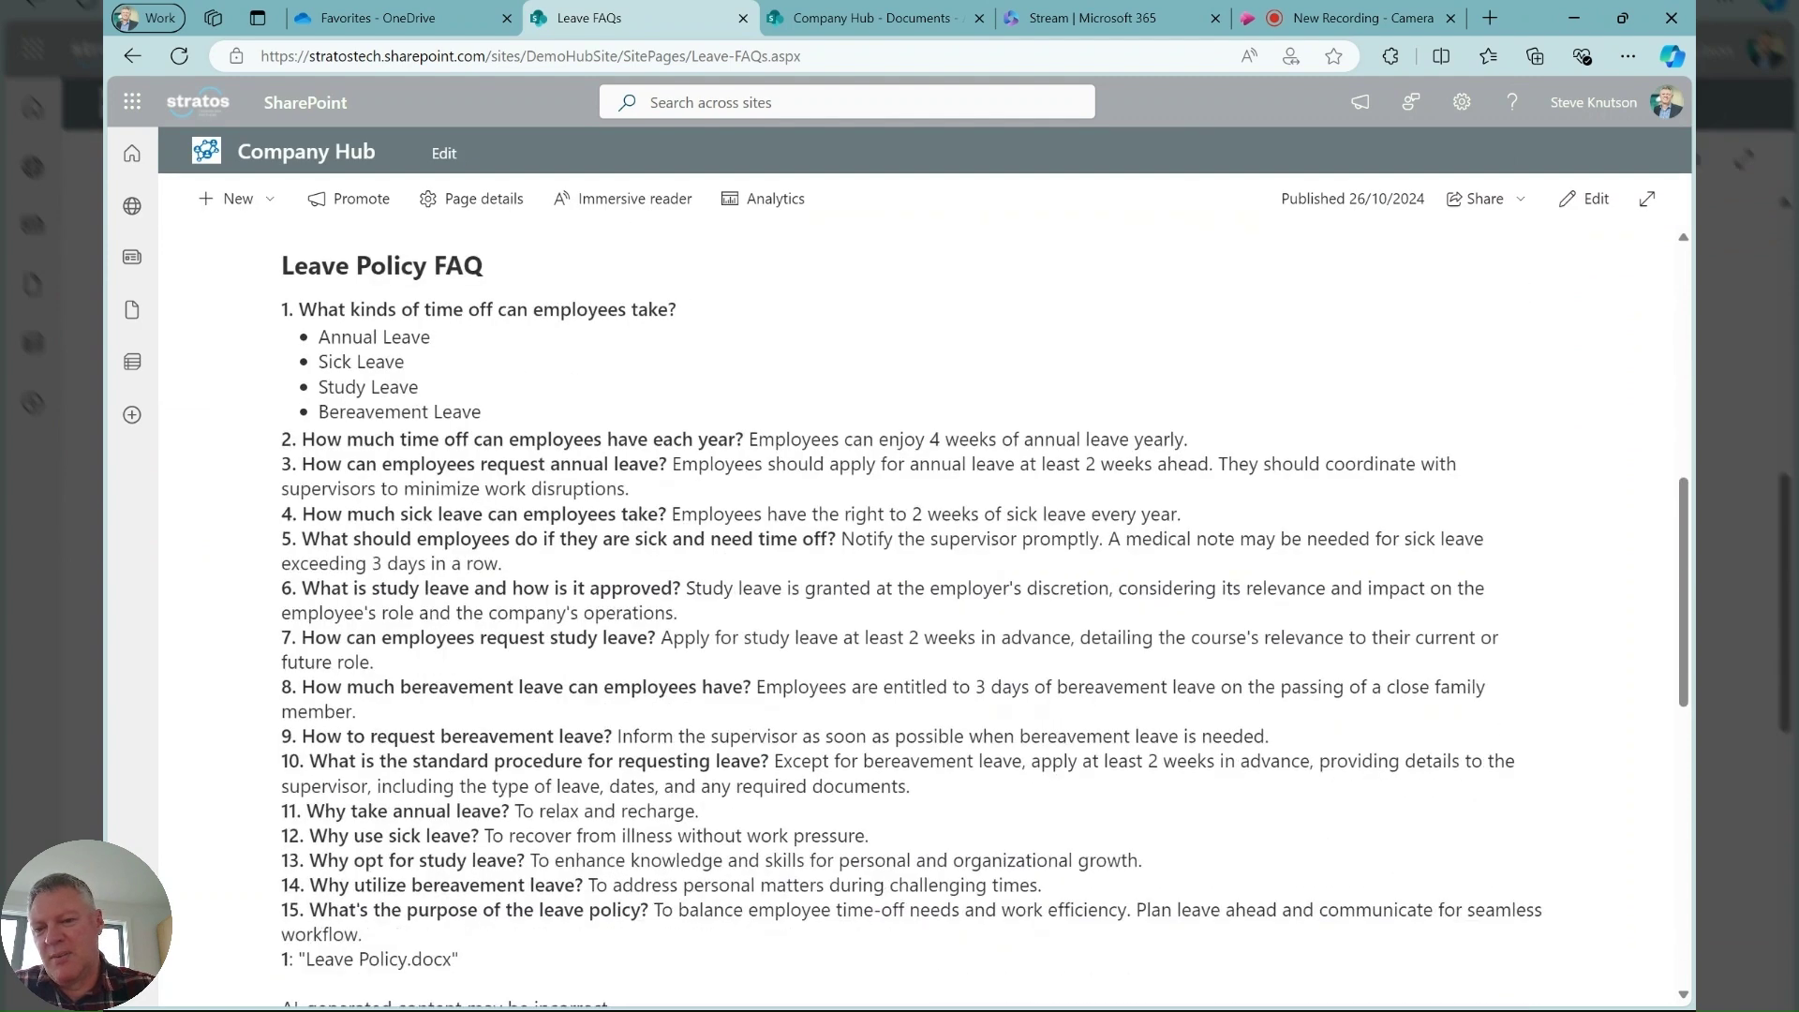